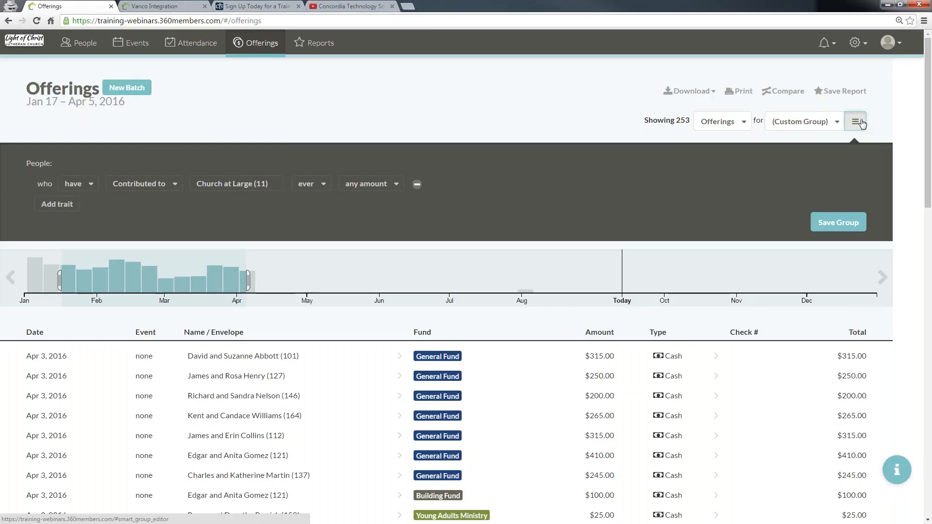
Step: Hide the offerings filter panel and set the default view in User Settings to Offerings
{"action": "left_click", "coordinate": [861, 123]}
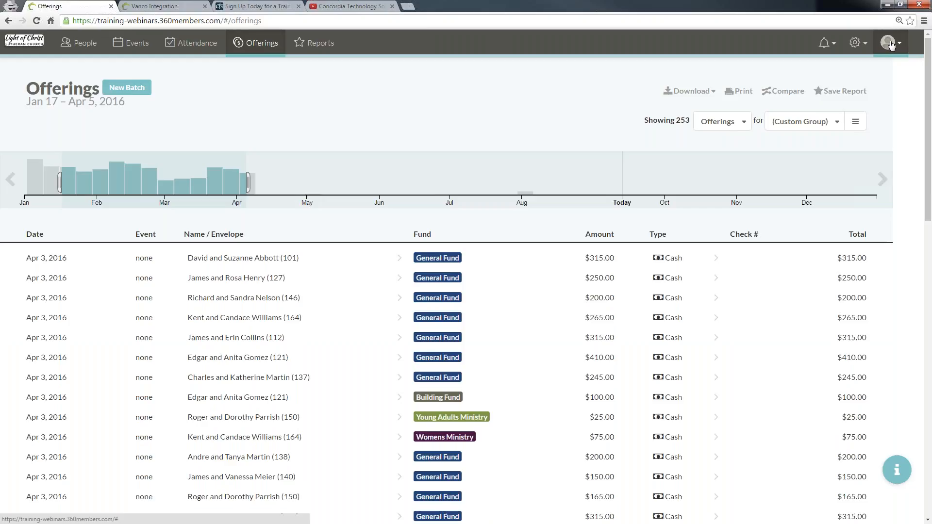
{"action": "left_click", "coordinate": [892, 44]}
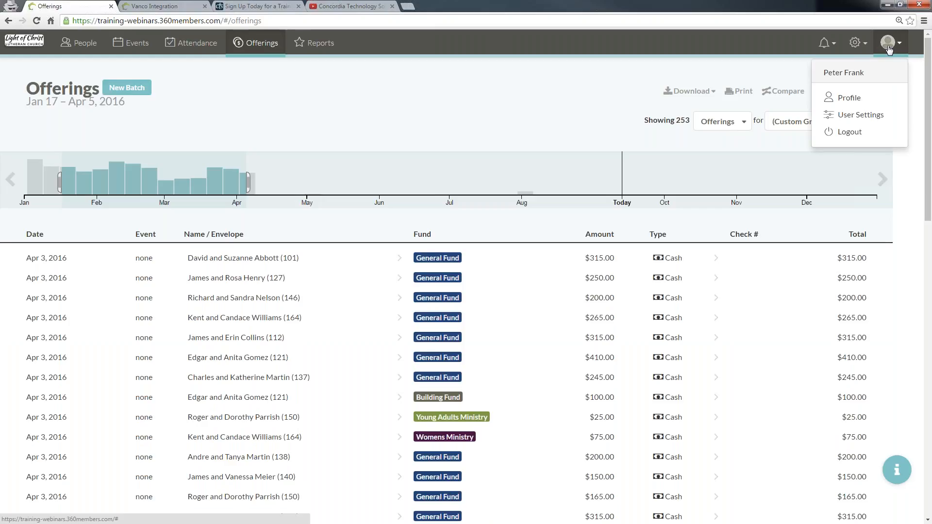
{"action": "left_click", "coordinate": [841, 116]}
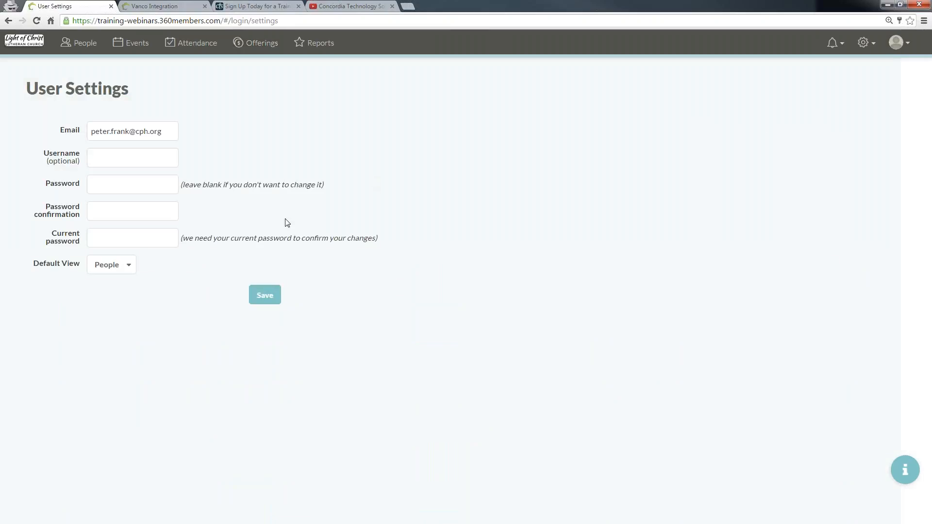
{"action": "left_click", "coordinate": [130, 270]}
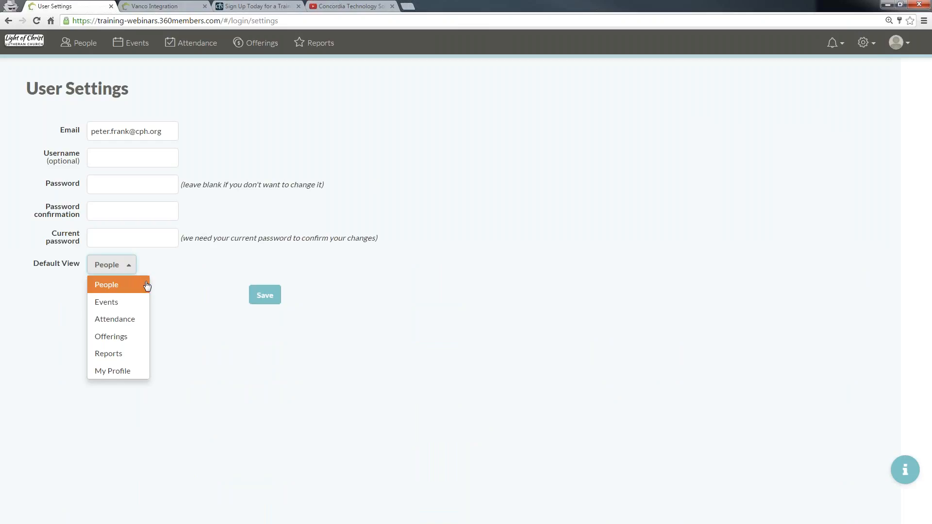
{"action": "left_click", "coordinate": [115, 341]}
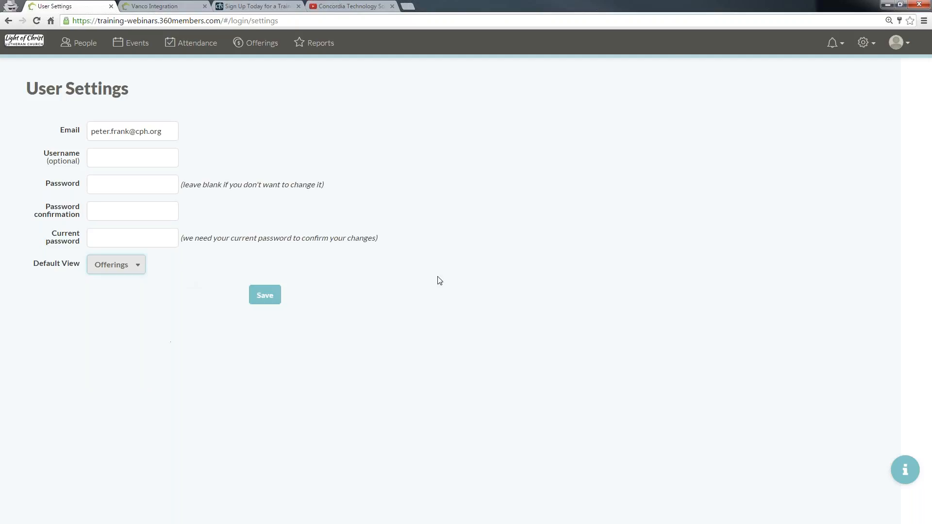
Step: Open the Funds collection and enter Adult Bible Studies as a new fund name
{"action": "left_click", "coordinate": [866, 43]}
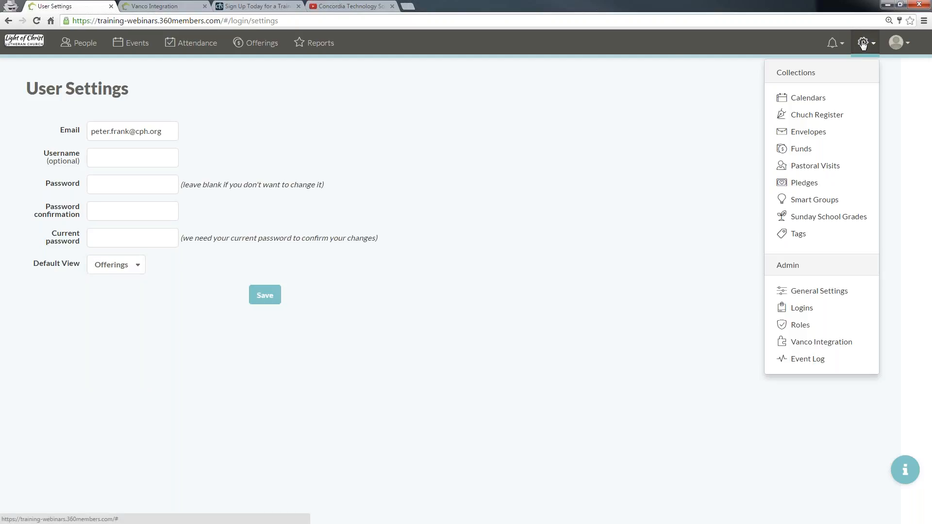
{"action": "left_click", "coordinate": [807, 152]}
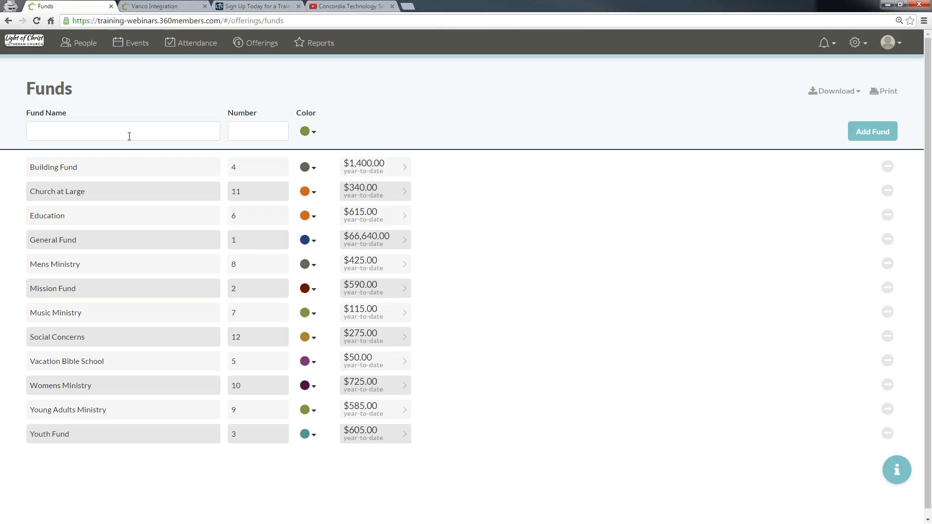
{"action": "left_click", "coordinate": [119, 133]}
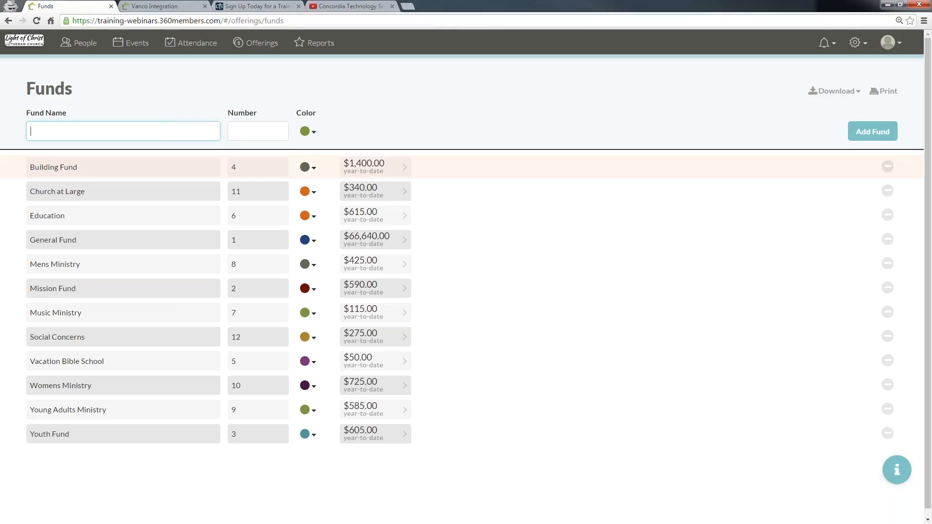
{"action": "left_click", "coordinate": [240, 126]}
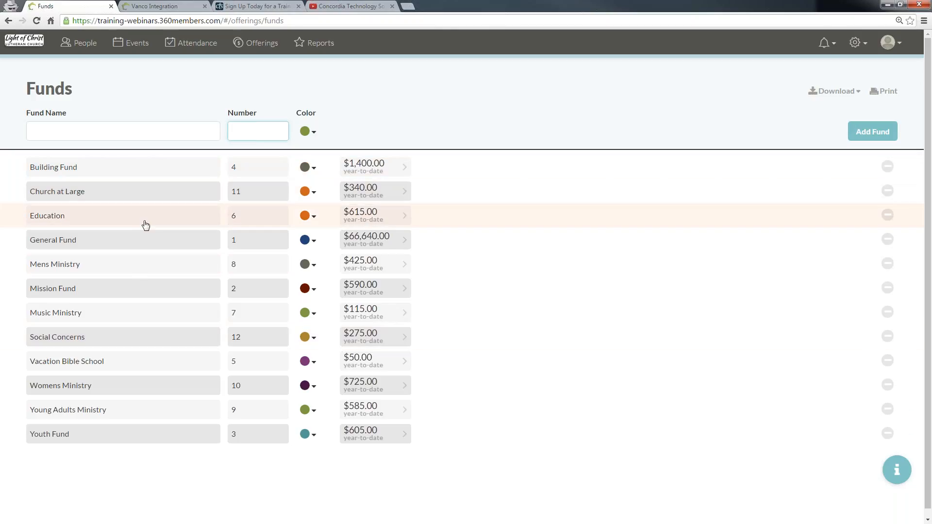
{"action": "left_click", "coordinate": [97, 138]}
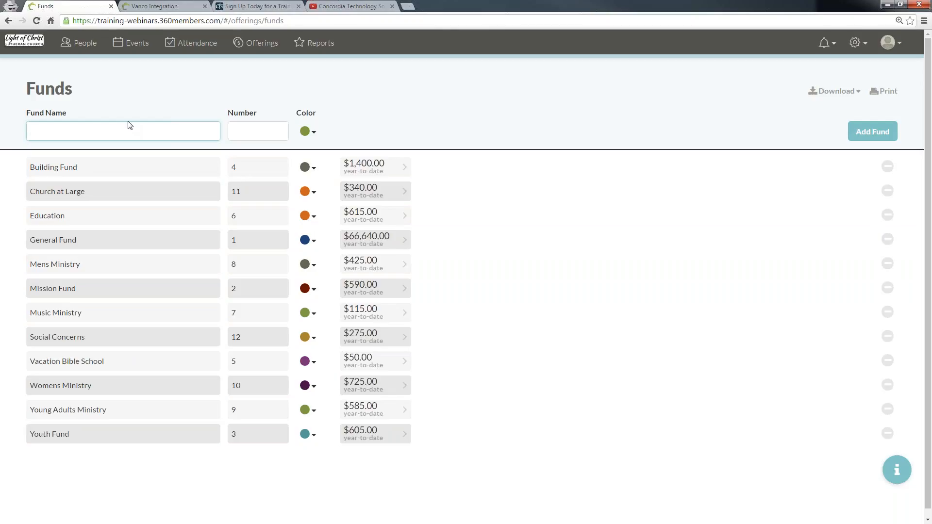
{"action": "type", "text": "Bible Studies"}
{"action": "key", "text": "Home"}
{"action": "type", "text": "Adult"}
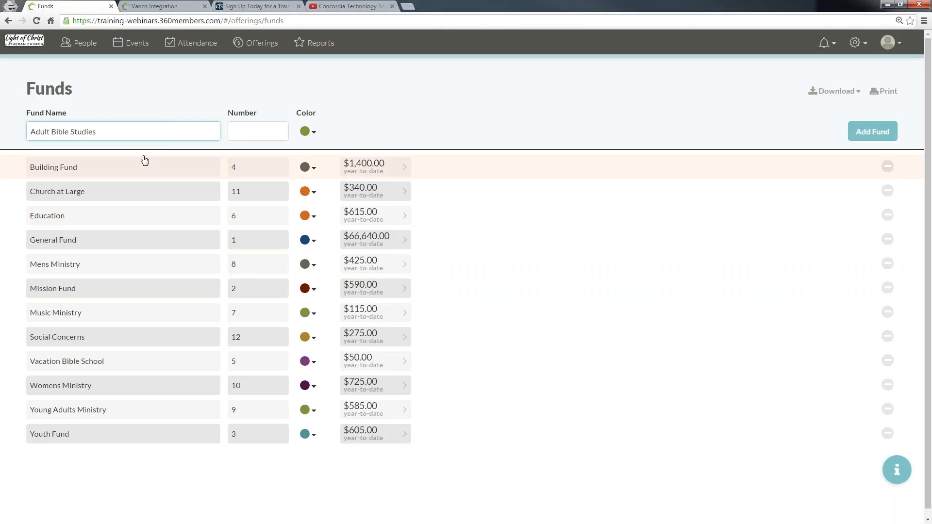
Step: Give the new fund number 13 and a teal colour, then add it
{"action": "left_click", "coordinate": [254, 134]}
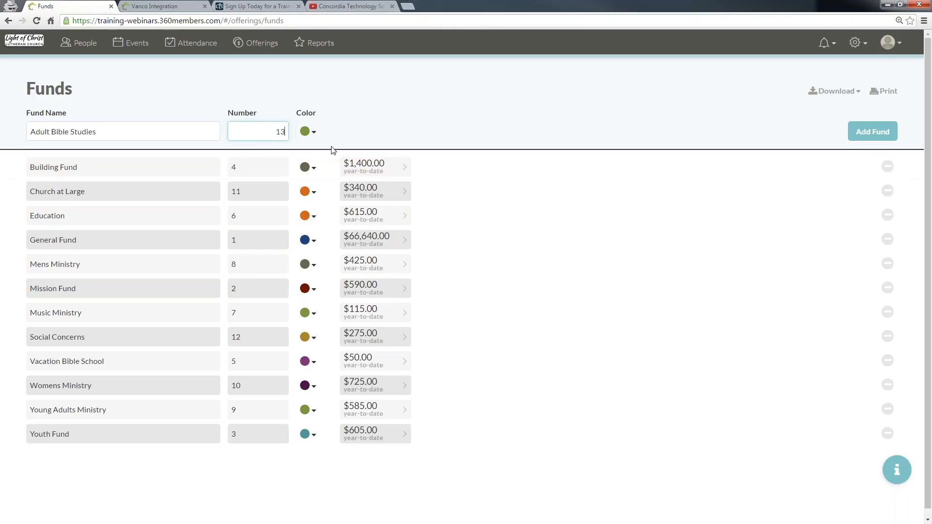
{"action": "left_click", "coordinate": [309, 132]}
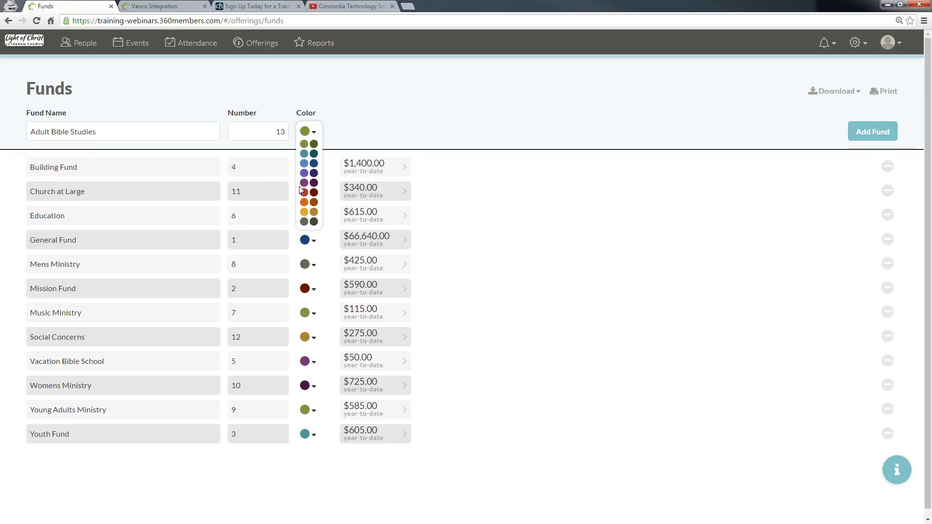
{"action": "left_click", "coordinate": [302, 153]}
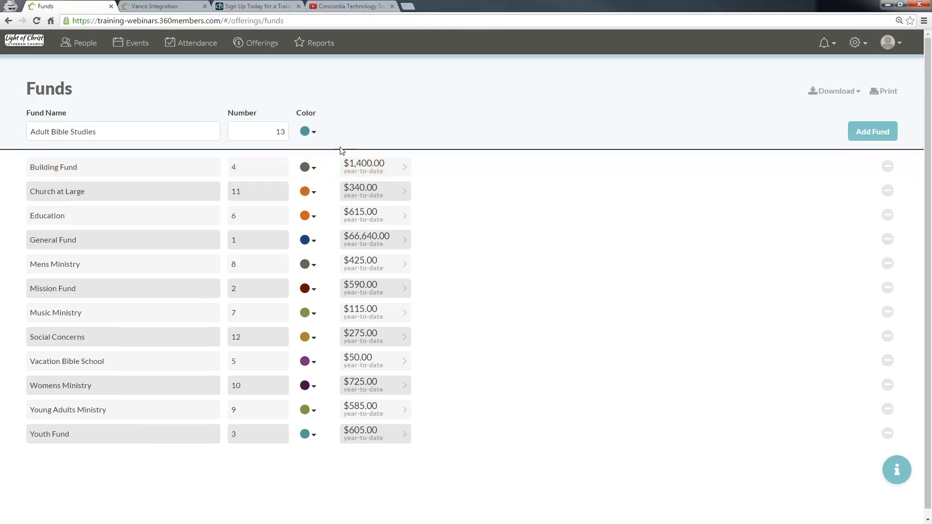
{"action": "left_click", "coordinate": [874, 132]}
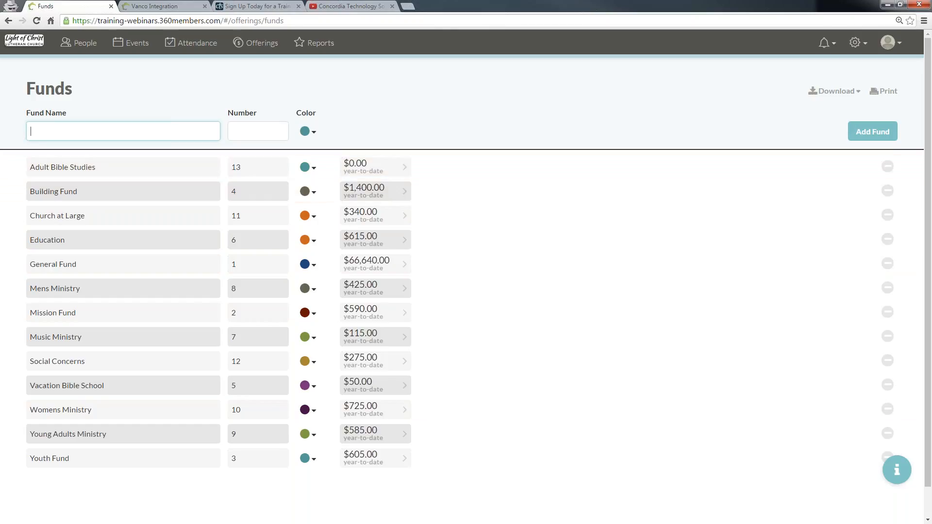
{"action": "left_click", "coordinate": [887, 215]}
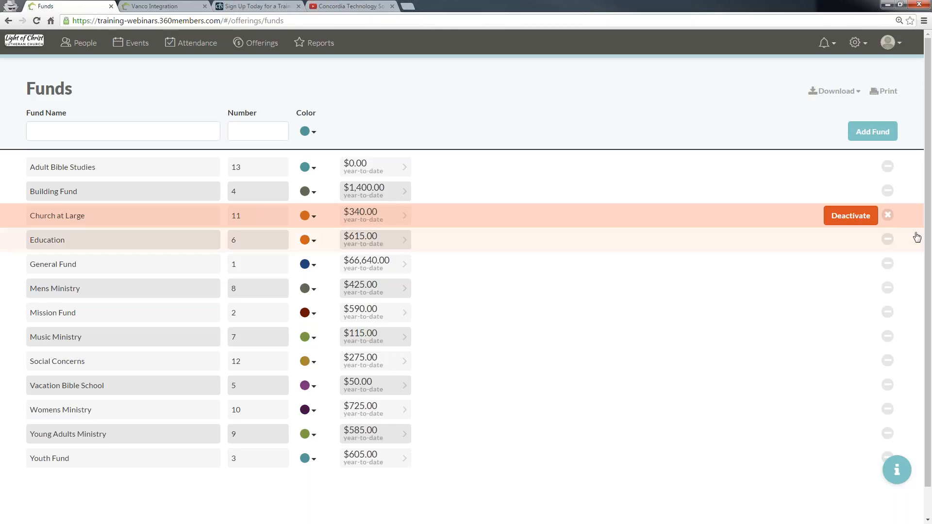
{"action": "left_click", "coordinate": [888, 166]}
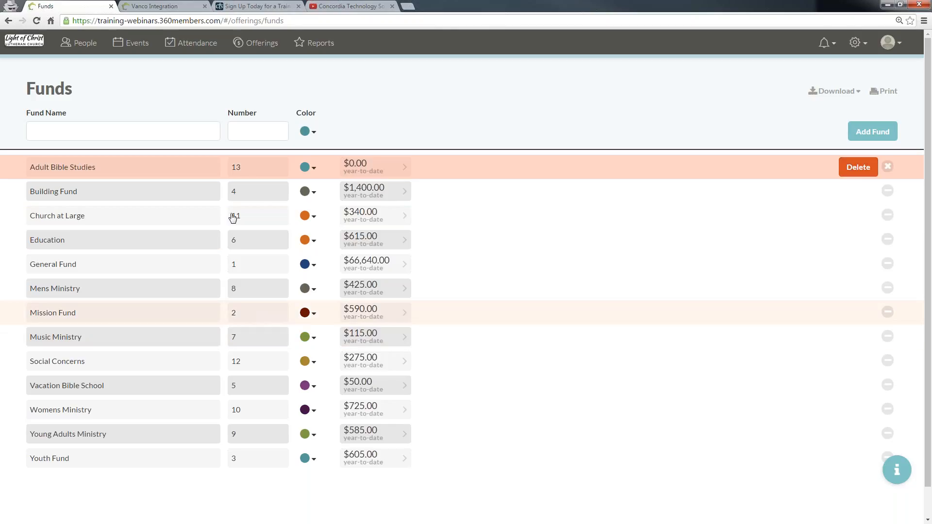
{"action": "left_click", "coordinate": [889, 167]}
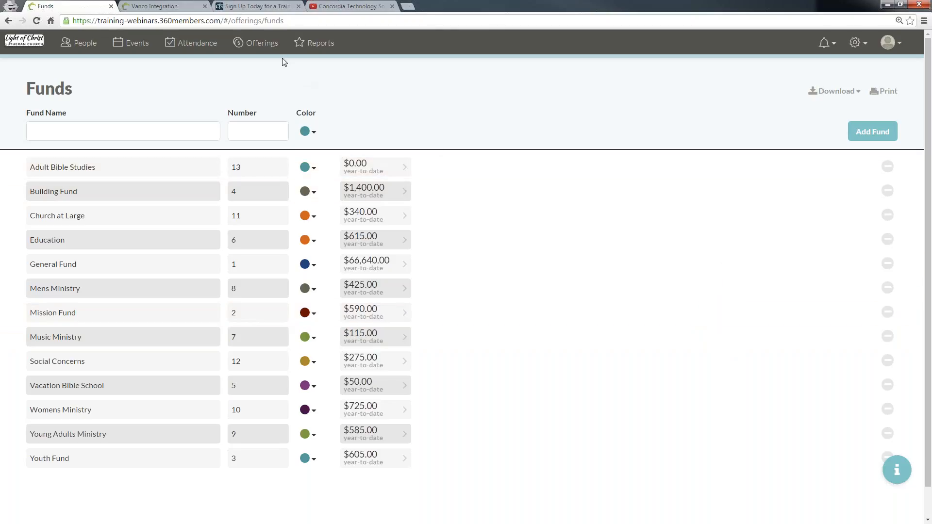
Step: Return to Offerings and collapse the people filter panel
{"action": "left_click", "coordinate": [240, 45]}
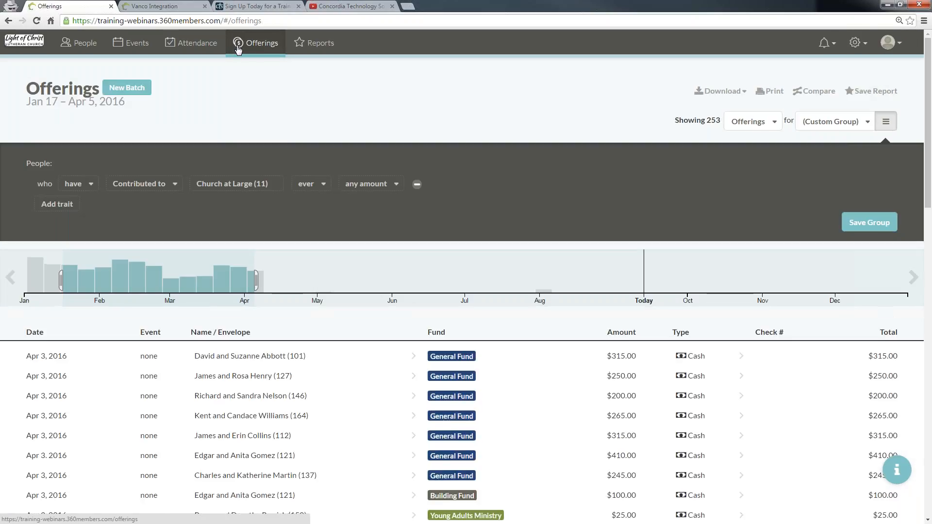
{"action": "left_click", "coordinate": [887, 121]}
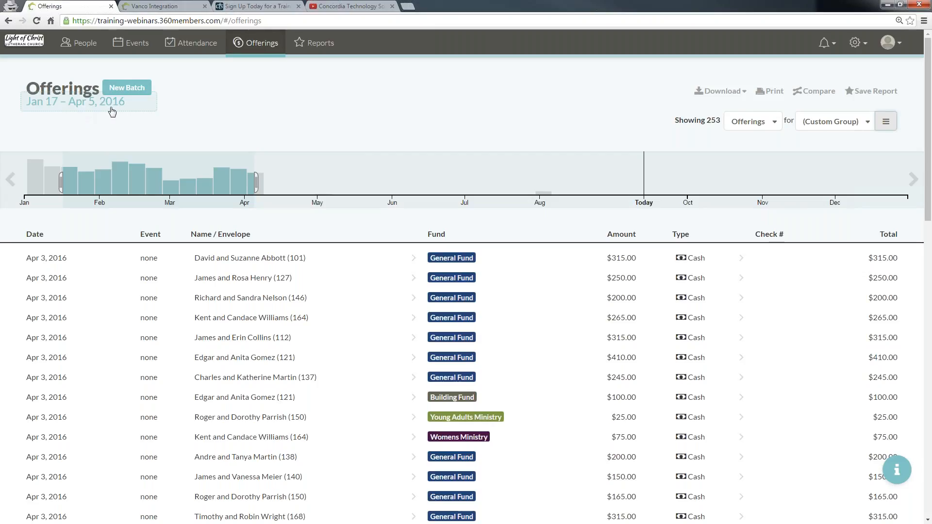
{"action": "mouse_move", "coordinate": [210, 152]}
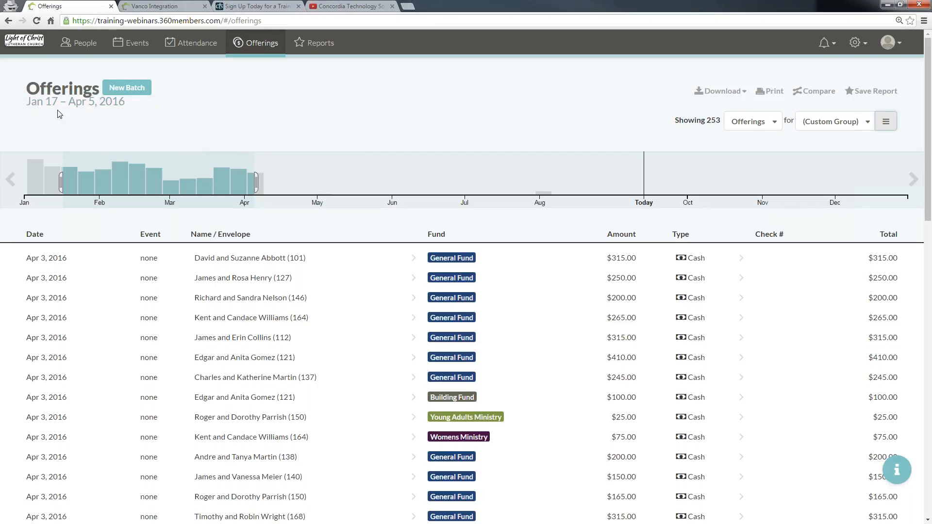
Step: Select a timeline range of about Dec 28, 2015 to Mar 9, 2016
{"action": "left_click", "coordinate": [10, 180]}
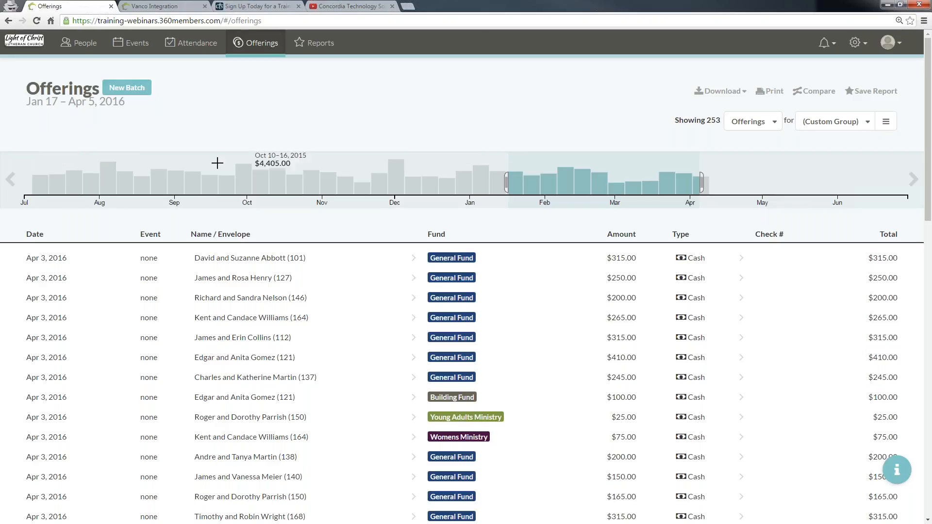
{"action": "left_click", "coordinate": [74, 163]}
{"action": "left_click_drag", "start_coordinate": [212, 163], "coordinate": [447, 167]}
{"action": "left_click_drag", "start_coordinate": [636, 167], "coordinate": [442, 173]}
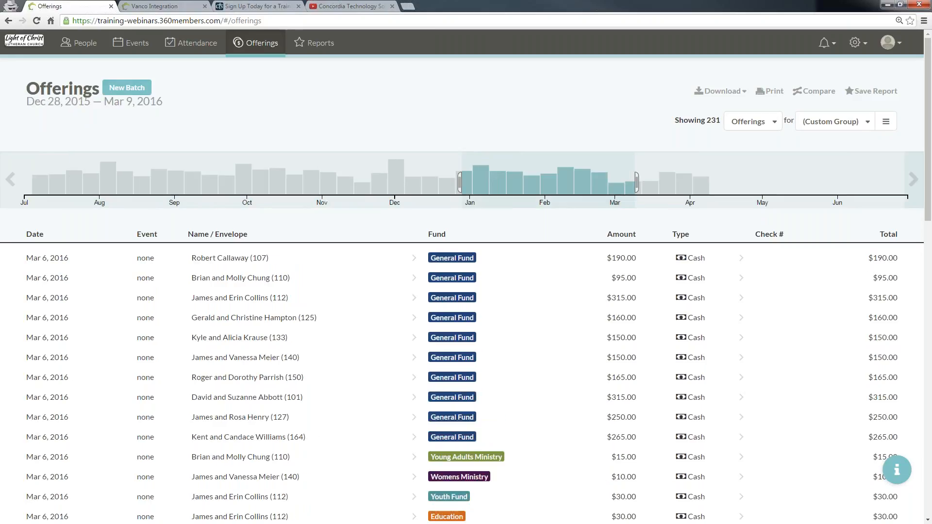
Step: Select the timeline range from today back to about late January
{"action": "left_click", "coordinate": [911, 180]}
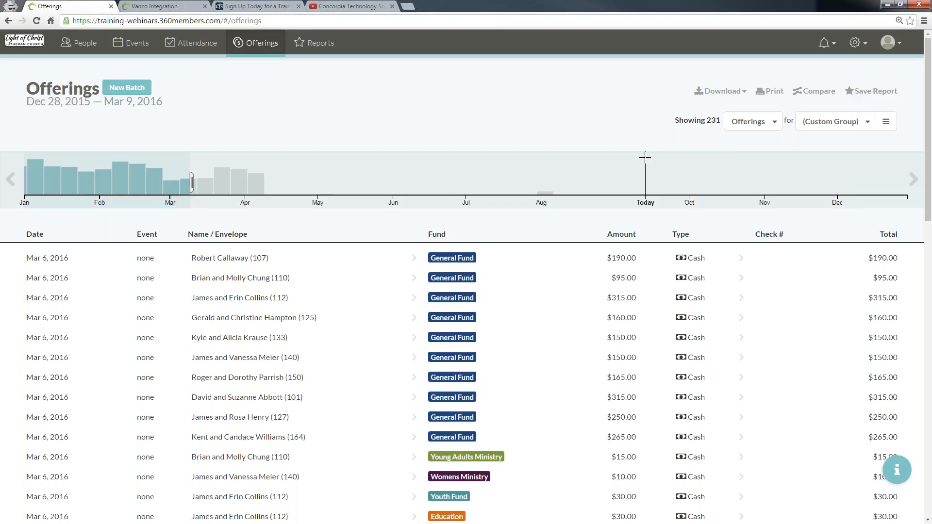
{"action": "left_click_drag", "start_coordinate": [645, 157], "coordinate": [72, 183]}
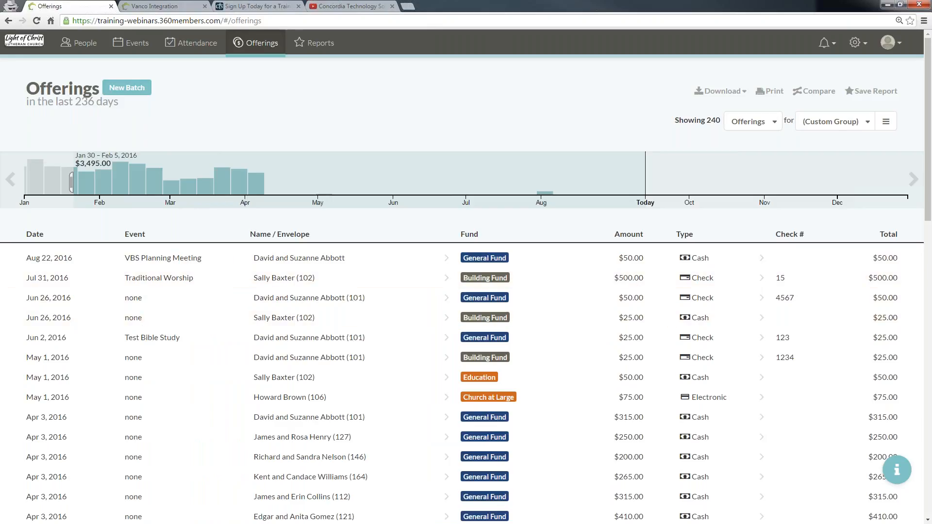
Step: Reselect the timeline range to about Feb 1 – Apr 30, 2016
{"action": "left_click", "coordinate": [40, 177]}
{"action": "left_click_drag", "start_coordinate": [65, 168], "coordinate": [275, 176]}
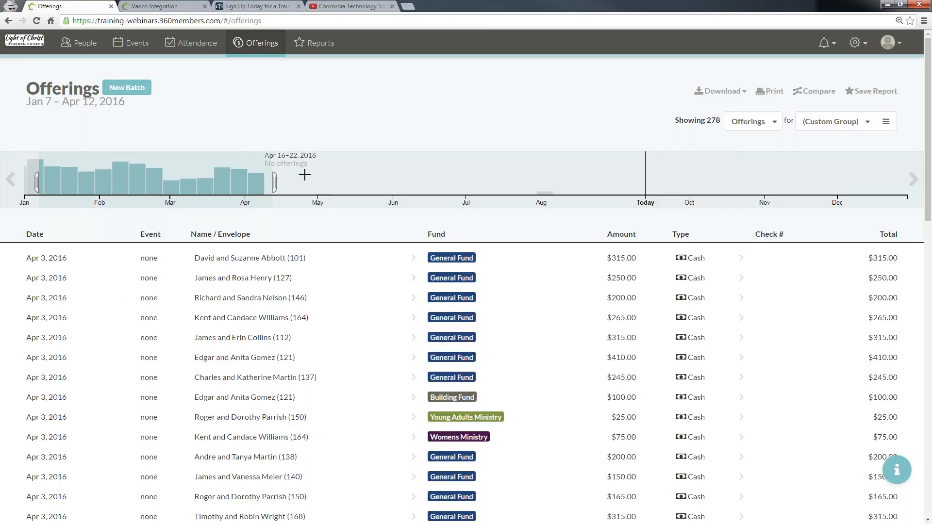
{"action": "left_click_drag", "start_coordinate": [317, 177], "coordinate": [99, 178]}
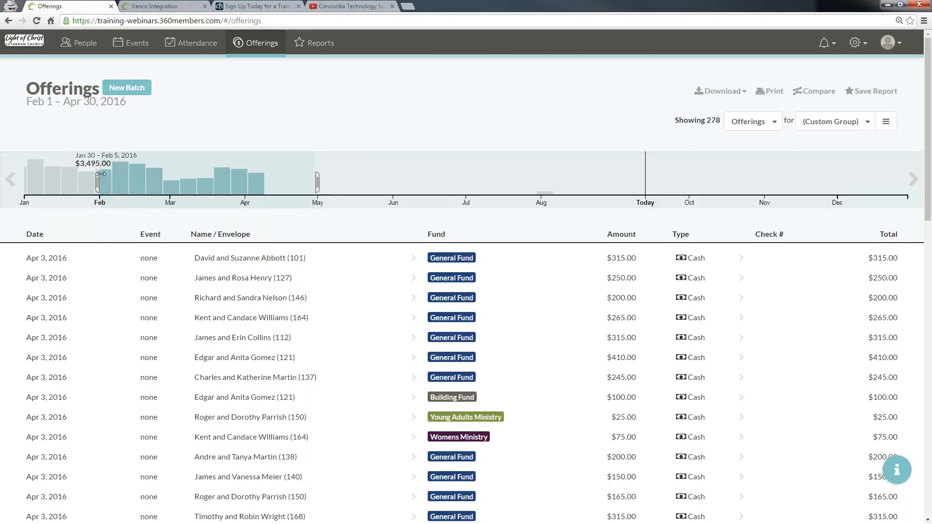
Step: Set the offerings date range to Jan 1 – Mar 31, 2016 with the date picker and review the list
{"action": "left_click", "coordinate": [10, 180]}
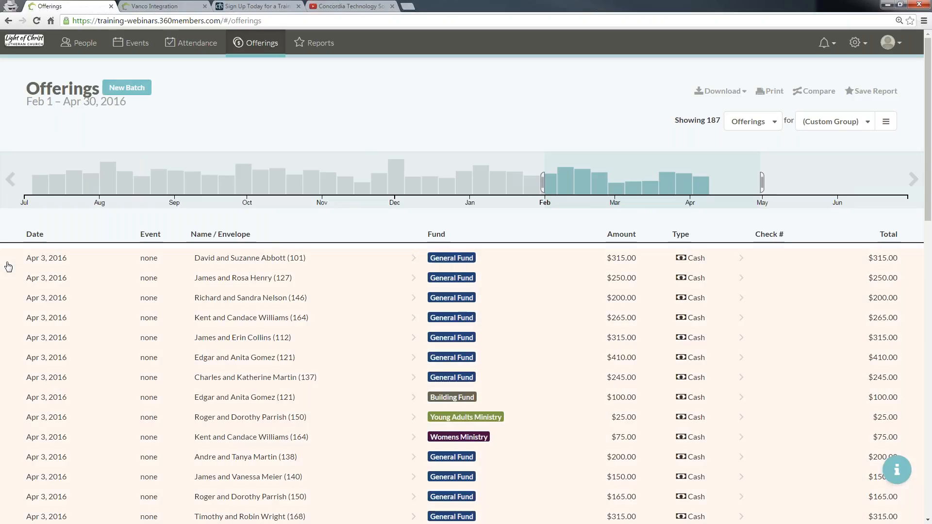
{"action": "left_click", "coordinate": [66, 106]}
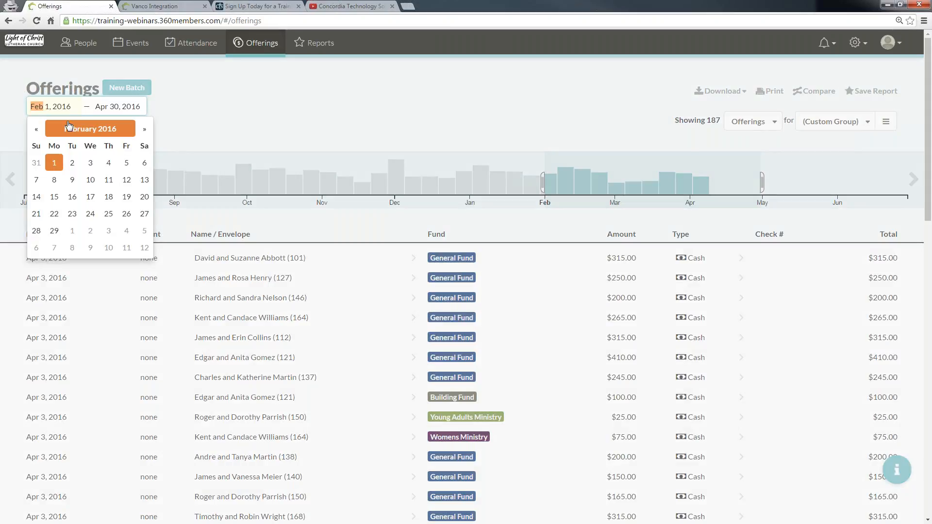
{"action": "left_click", "coordinate": [37, 129]}
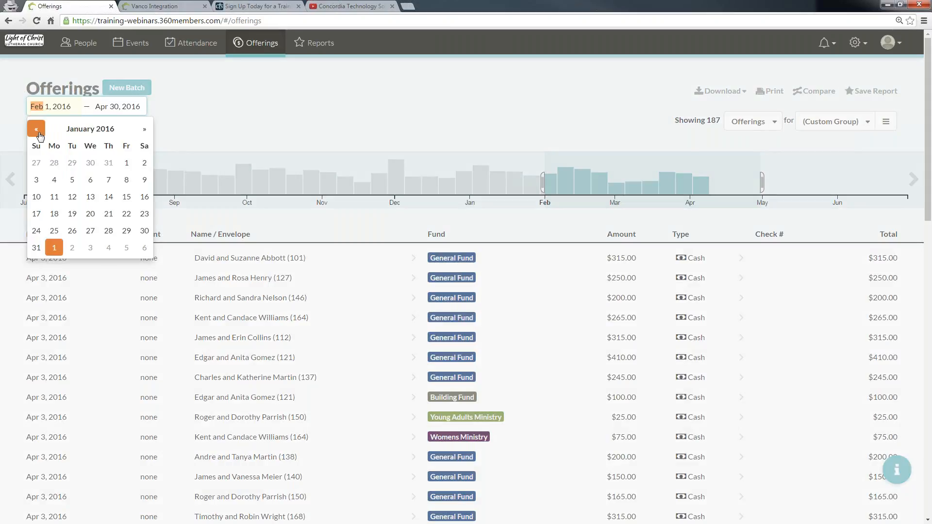
{"action": "left_click", "coordinate": [126, 163]}
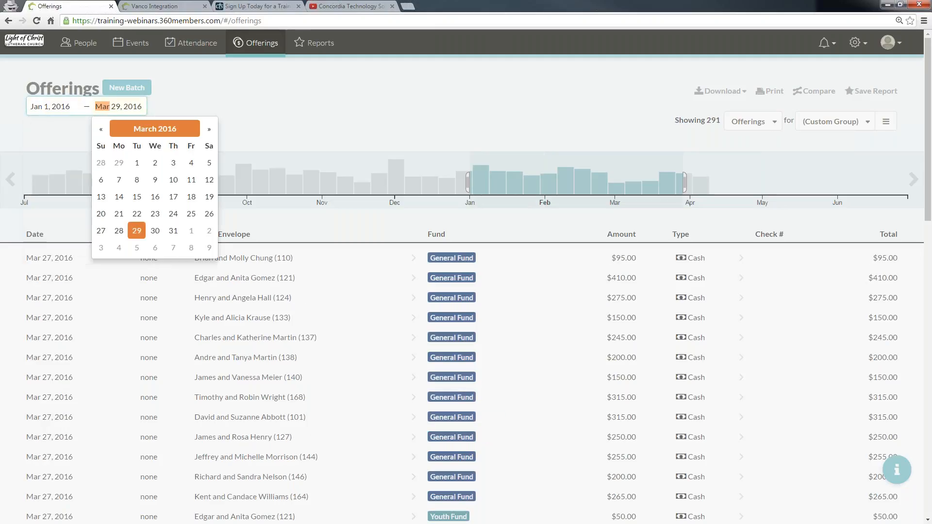
{"action": "left_click", "coordinate": [173, 231]}
{"action": "left_click", "coordinate": [275, 106]}
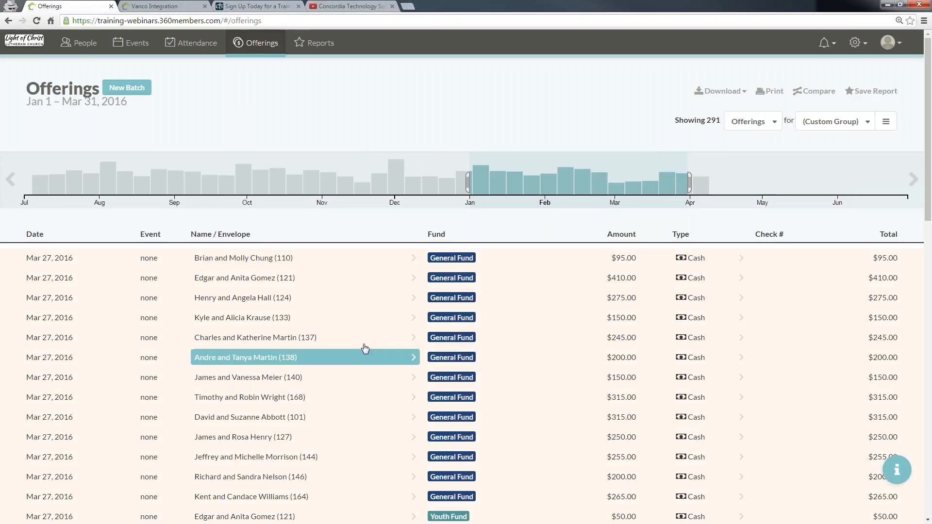
{"action": "scroll", "coordinate": [369, 315], "scroll_direction": "down", "scroll_amount": 2}
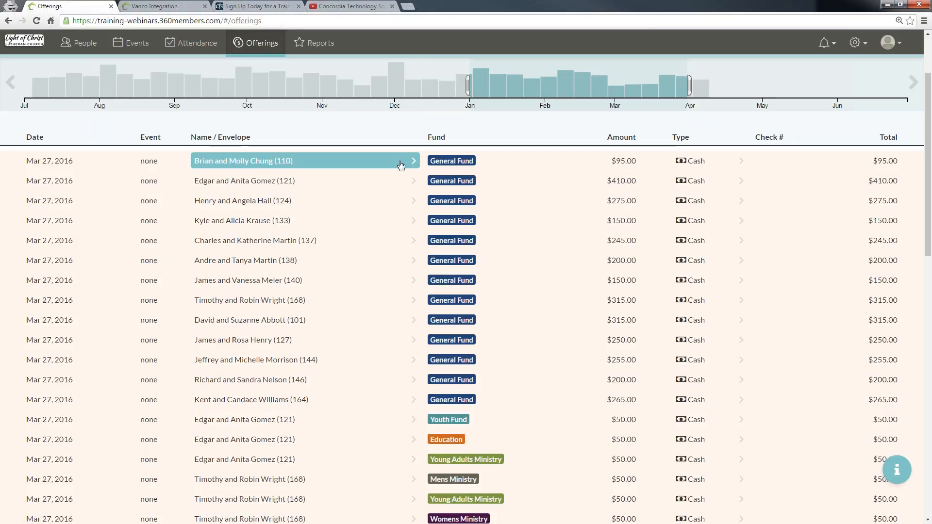
{"action": "scroll", "coordinate": [397, 172], "scroll_direction": "down", "scroll_amount": 2}
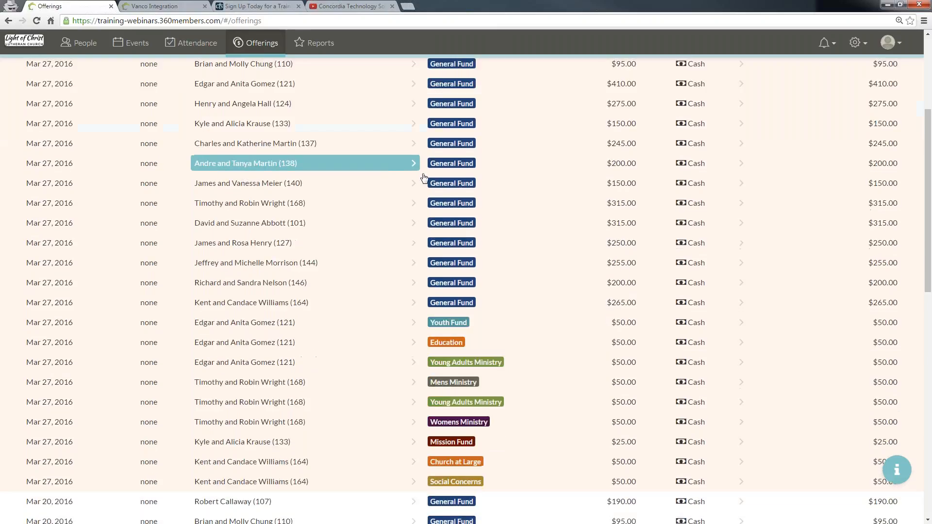
{"action": "scroll", "coordinate": [510, 267], "scroll_direction": "down", "scroll_amount": 6}
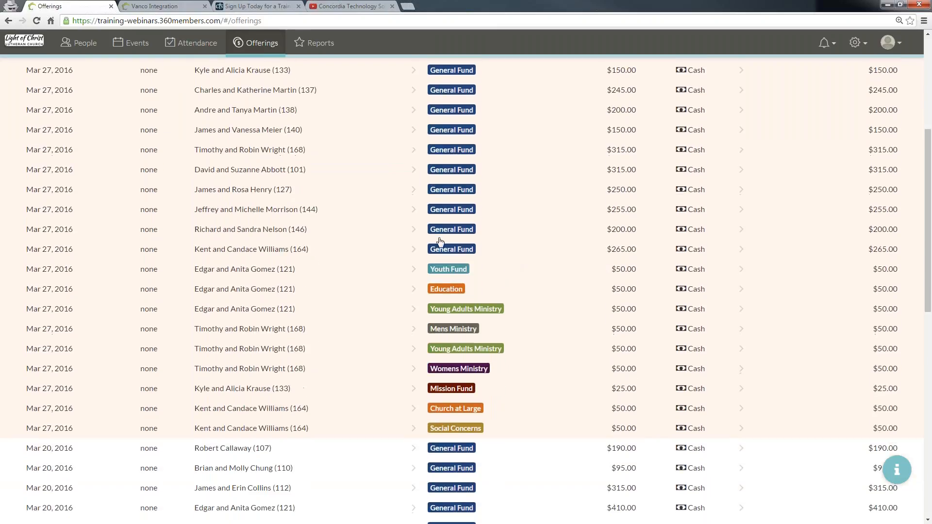
Step: Scroll through the filtered offerings list and return to the top of the page
{"action": "scroll", "coordinate": [432, 248], "scroll_direction": "down", "scroll_amount": 7}
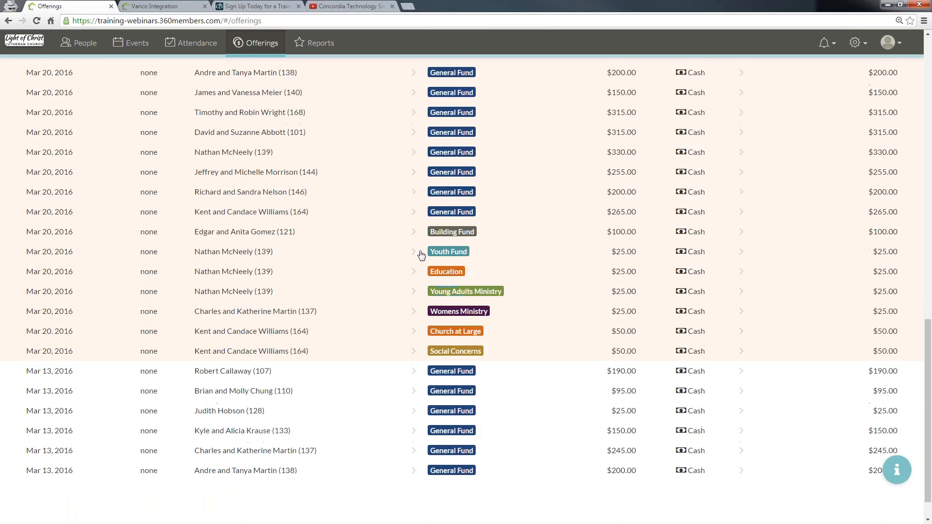
{"action": "scroll", "coordinate": [408, 258], "scroll_direction": "down", "scroll_amount": 13}
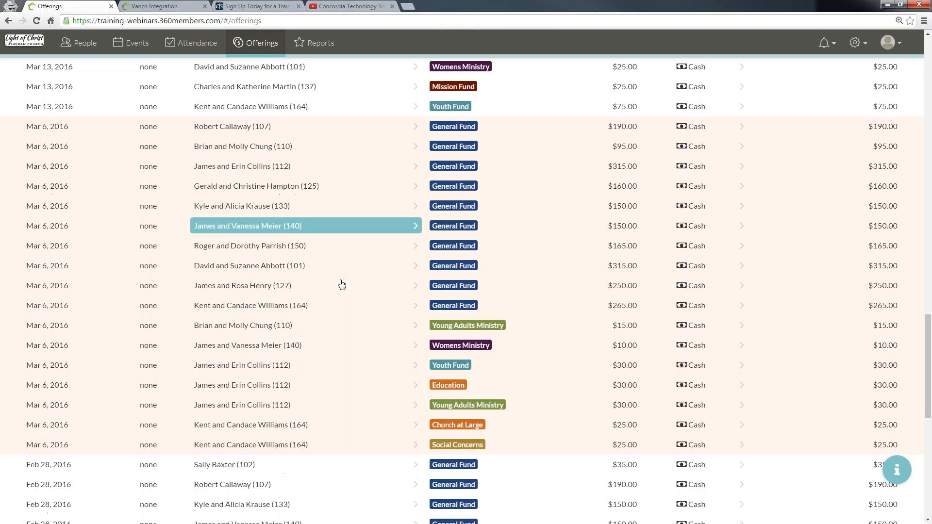
{"action": "scroll", "coordinate": [376, 309], "scroll_direction": "up", "scroll_amount": 8}
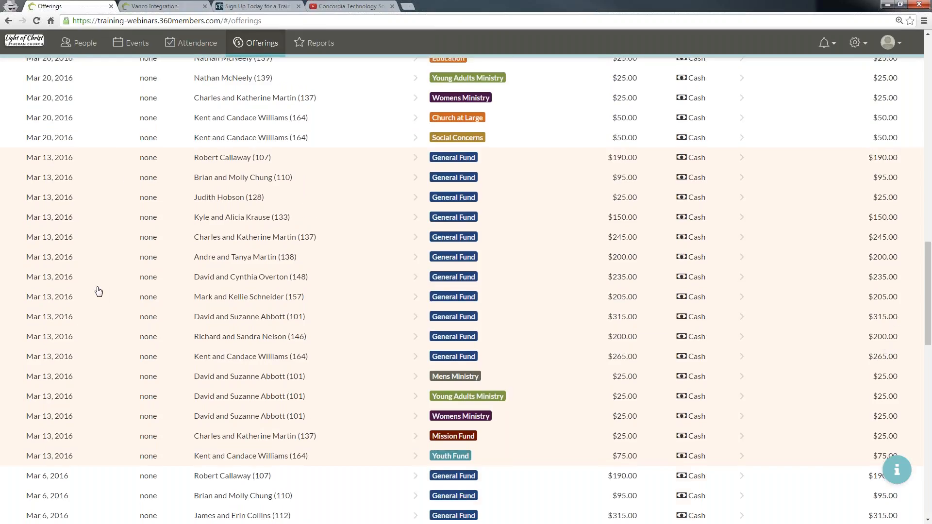
{"action": "scroll", "coordinate": [97, 293], "scroll_direction": "up", "scroll_amount": 3}
{"action": "scroll", "coordinate": [95, 291], "scroll_direction": "up", "scroll_amount": 3}
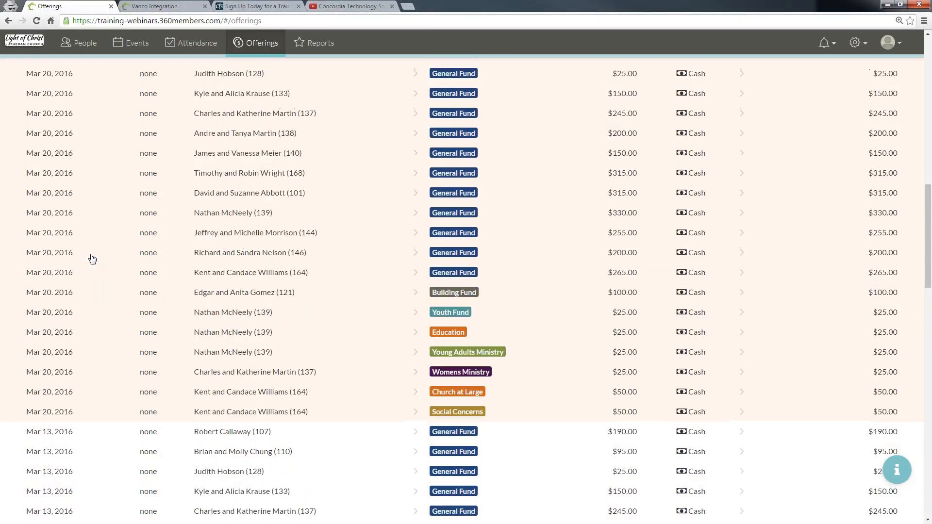
{"action": "scroll", "coordinate": [92, 258], "scroll_direction": "up", "scroll_amount": 4}
{"action": "scroll", "coordinate": [124, 251], "scroll_direction": "up", "scroll_amount": 5}
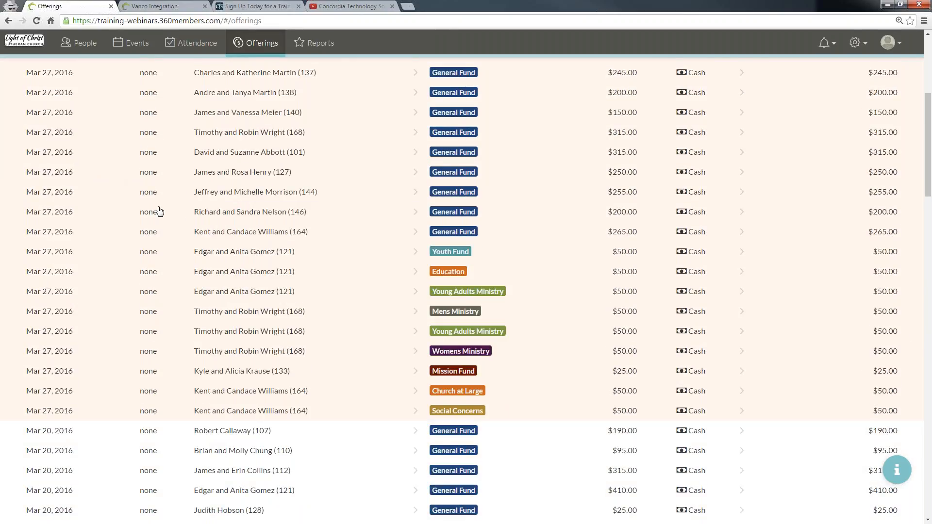
{"action": "scroll", "coordinate": [125, 234], "scroll_direction": "up", "scroll_amount": 5}
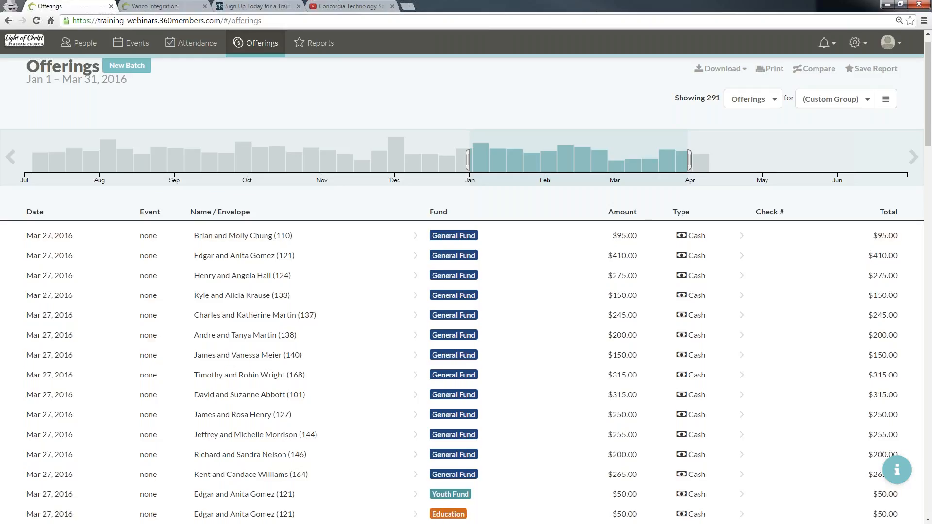
{"action": "scroll", "coordinate": [219, 204], "scroll_direction": "up", "scroll_amount": 1}
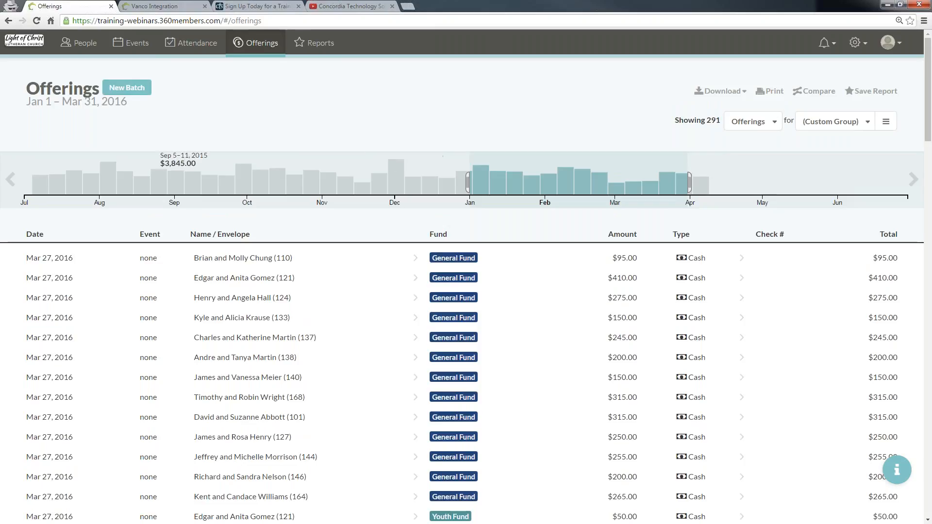
Step: Create a new offering batch dated Sep 11, 2016 for the Adult Bible Study event, then review its settings in the edit dialog
{"action": "left_click", "coordinate": [137, 91]}
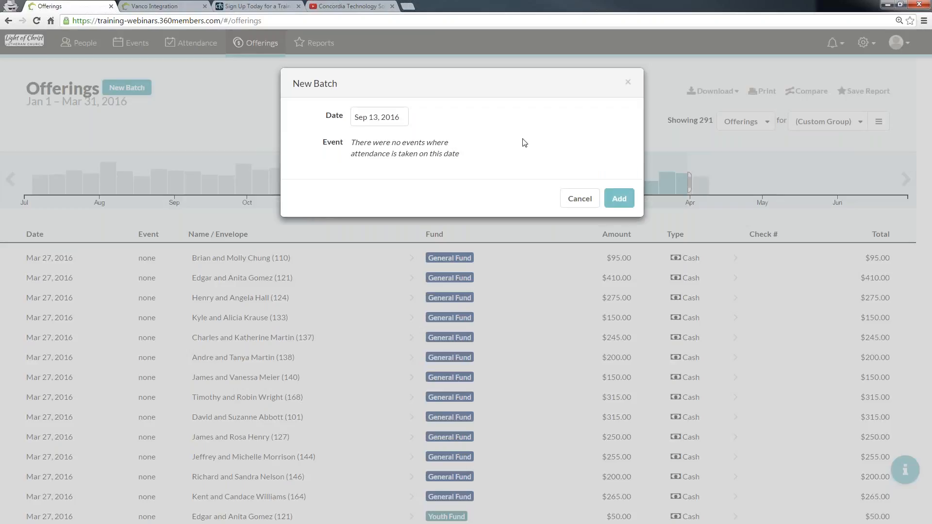
{"action": "left_click", "coordinate": [374, 115]}
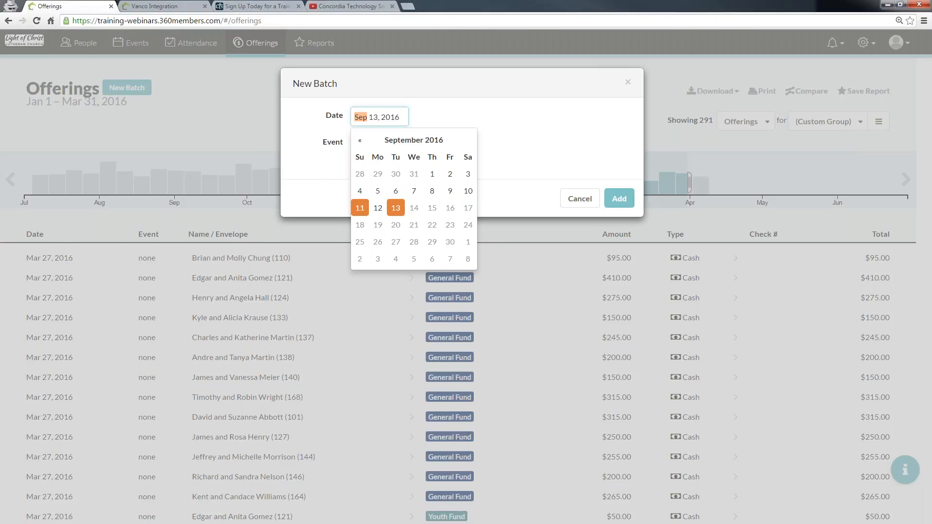
{"action": "left_click", "coordinate": [364, 213]}
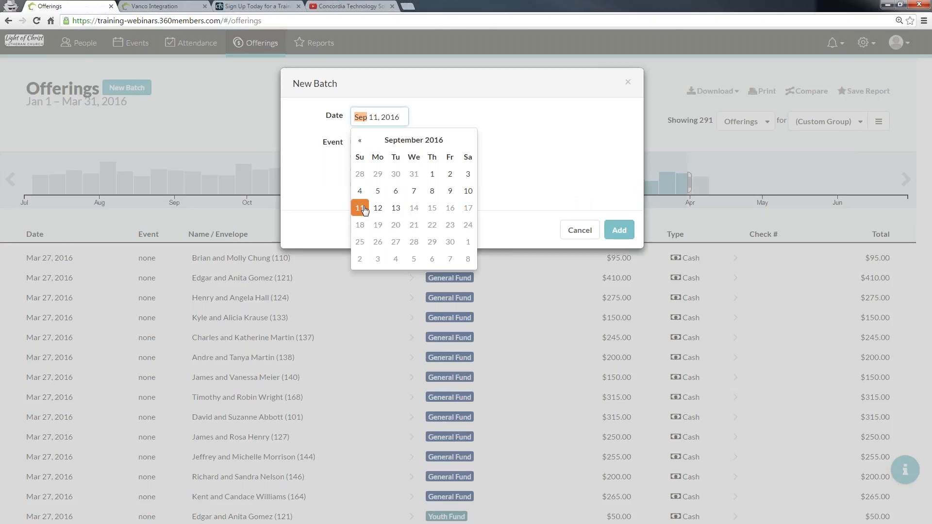
{"action": "left_click", "coordinate": [500, 130]}
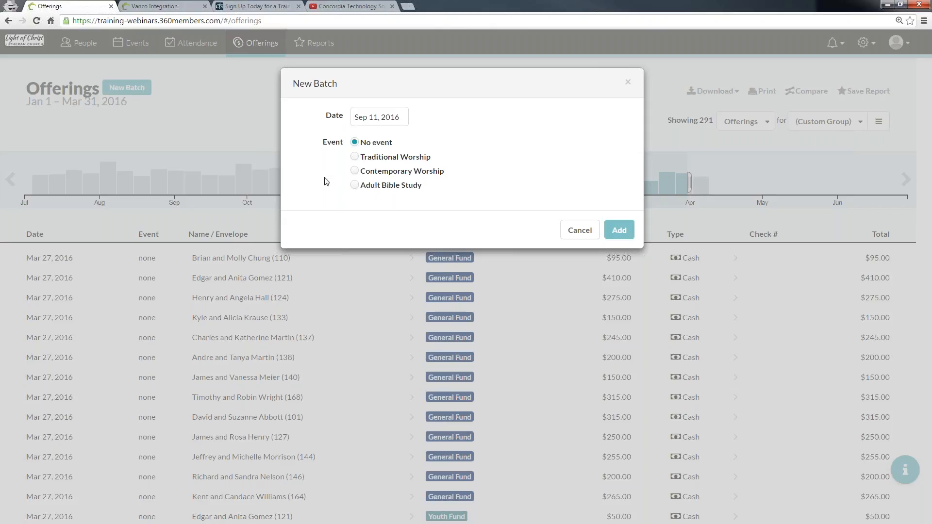
{"action": "left_click", "coordinate": [354, 186]}
{"action": "left_click", "coordinate": [623, 235]}
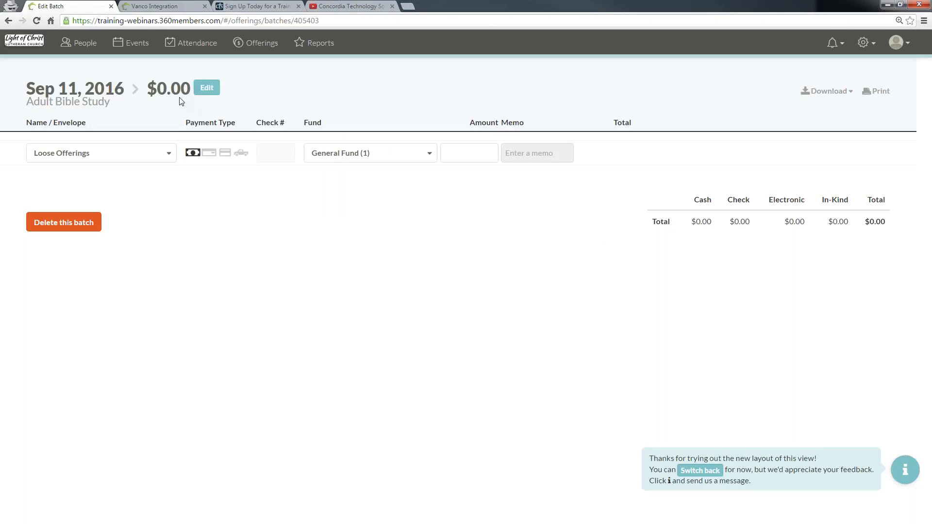
{"action": "left_click", "coordinate": [201, 87]}
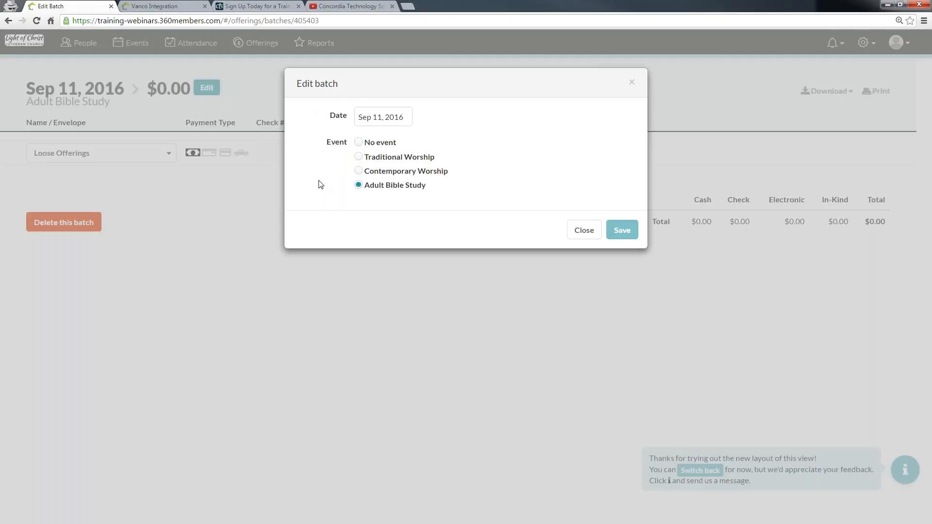
{"action": "left_click", "coordinate": [633, 82]}
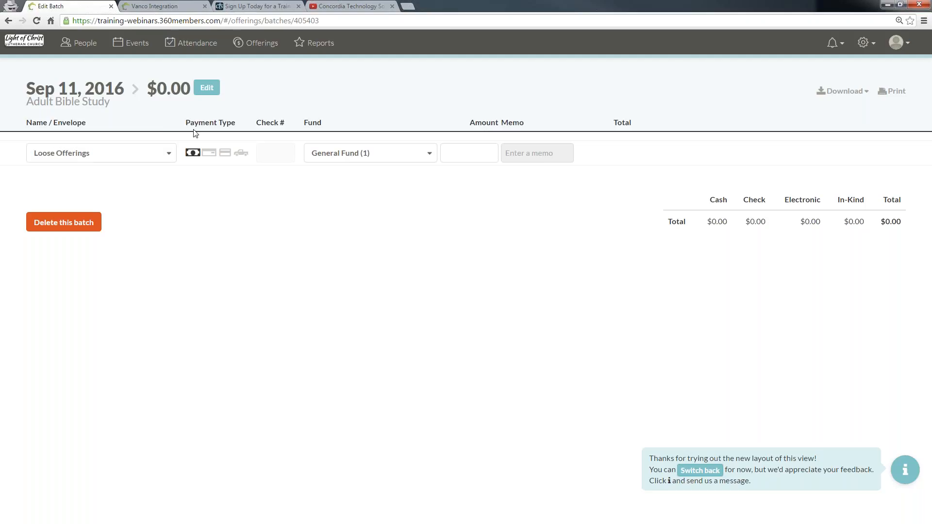
Step: Choose a member household from the name/envelope list as the giver for the first offering line
{"action": "left_click", "coordinate": [146, 152]}
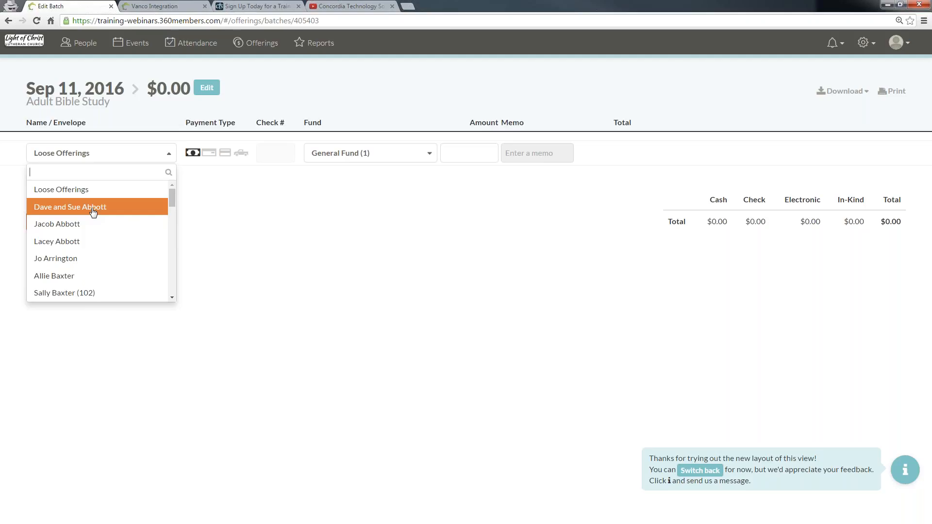
{"action": "scroll", "coordinate": [92, 228], "scroll_direction": "down", "scroll_amount": 3}
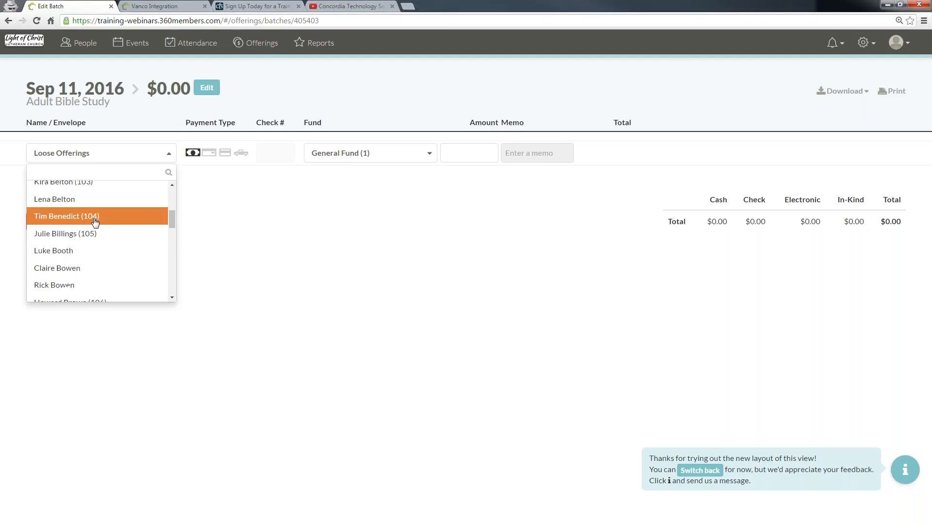
{"action": "scroll", "coordinate": [92, 266], "scroll_direction": "up", "scroll_amount": 3}
{"action": "scroll", "coordinate": [103, 262], "scroll_direction": "down", "scroll_amount": 5}
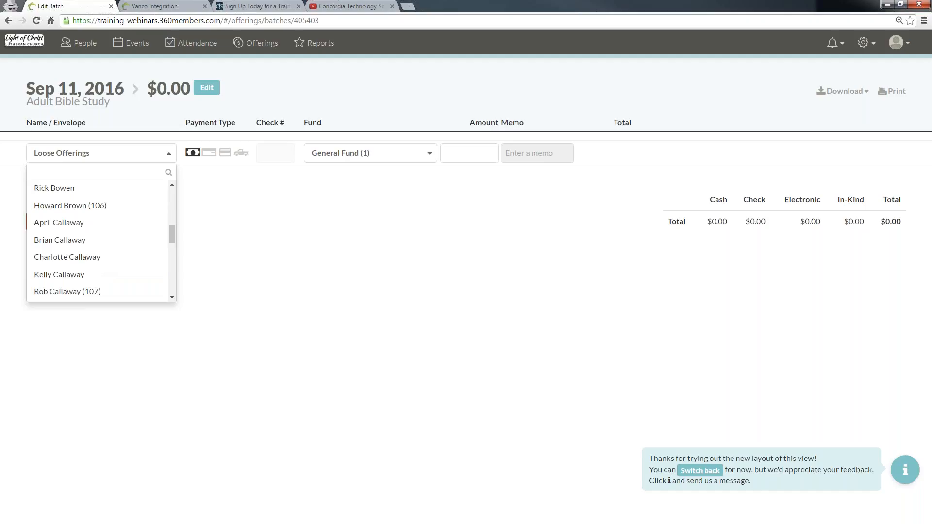
{"action": "scroll", "coordinate": [128, 216], "scroll_direction": "down", "scroll_amount": 8}
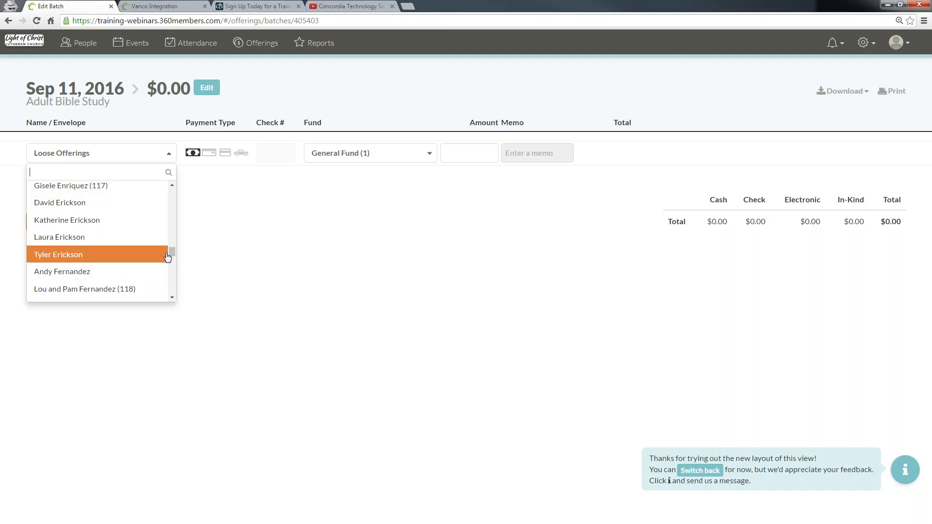
{"action": "left_click_drag", "start_coordinate": [173, 251], "coordinate": [172, 188]}
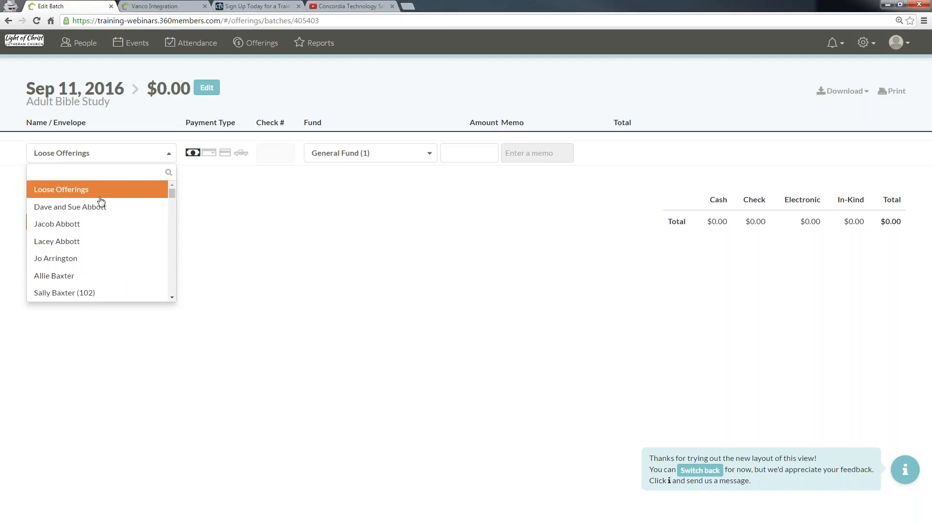
{"action": "left_click", "coordinate": [104, 216]}
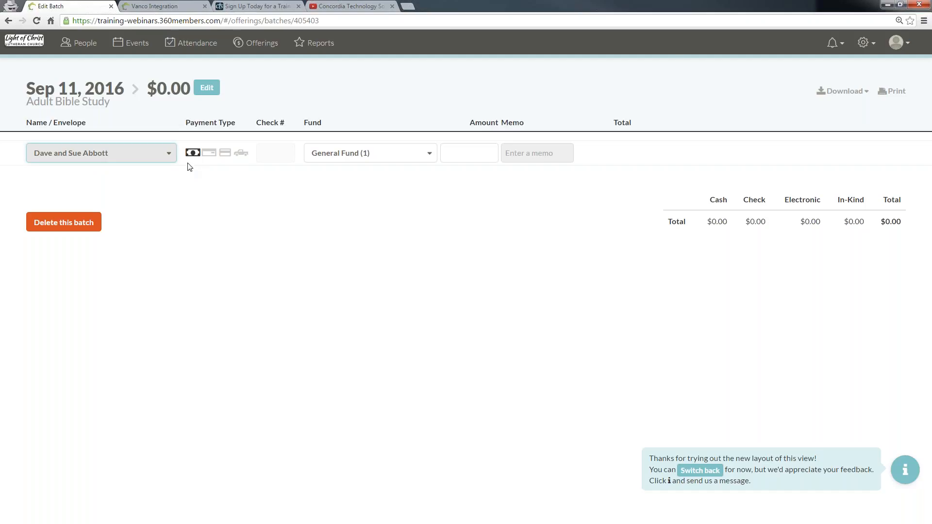
Step: Try out the different payment types and leave the offering set to cash
{"action": "key", "text": "Tab"}
{"action": "left_click", "coordinate": [210, 154]}
{"action": "left_click", "coordinate": [228, 155]}
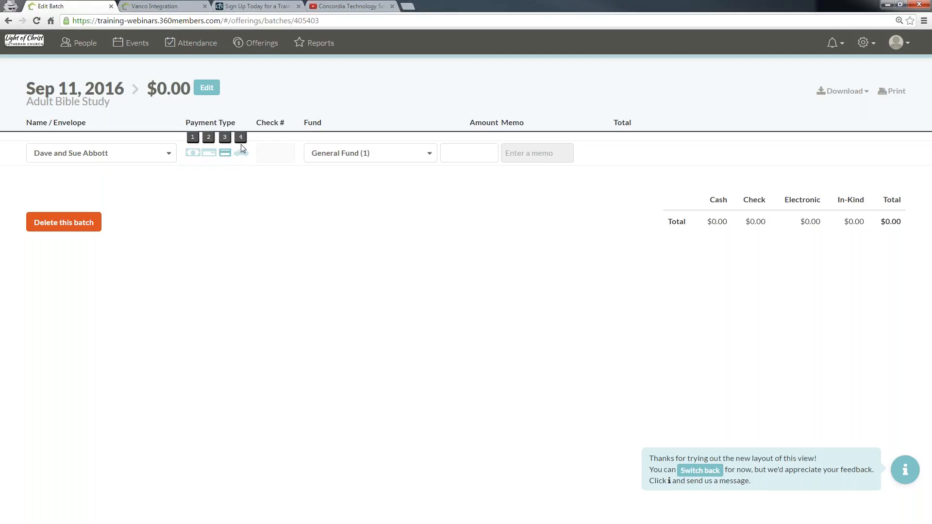
{"action": "left_click", "coordinate": [241, 154]}
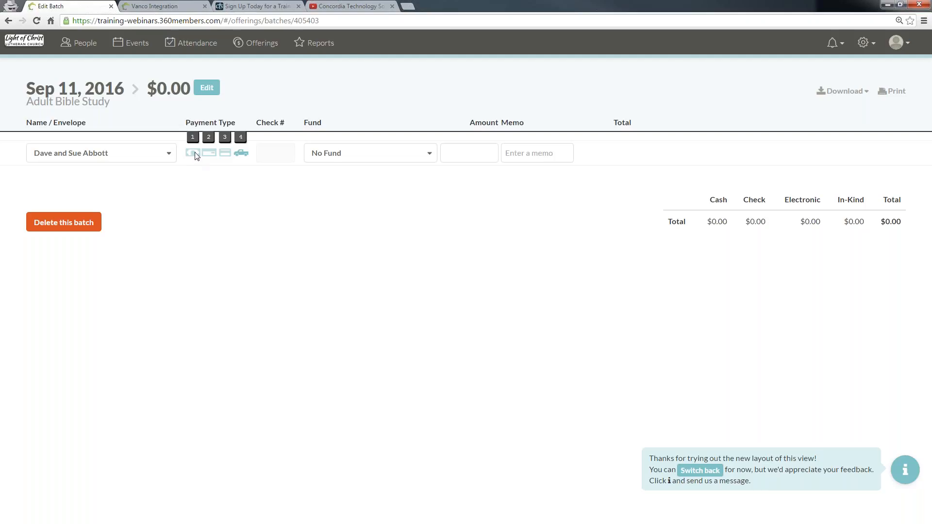
{"action": "left_click", "coordinate": [193, 154]}
{"action": "left_click", "coordinate": [206, 154]}
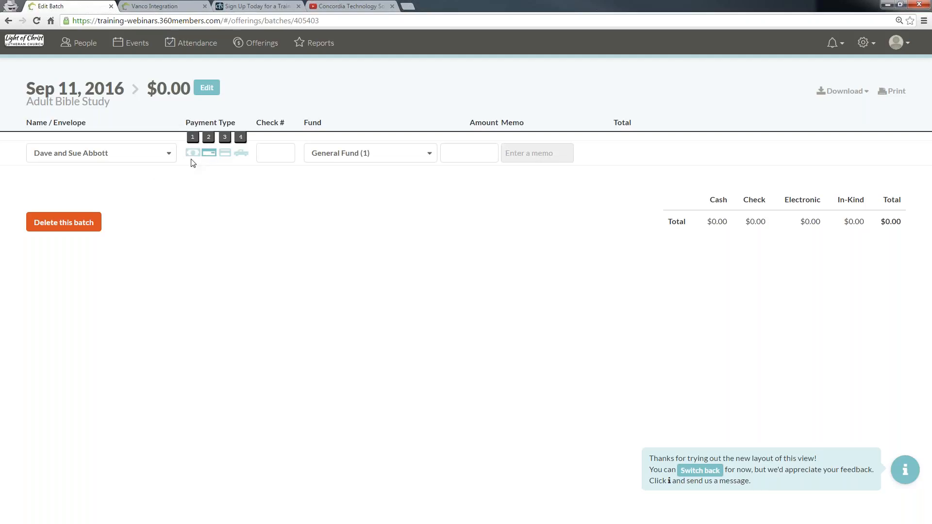
{"action": "right_click", "coordinate": [190, 161]}
{"action": "left_click", "coordinate": [216, 149]}
{"action": "left_click", "coordinate": [192, 154]}
Step: Assign the first line to General Fund (1) with an amount of 50
{"action": "left_click", "coordinate": [312, 155]}
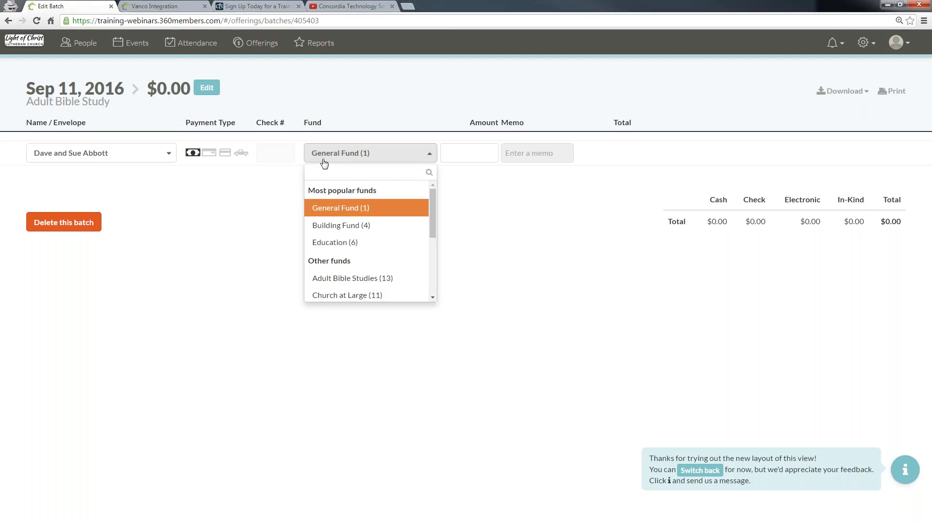
{"action": "mouse_move", "coordinate": [433, 203]}
{"action": "left_mouse_down"}
{"action": "mouse_move", "coordinate": [436, 249]}
{"action": "mouse_move", "coordinate": [435, 196]}
{"action": "left_mouse_up"}
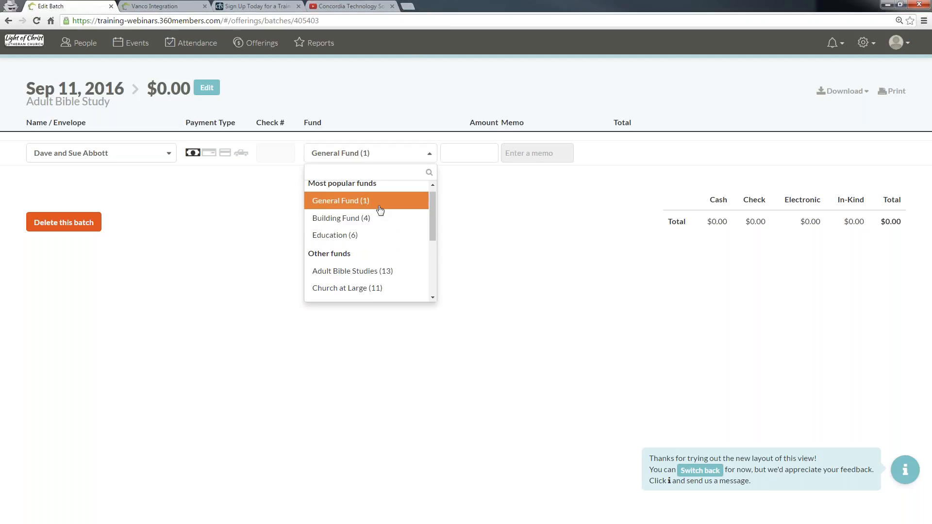
{"action": "left_click", "coordinate": [366, 199]}
{"action": "left_click", "coordinate": [456, 152]}
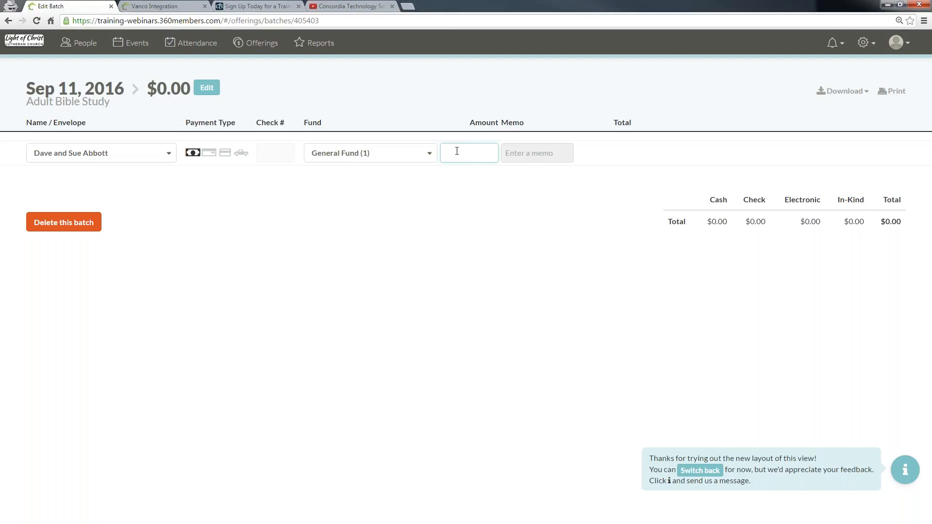
{"action": "type", "text": "50"}
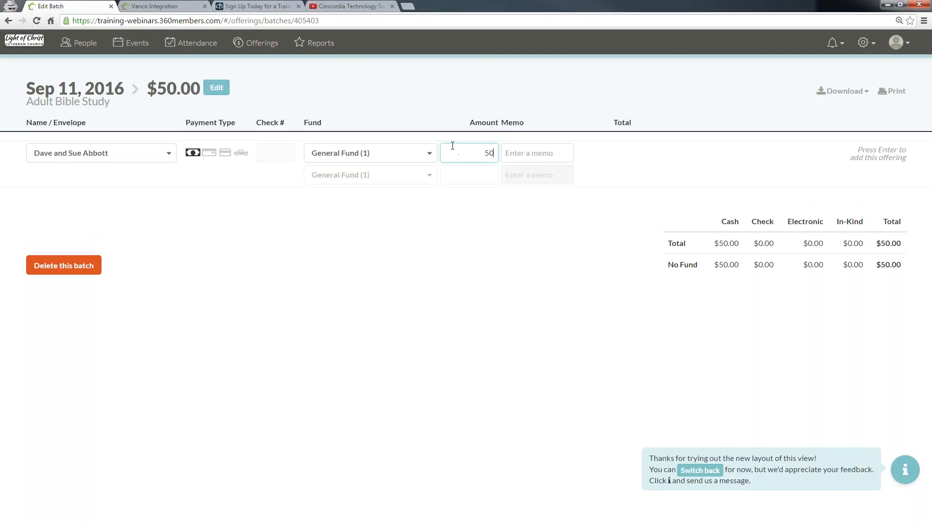
Step: Add a second split line to Building Fund (4) with an amount of 25
{"action": "left_click", "coordinate": [402, 175]}
{"action": "left_click", "coordinate": [345, 247]}
{"action": "left_click", "coordinate": [473, 172]}
{"action": "type", "text": "25"}
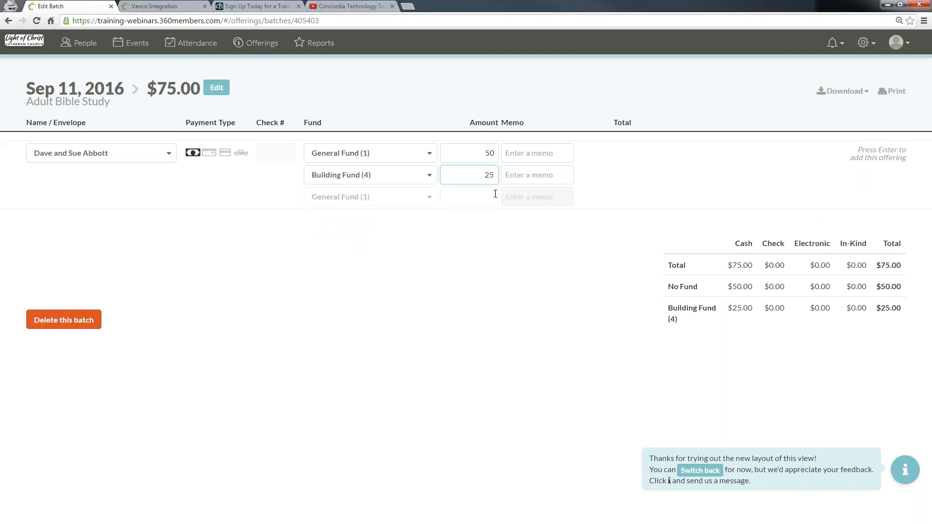
Step: Add a third split line to Education (6) with an amount of 25
{"action": "left_click", "coordinate": [369, 197]}
{"action": "left_click", "coordinate": [366, 287]}
{"action": "left_click", "coordinate": [461, 197]}
{"action": "type", "text": "25"}
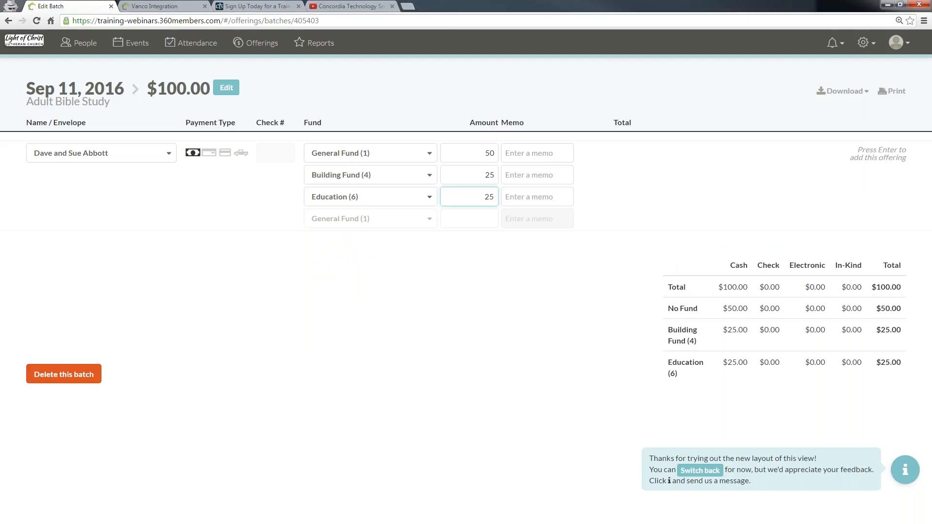
Step: Enter a memo celebrating a family member's birthday on the Education line and add the offering to the batch
{"action": "left_click", "coordinate": [556, 157]}
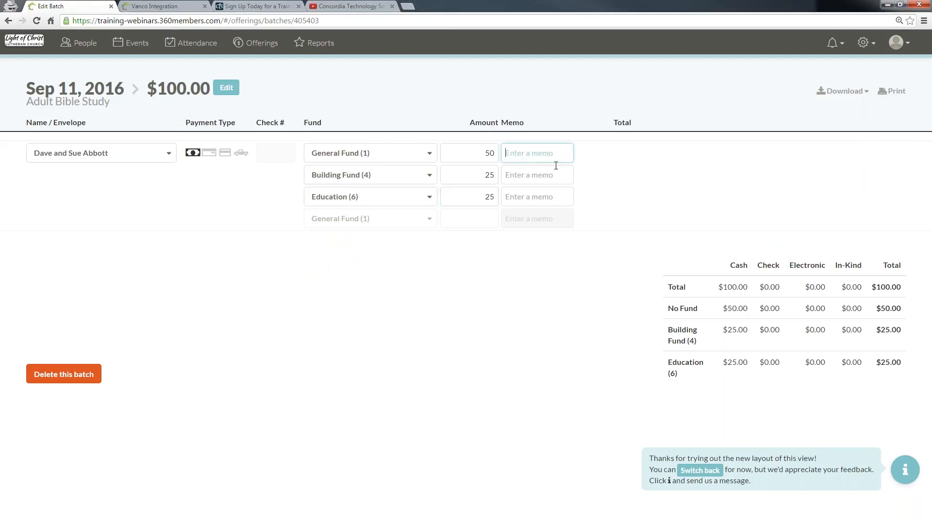
{"action": "left_click", "coordinate": [545, 172]}
{"action": "left_click", "coordinate": [536, 191]}
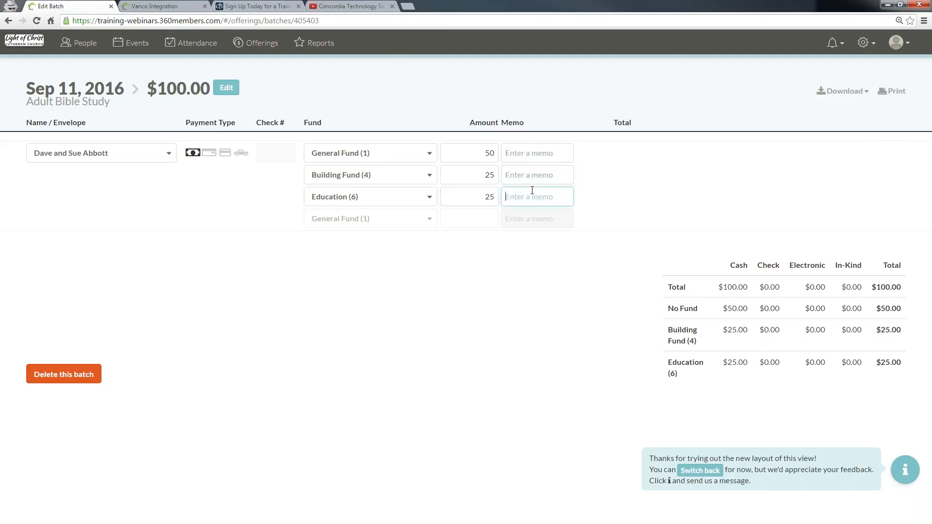
{"action": "left_click", "coordinate": [524, 153]}
{"action": "left_click", "coordinate": [531, 176]}
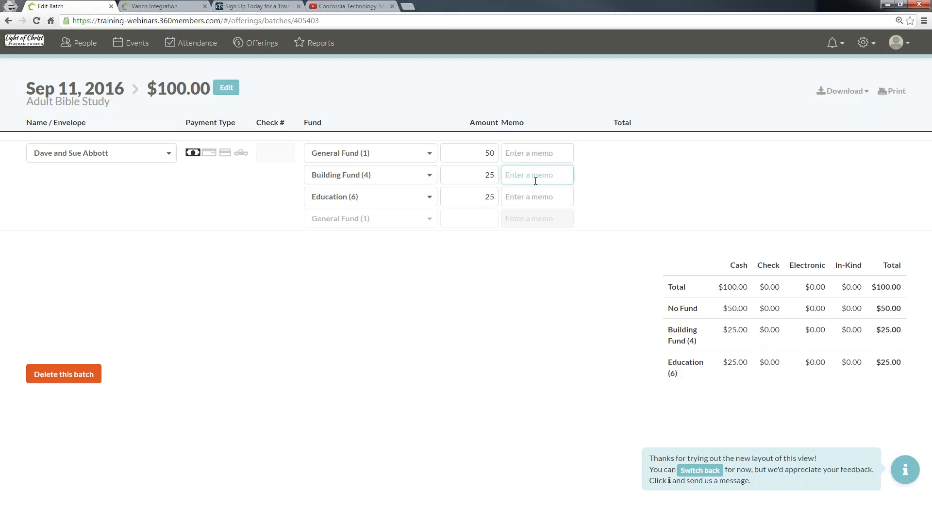
{"action": "left_click", "coordinate": [535, 201]}
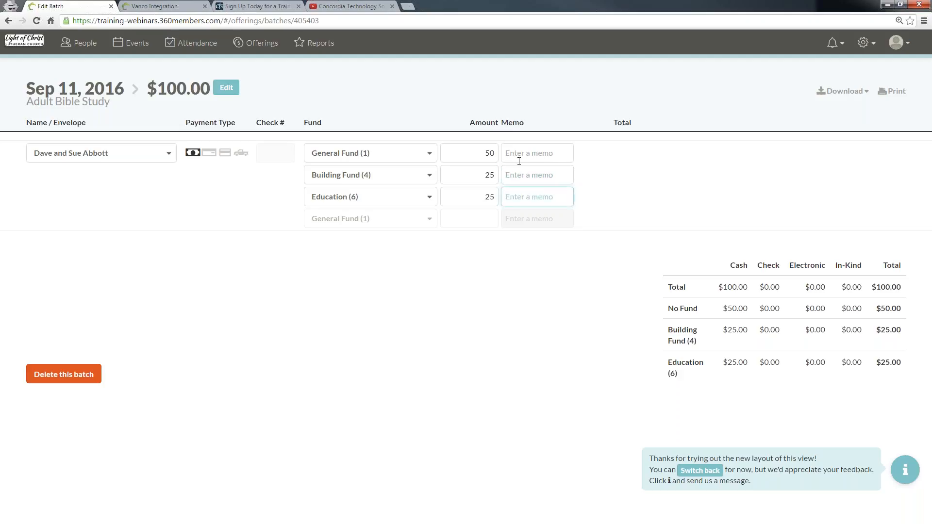
{"action": "type", "text": "To ce"}
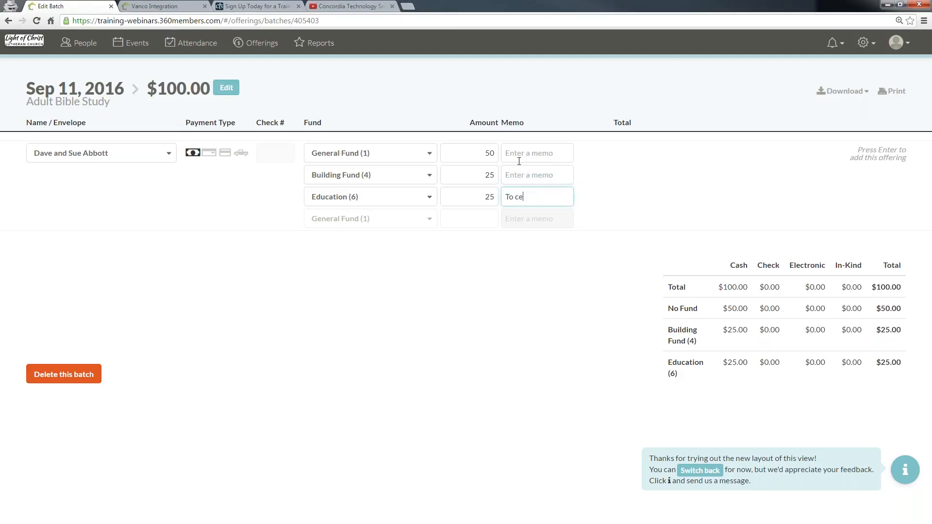
{"action": "type", "text": "lebrate Jacob's birthday."}
{"action": "key", "text": "Return"}
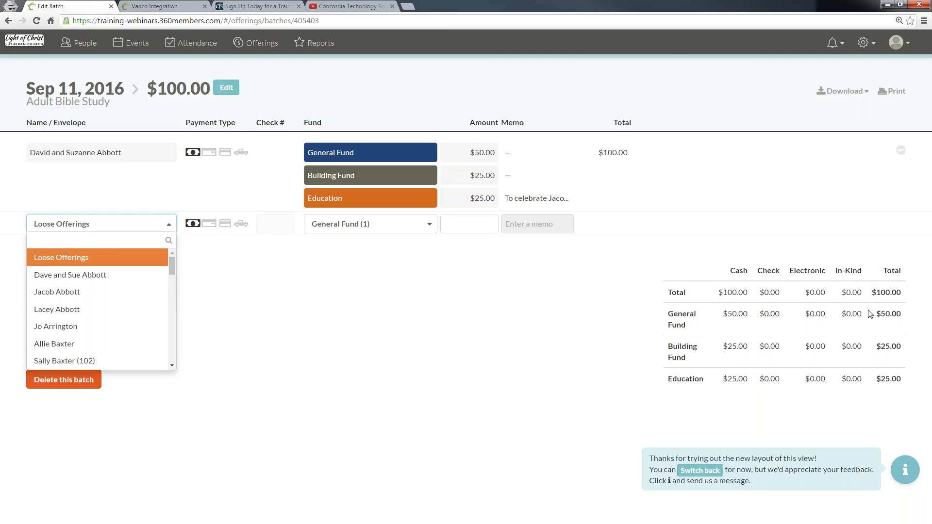
{"action": "left_click", "coordinate": [900, 293]}
{"action": "mouse_move", "coordinate": [902, 294]}
{"action": "left_mouse_down"}
{"action": "mouse_move", "coordinate": [873, 293]}
{"action": "mouse_move", "coordinate": [903, 294]}
{"action": "left_mouse_up"}
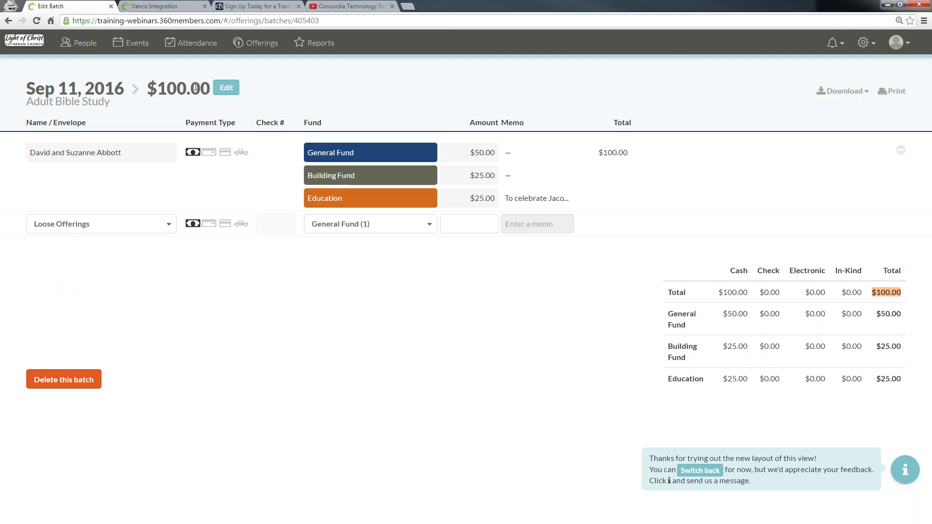
{"action": "left_click", "coordinate": [157, 90]}
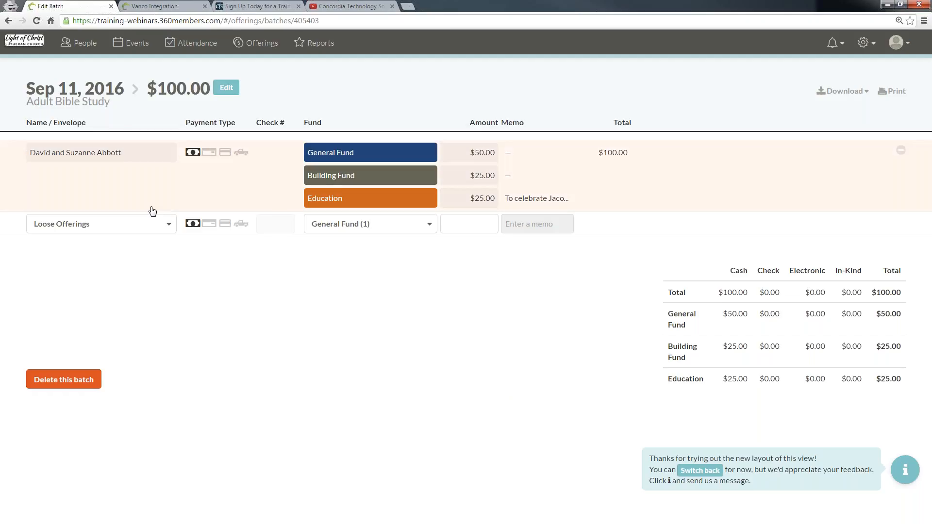
Step: Choose a member as the giver of a new offering, finally finding them by searching their envelope number
{"action": "left_click", "coordinate": [150, 221]}
{"action": "scroll", "coordinate": [127, 315], "scroll_direction": "down", "scroll_amount": 1}
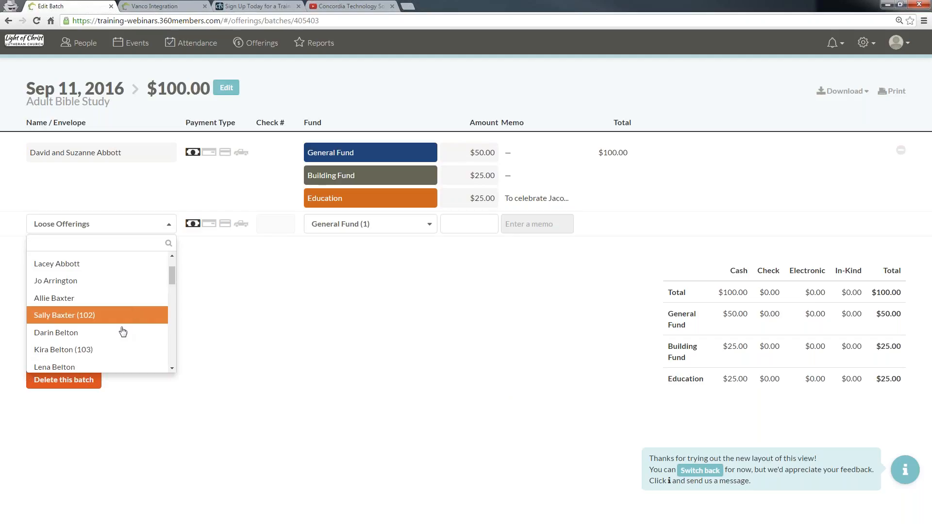
{"action": "left_click", "coordinate": [115, 314]}
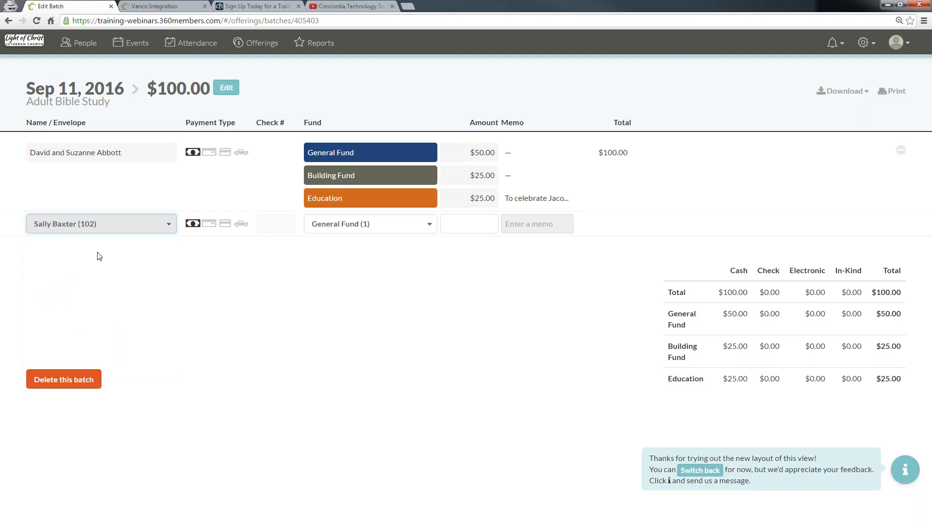
{"action": "left_click", "coordinate": [91, 227]}
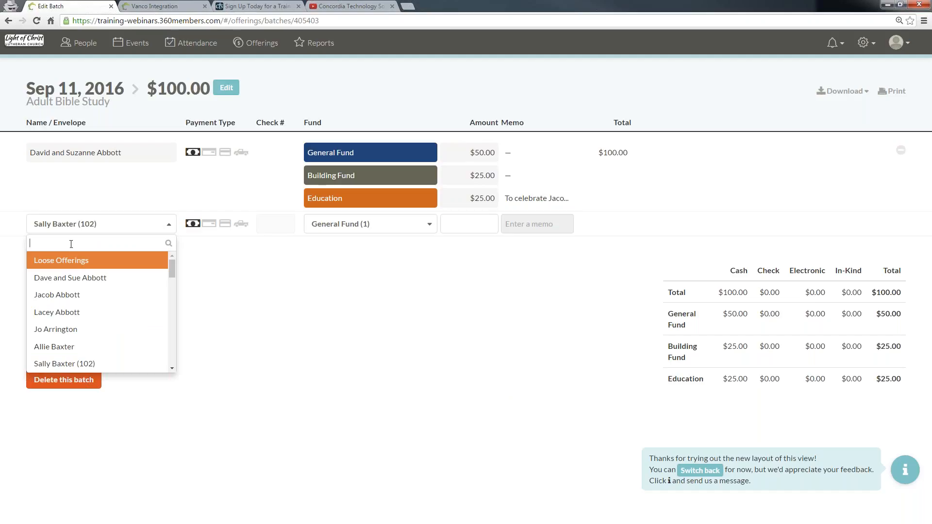
{"action": "type", "text": "Sally"}
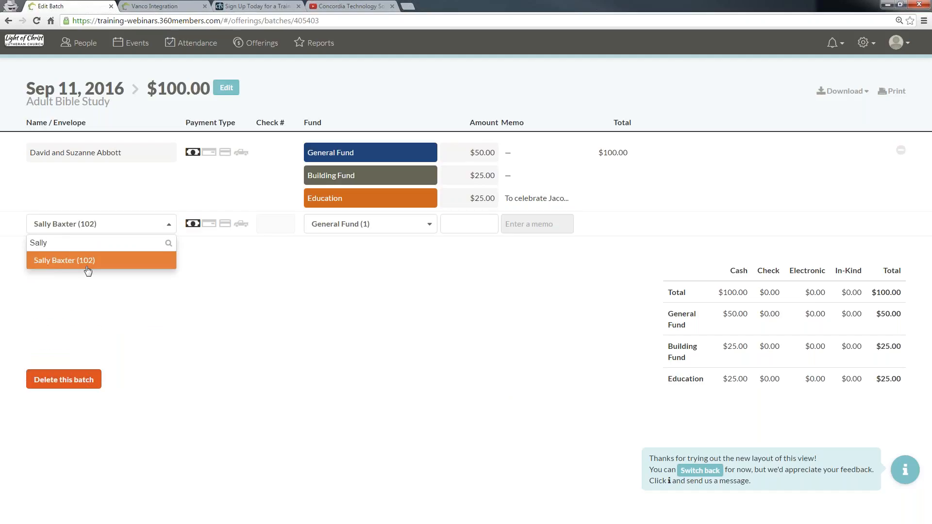
{"action": "key", "text": "BackSpace"}
{"action": "key", "text": "BackSpace"}
{"action": "key", "text": "BackSpace"}
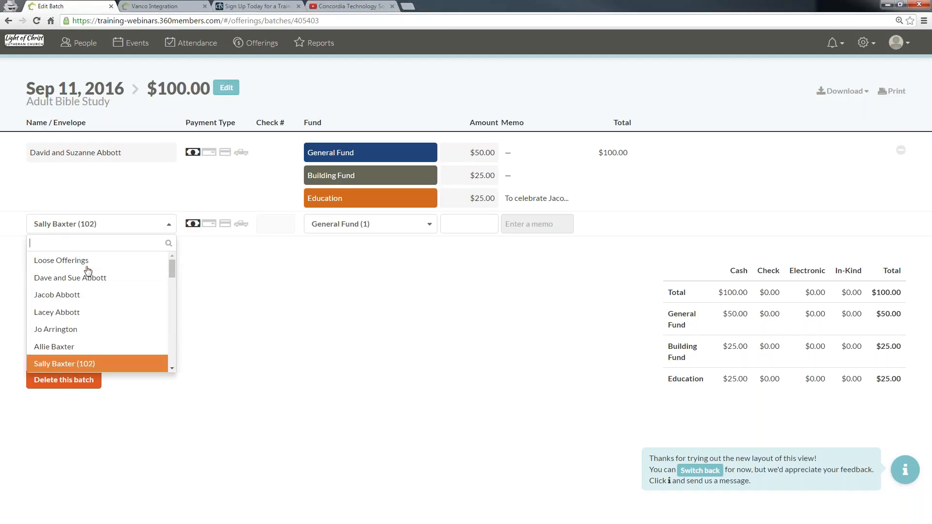
{"action": "type", "text": "102"}
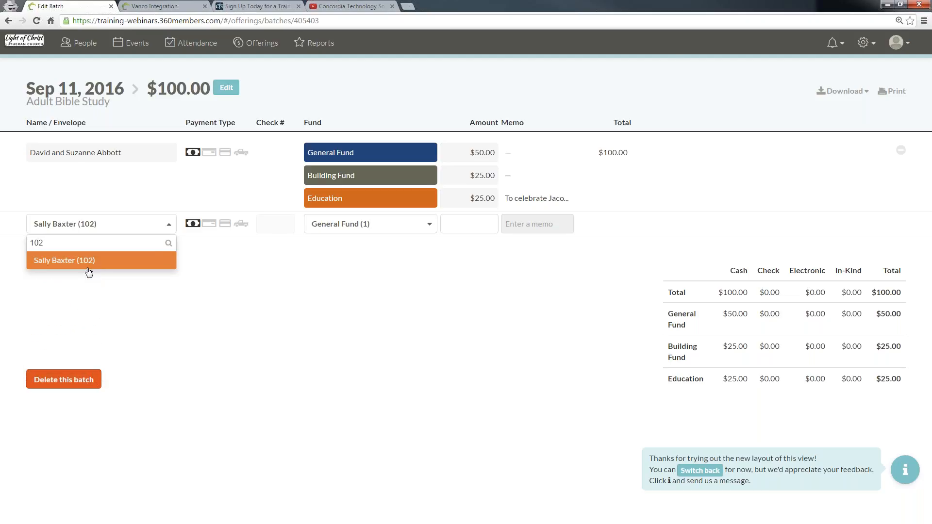
{"action": "left_click", "coordinate": [97, 263]}
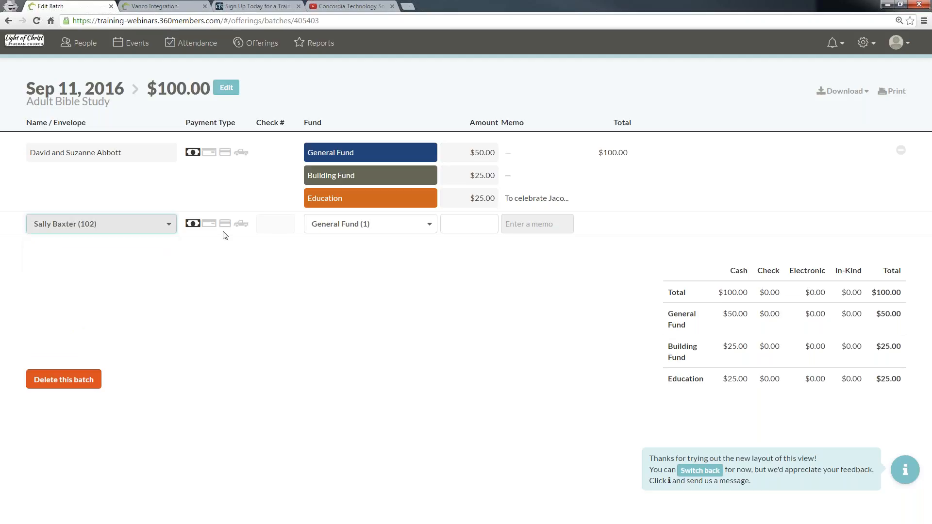
Step: Set the offering's payment type to check and enter check number 123
{"action": "left_click", "coordinate": [210, 225]}
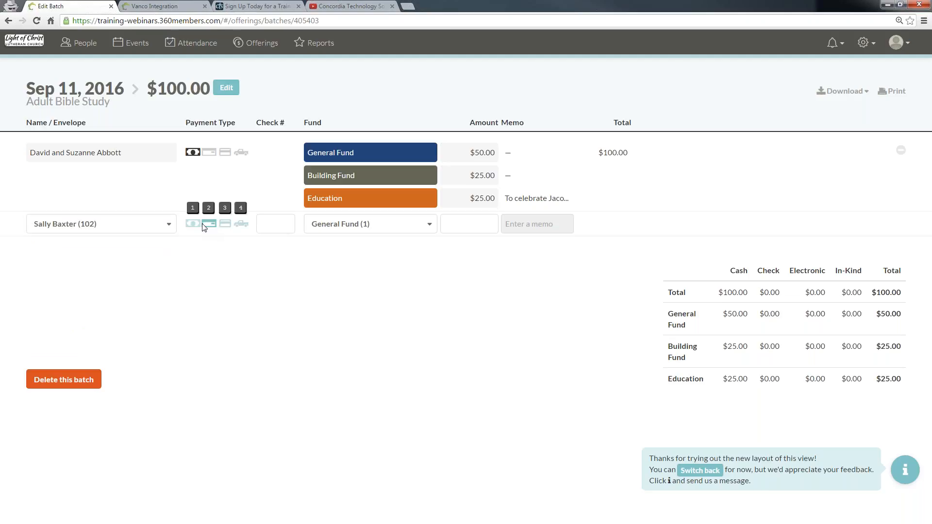
{"action": "left_click", "coordinate": [261, 220]}
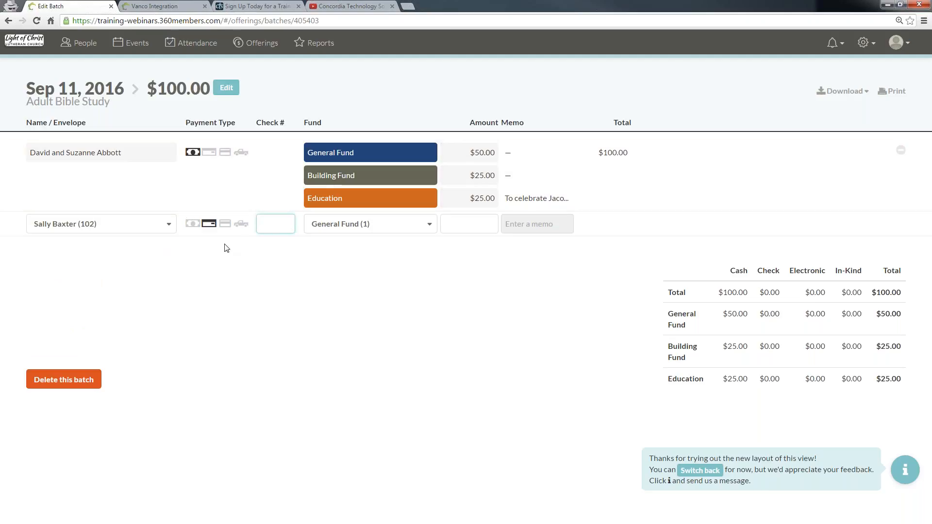
{"action": "type", "text": "1234"}
{"action": "left_click", "coordinate": [349, 232]}
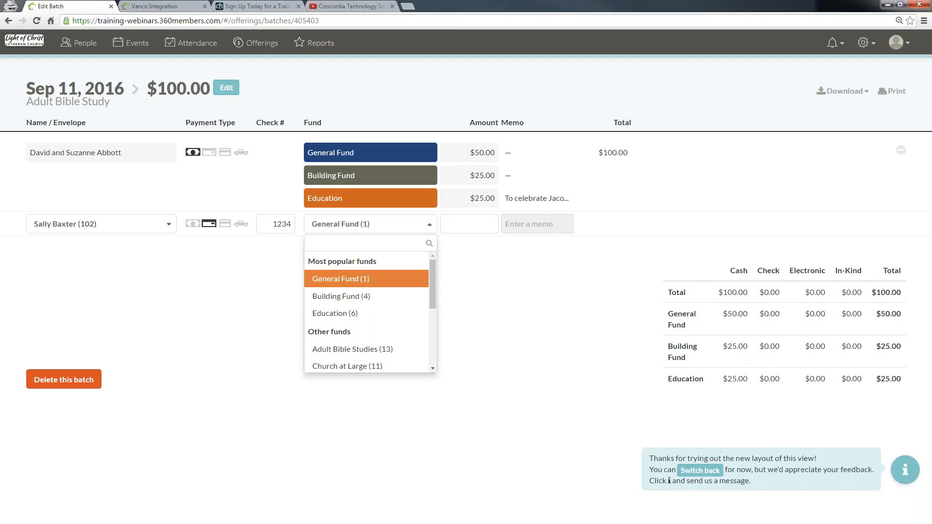
{"action": "type", "text": "Gener"}
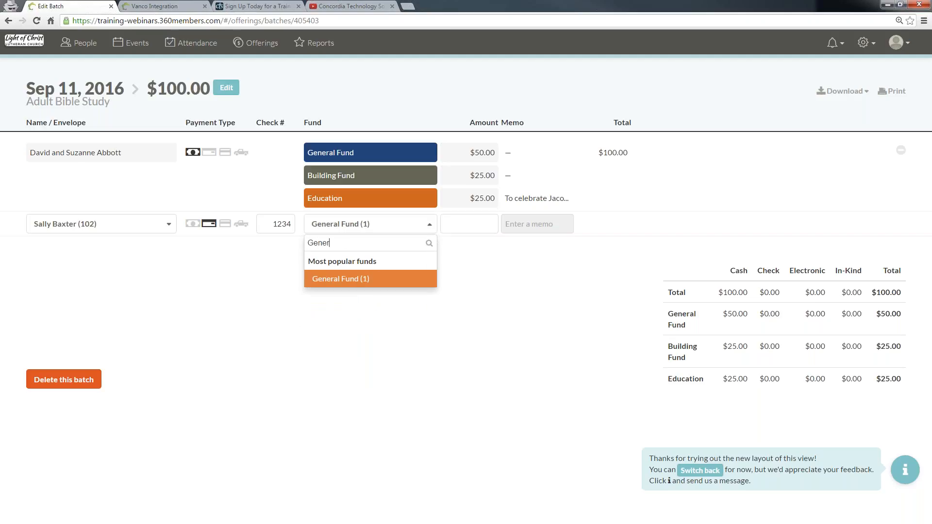
{"action": "key", "text": "BackSpace"}
{"action": "key", "text": "BackSpace"}
{"action": "key", "text": "BackSpace"}
{"action": "key", "text": "BackSpace"}
{"action": "key", "text": "BackSpace"}
{"action": "key", "text": "BackSpace"}
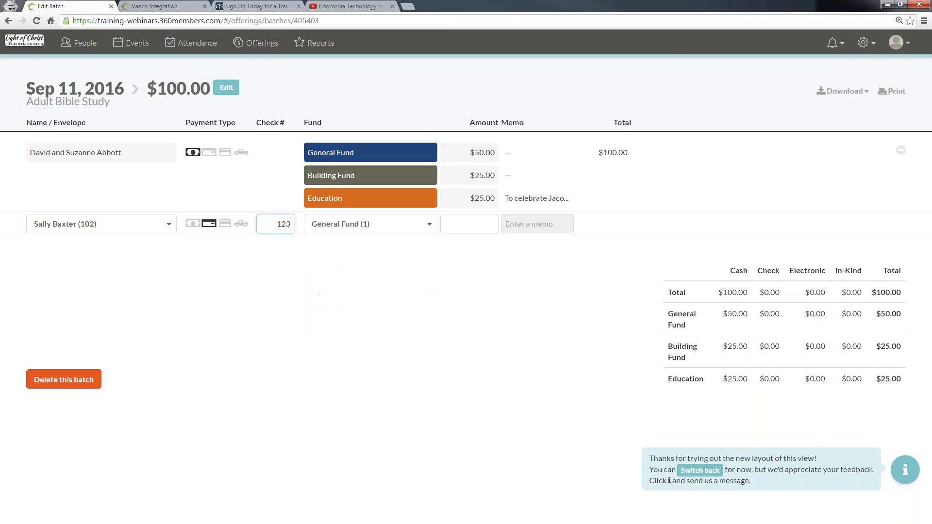
Step: Assign the check offering to General Fund (1) with an amount of 75 and add it to the batch
{"action": "left_click", "coordinate": [381, 228]}
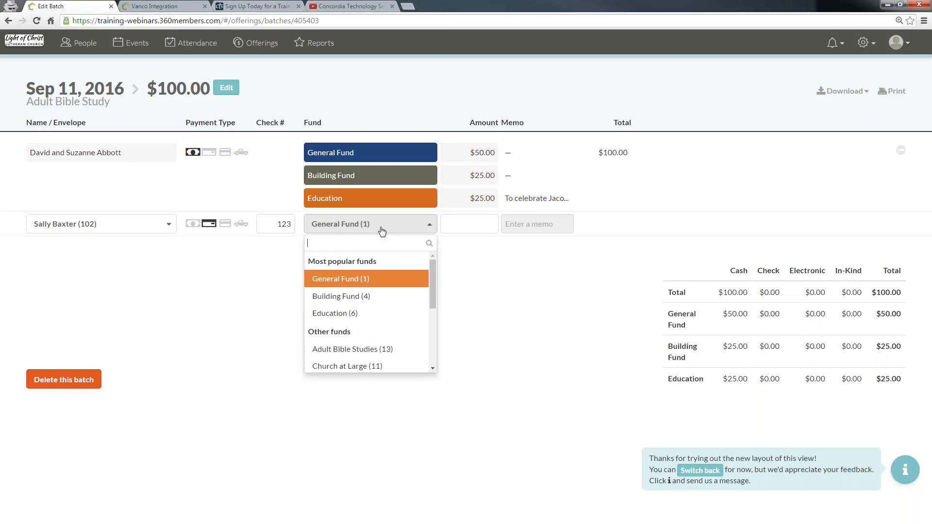
{"action": "key", "text": "Tab"}
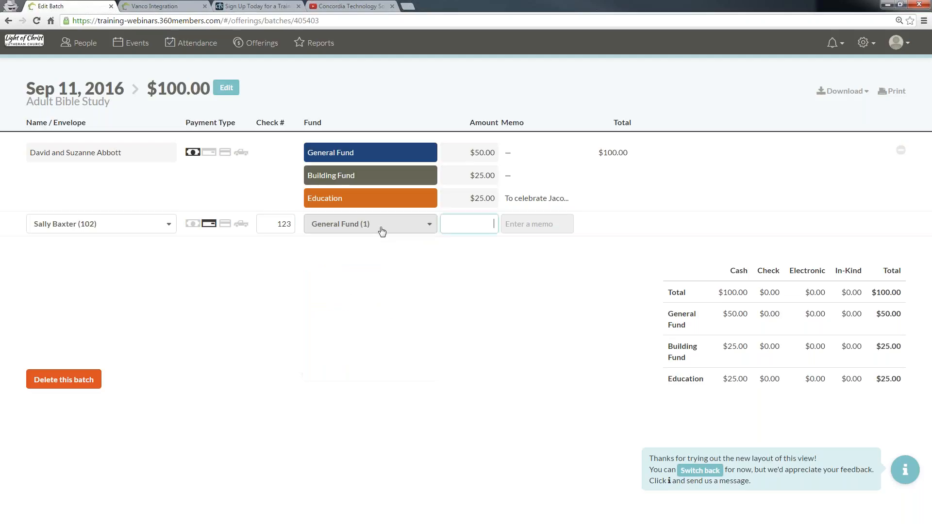
{"action": "type", "text": "75"}
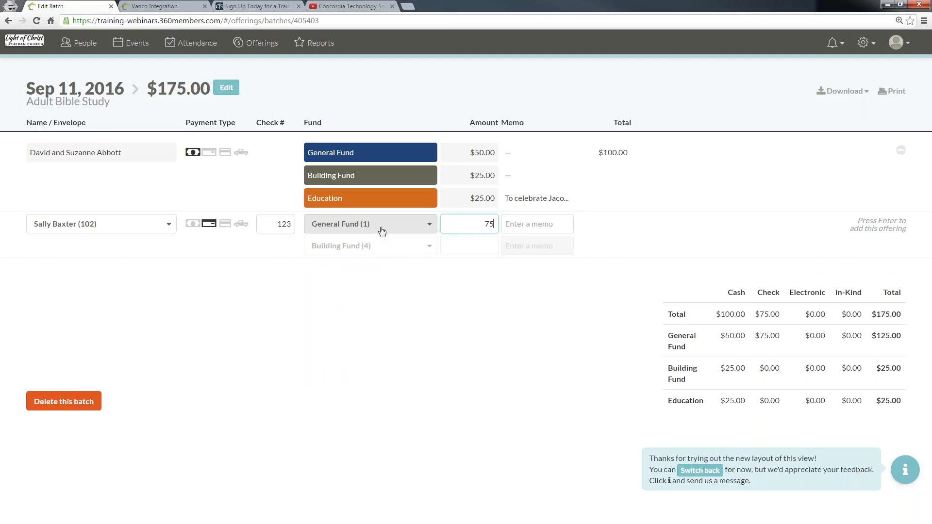
{"action": "key", "text": "Return"}
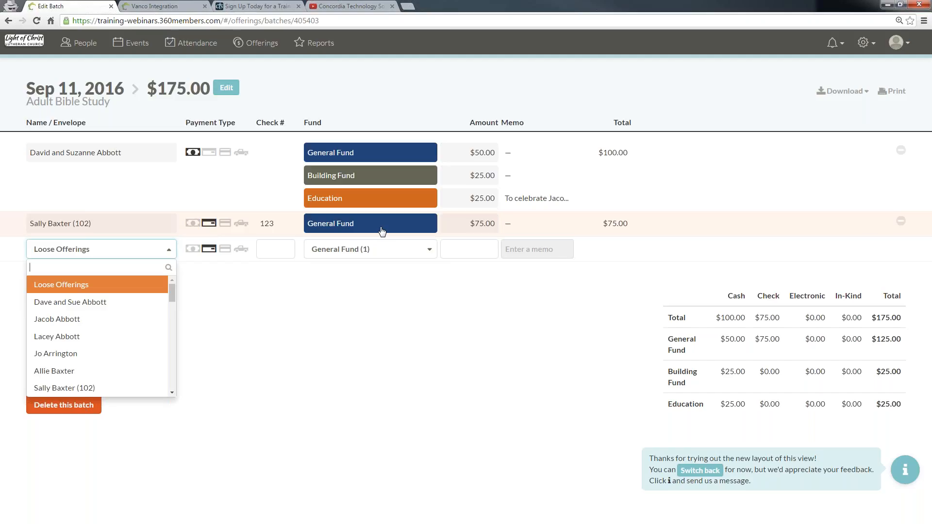
Step: Select the next giver by envelope number and set the payment type to cash
{"action": "key", "text": "Down"}
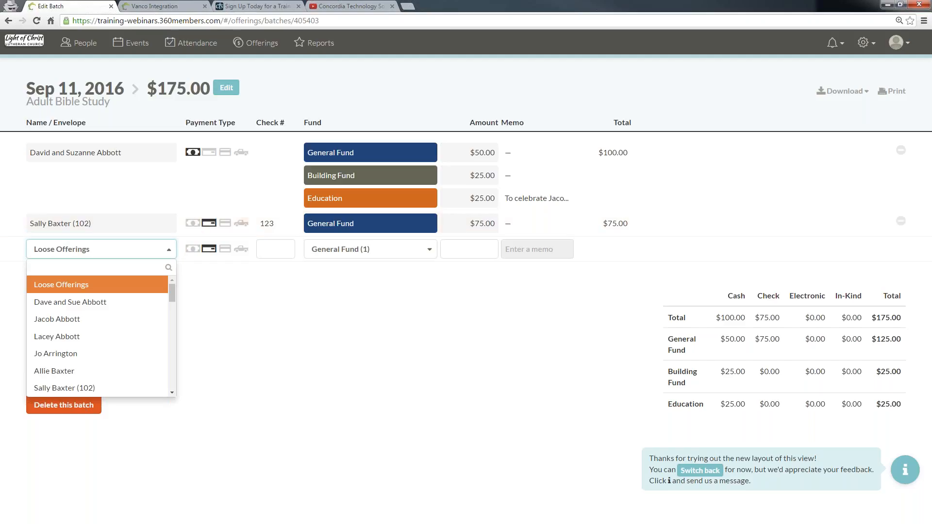
{"action": "type", "text": "103"}
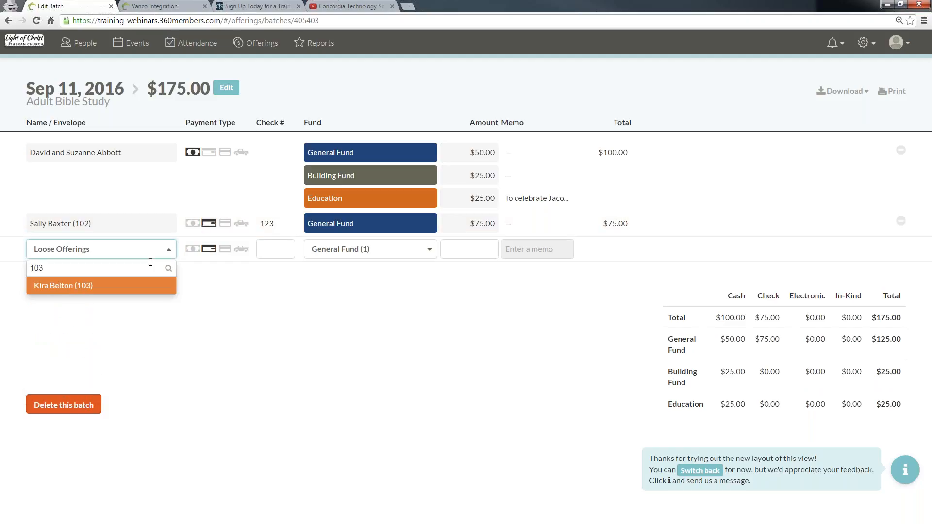
{"action": "key", "text": "Return"}
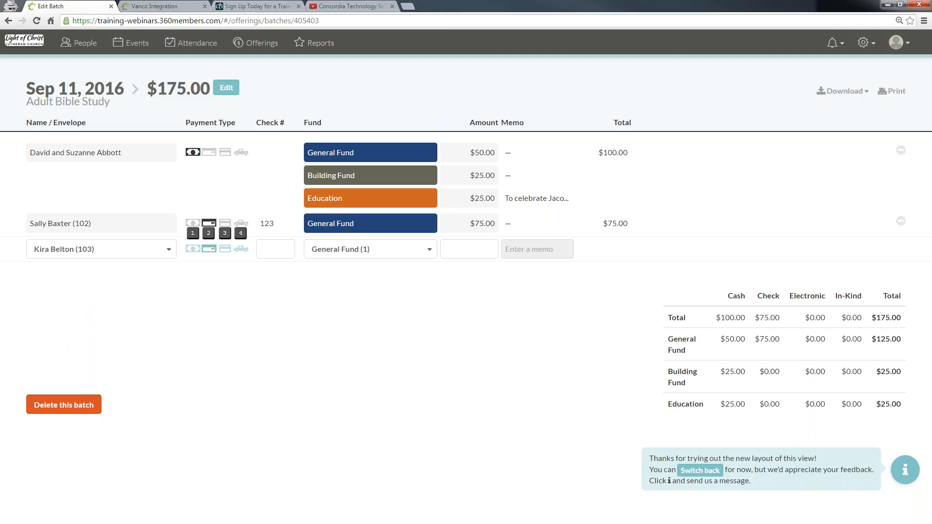
{"action": "key", "text": "1"}
{"action": "key", "text": "Tab"}
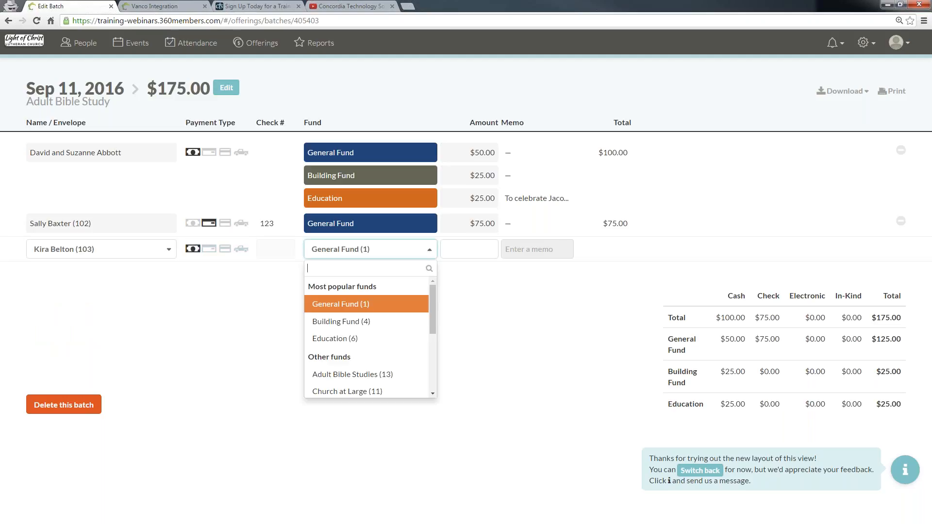
Step: Assign the cash offering to Building Fund (4) with an amount of 30 and add it to the batch
{"action": "type", "text": "4"}
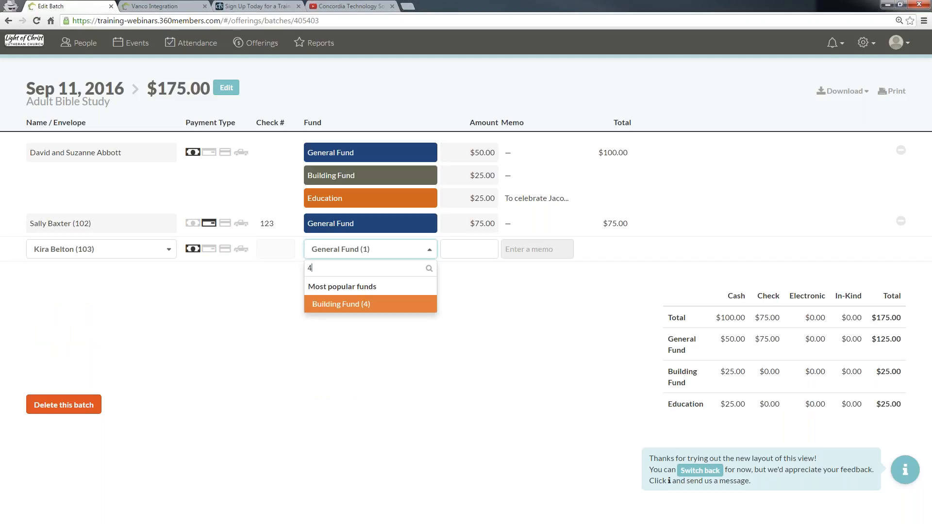
{"action": "key", "text": "Tab"}
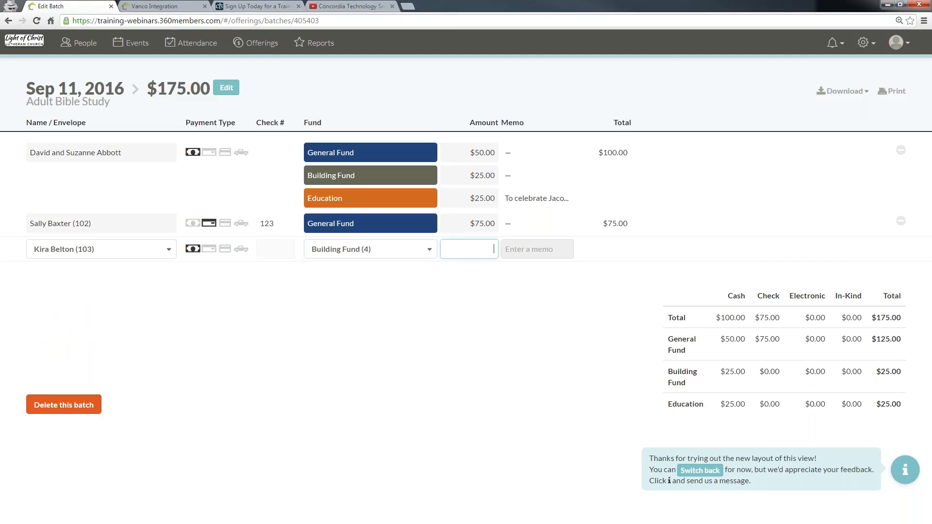
{"action": "type", "text": "30"}
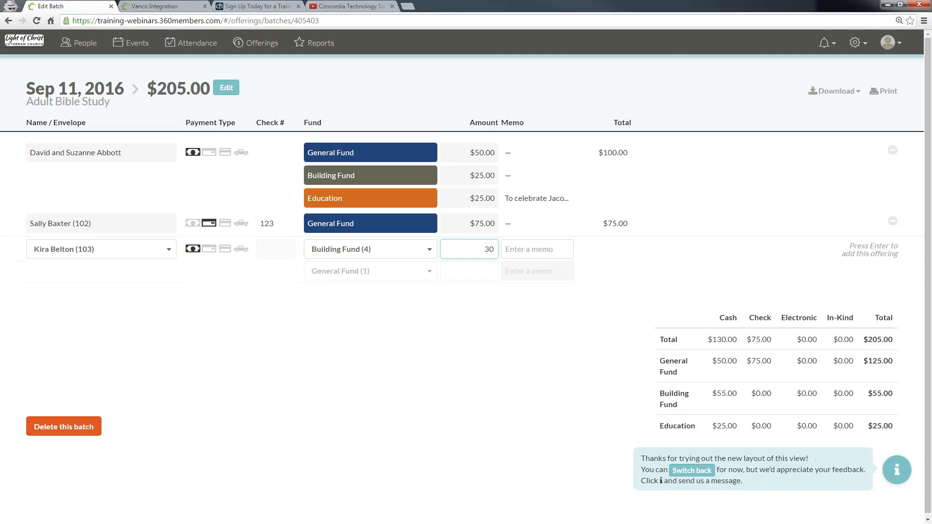
{"action": "key", "text": "Return"}
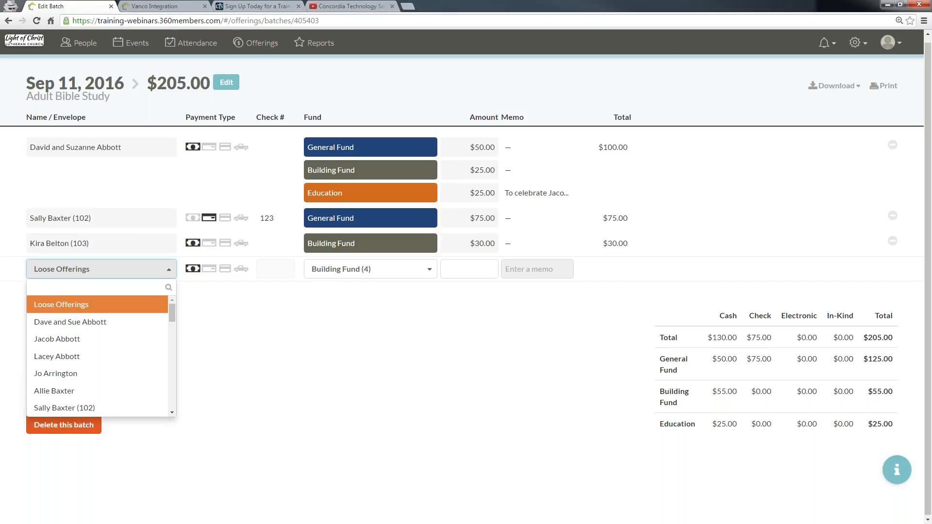
Step: Select another giver by envelope number and record the payment as a check with check number 789
{"action": "type", "text": "10"}
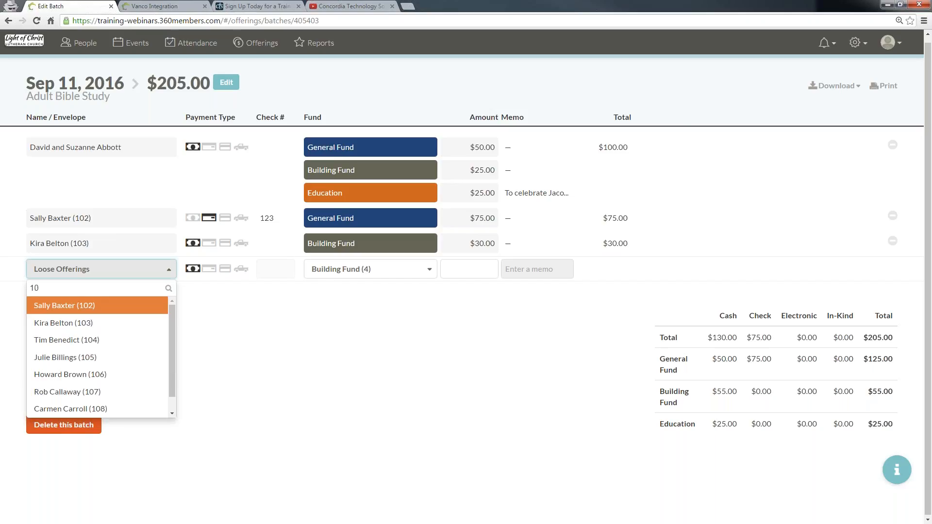
{"action": "type", "text": "5"}
{"action": "key", "text": "Tab"}
{"action": "key", "text": "2"}
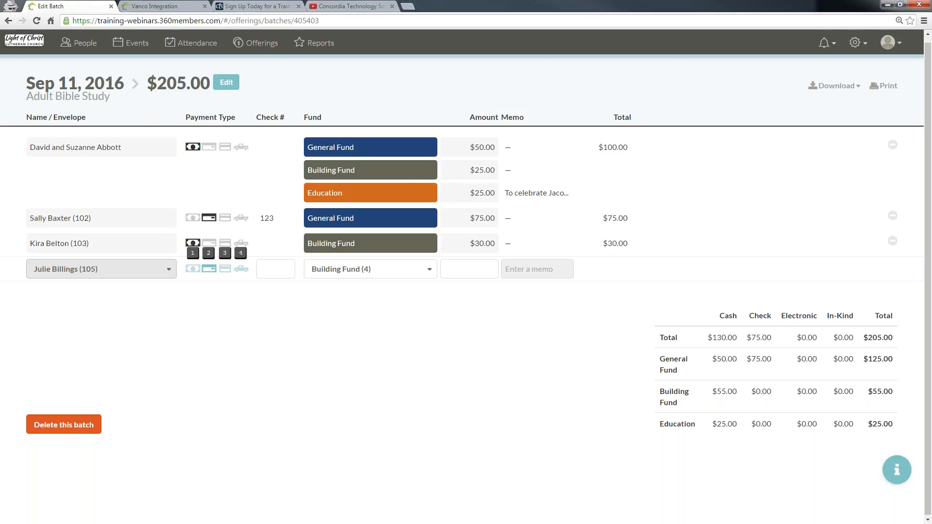
{"action": "key", "text": "Tab"}
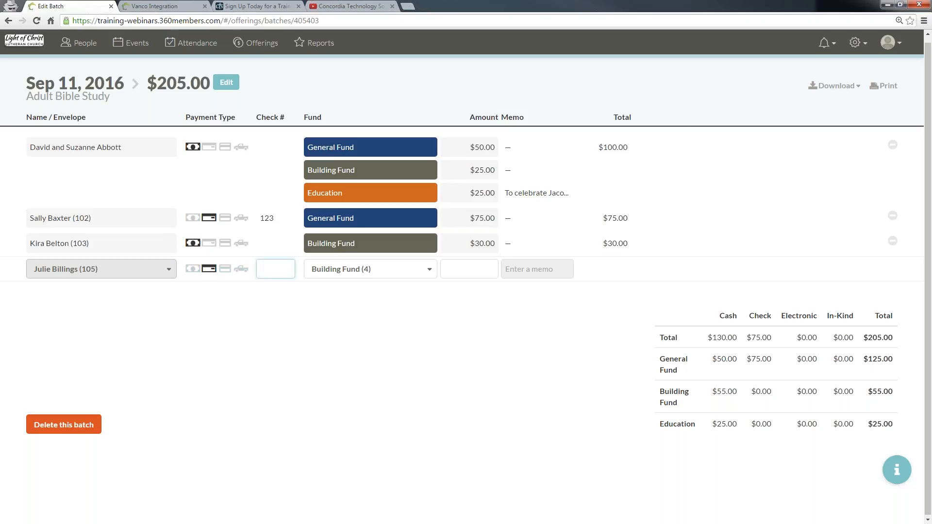
{"action": "type", "text": "789"}
{"action": "key", "text": "Tab"}
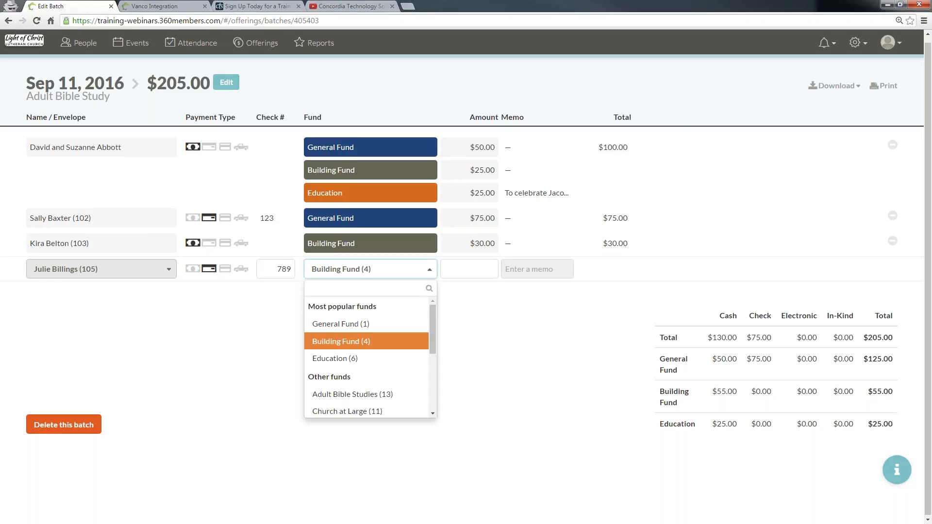
Step: Assign the check to Adult Bible Studies (13) with an amount of 10 and add the offering to the batch
{"action": "type", "text": "13"}
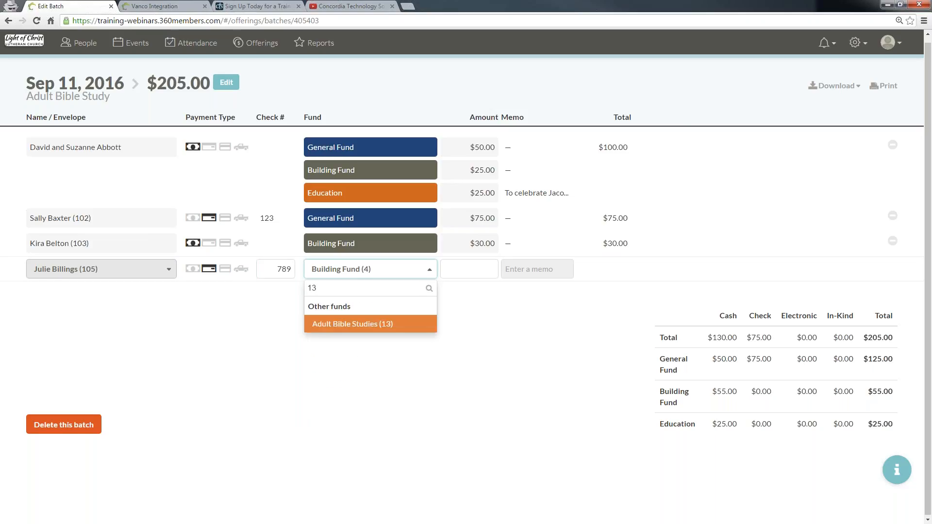
{"action": "key", "text": "Tab"}
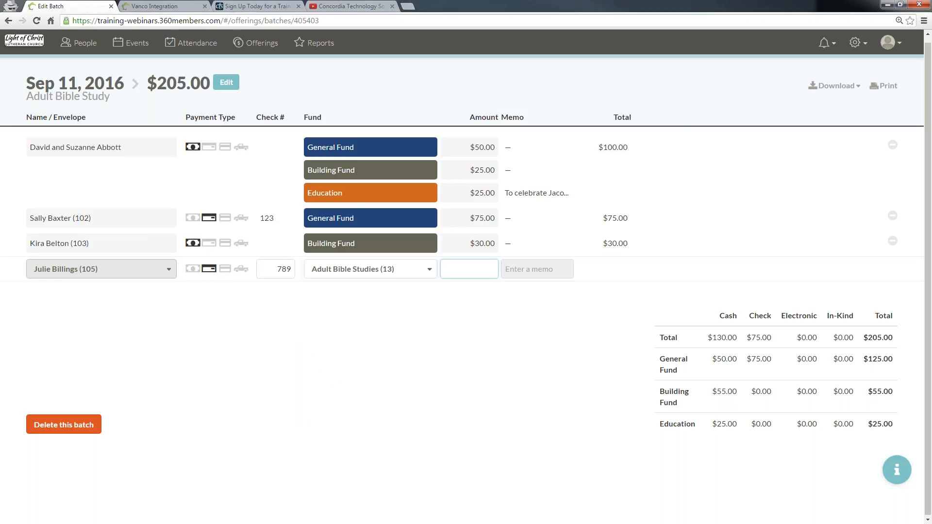
{"action": "type", "text": "10"}
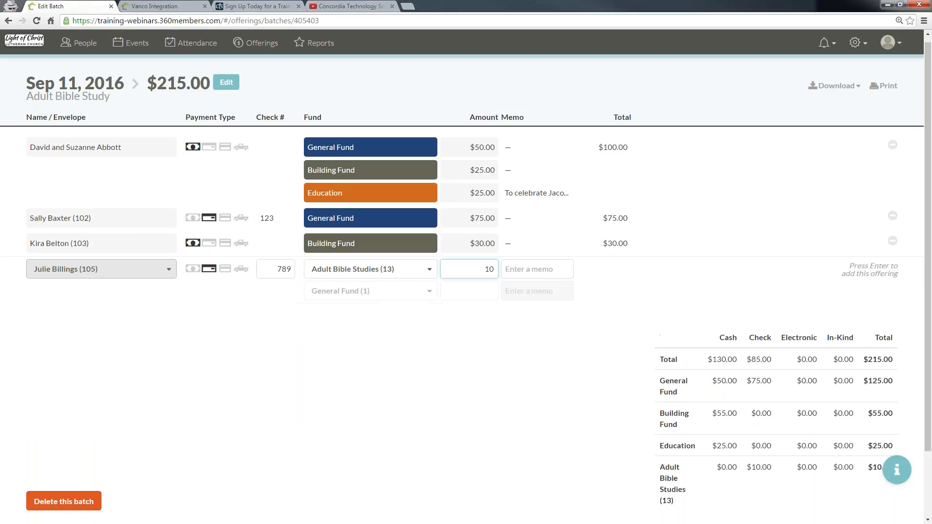
{"action": "key", "text": "Return"}
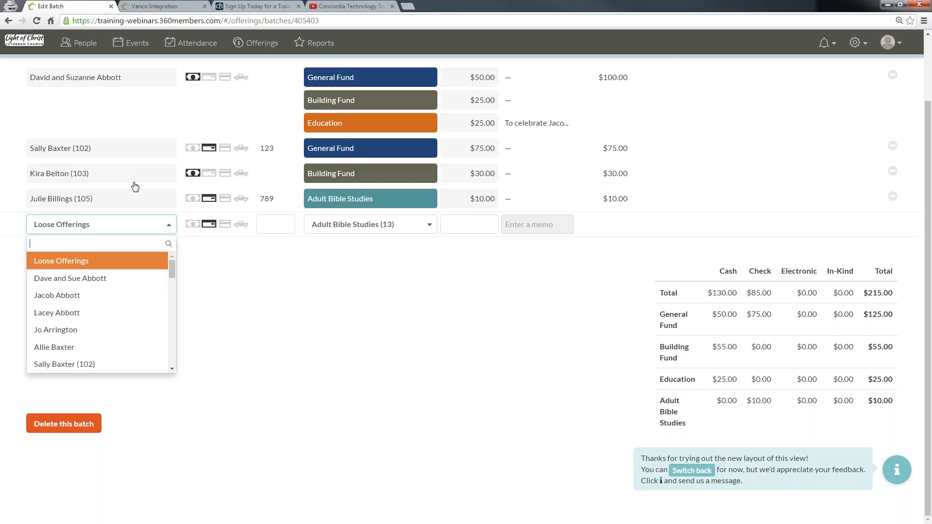
{"action": "left_click", "coordinate": [552, 250]}
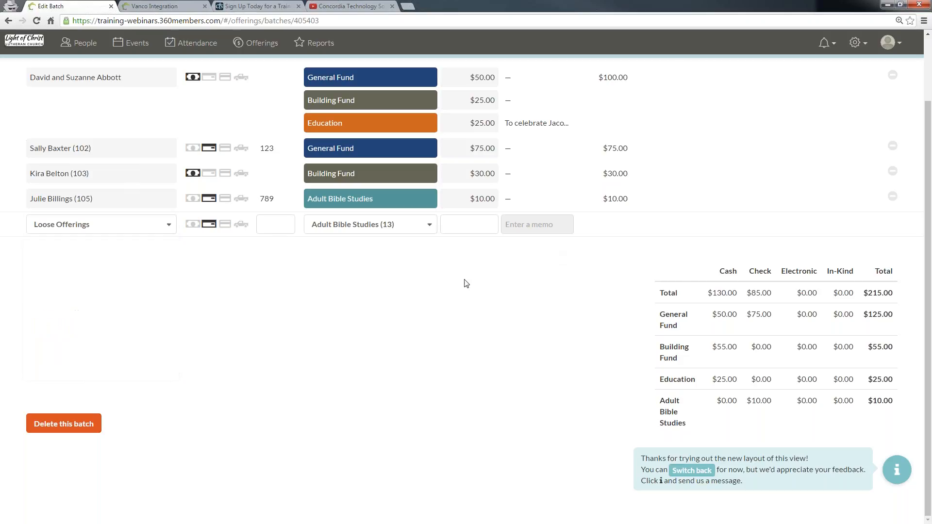
Step: Open the help panel and its feedback message form, then close it
{"action": "left_click", "coordinate": [898, 470]}
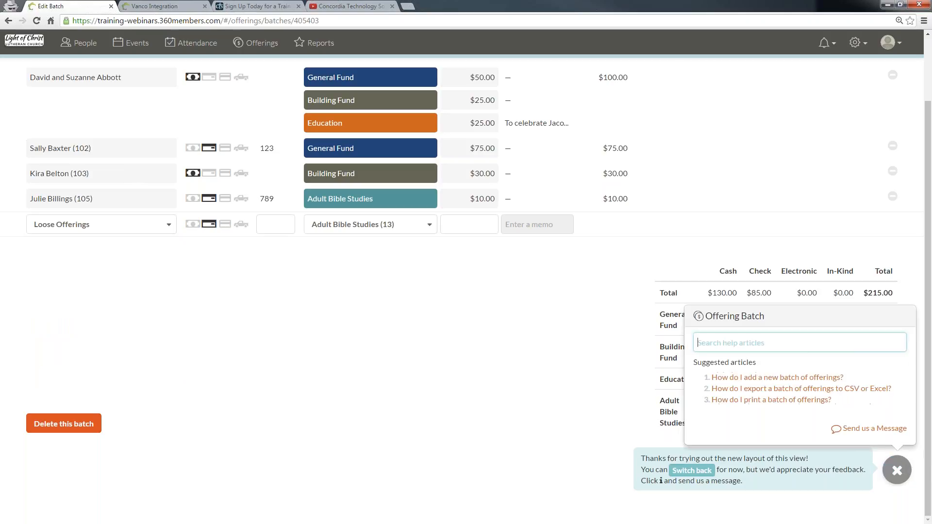
{"action": "left_click", "coordinate": [861, 430]}
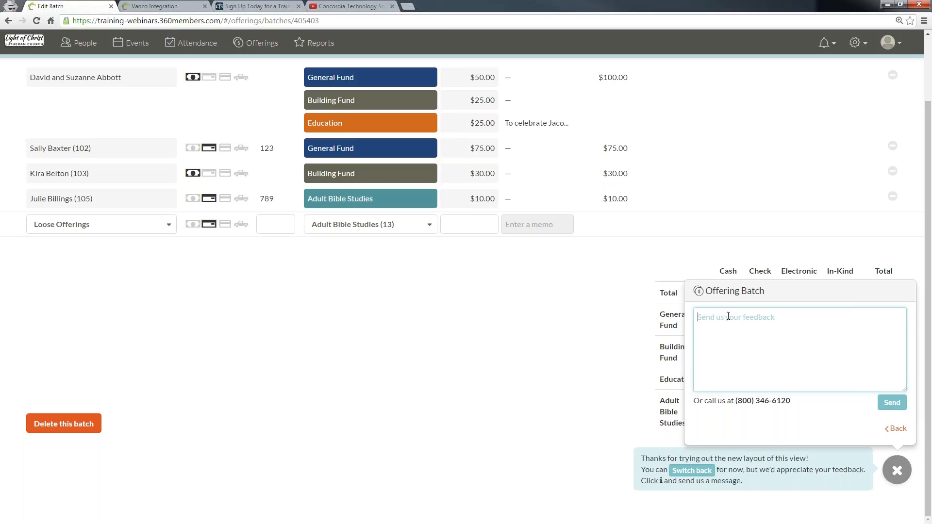
{"action": "scroll", "coordinate": [395, 316], "scroll_direction": "up", "scroll_amount": 2}
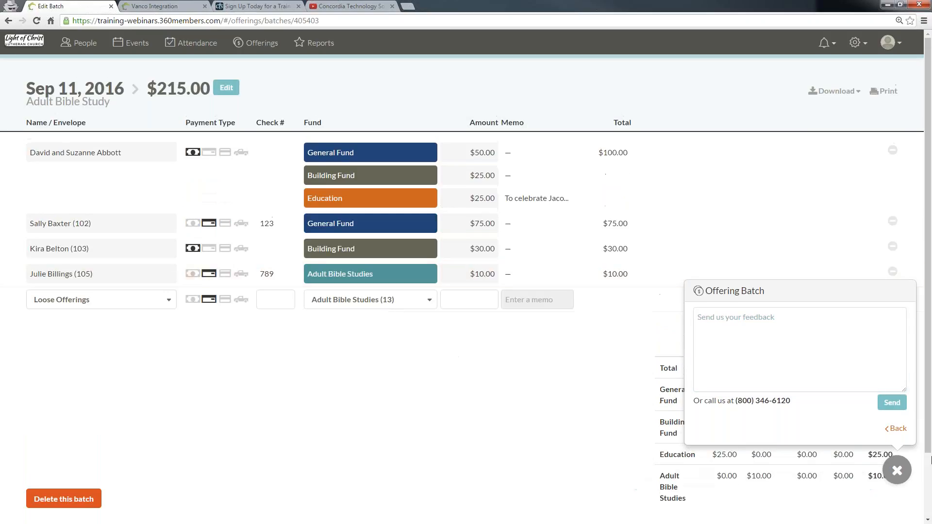
{"action": "left_click", "coordinate": [898, 471]}
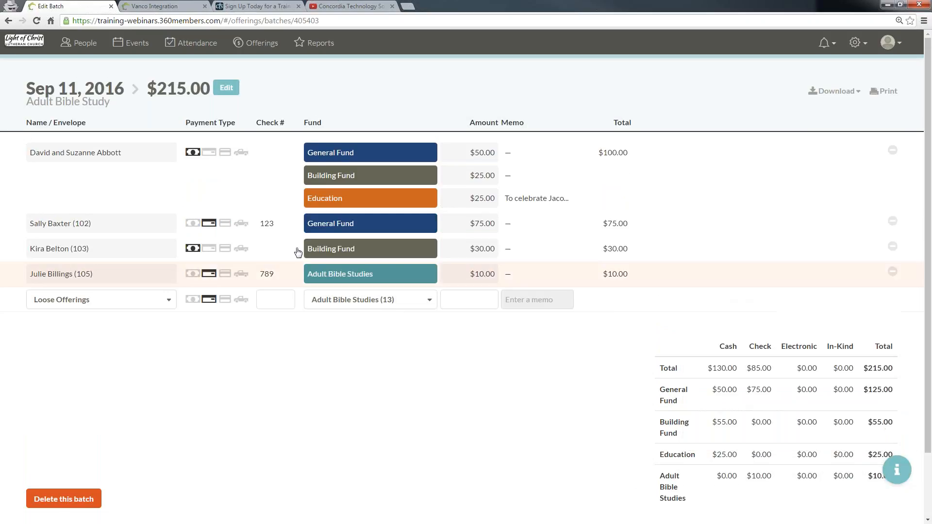
Step: Try editing and then deleting the Building Fund cash offering, cancelling both without changes
{"action": "left_click", "coordinate": [671, 254]}
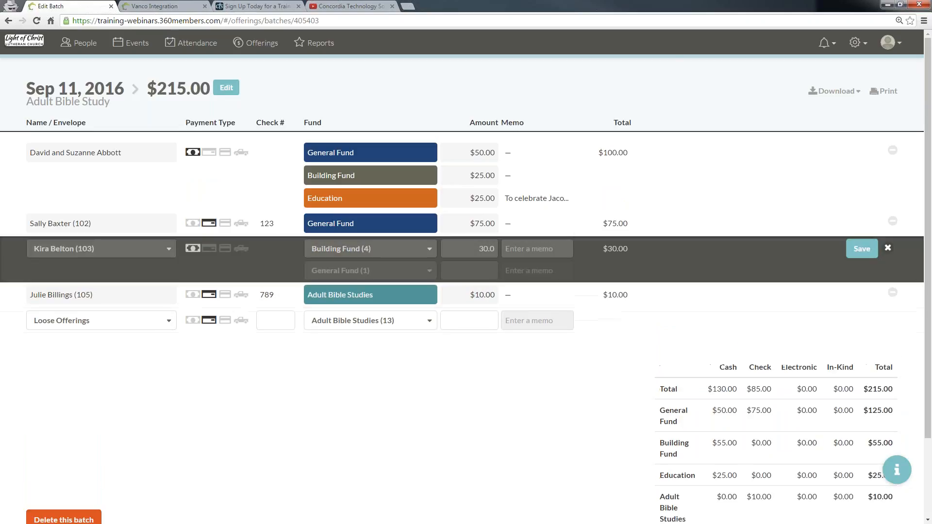
{"action": "left_click", "coordinate": [160, 254]}
{"action": "left_click", "coordinate": [230, 265]}
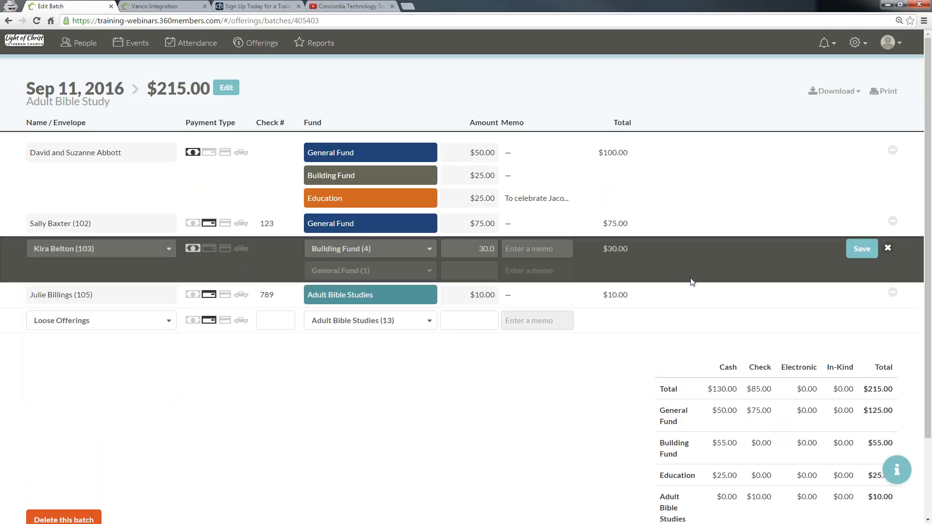
{"action": "left_click", "coordinate": [888, 249]}
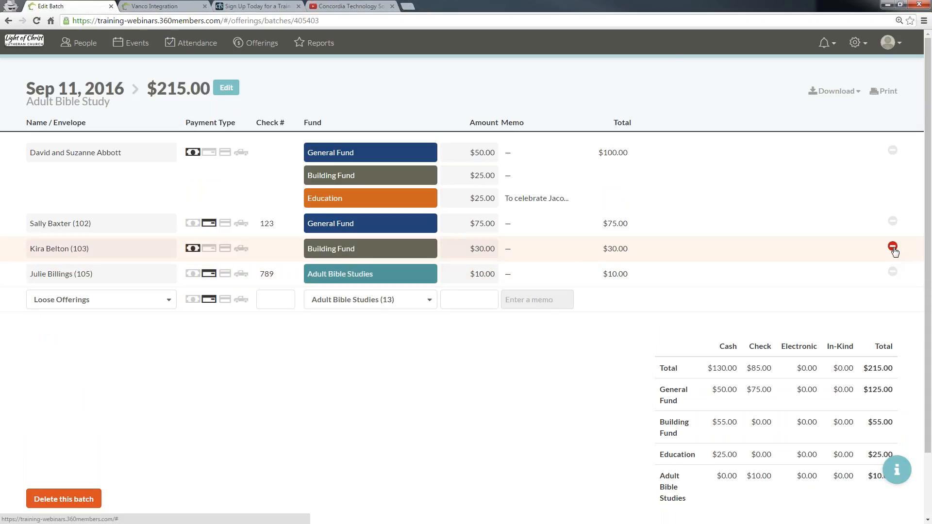
{"action": "left_click", "coordinate": [894, 249]}
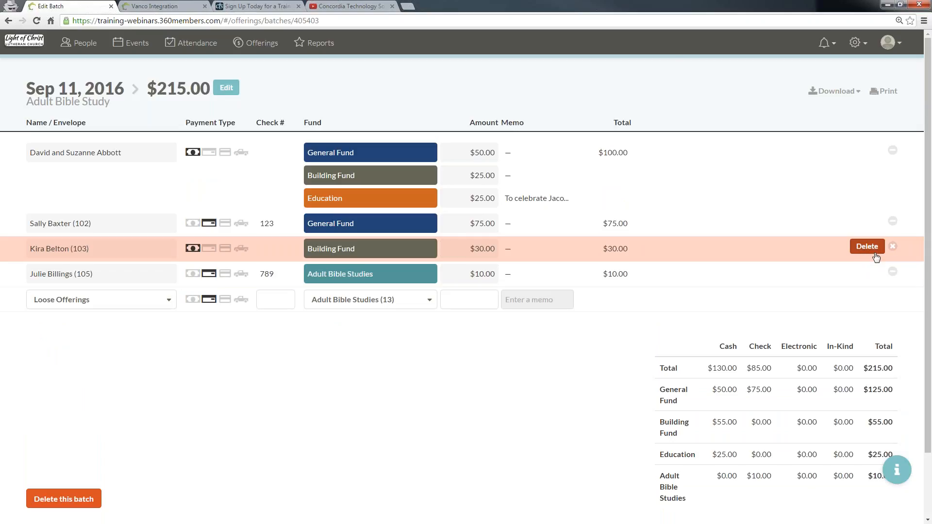
{"action": "left_click", "coordinate": [894, 250]}
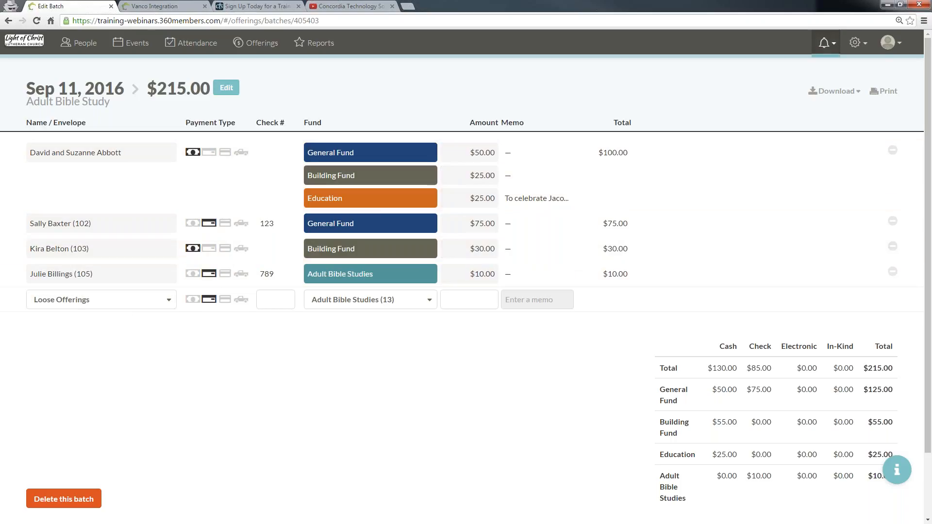
Step: Open the Roles settings and add a new role named Offering Entry Clerk
{"action": "left_click", "coordinate": [855, 43]}
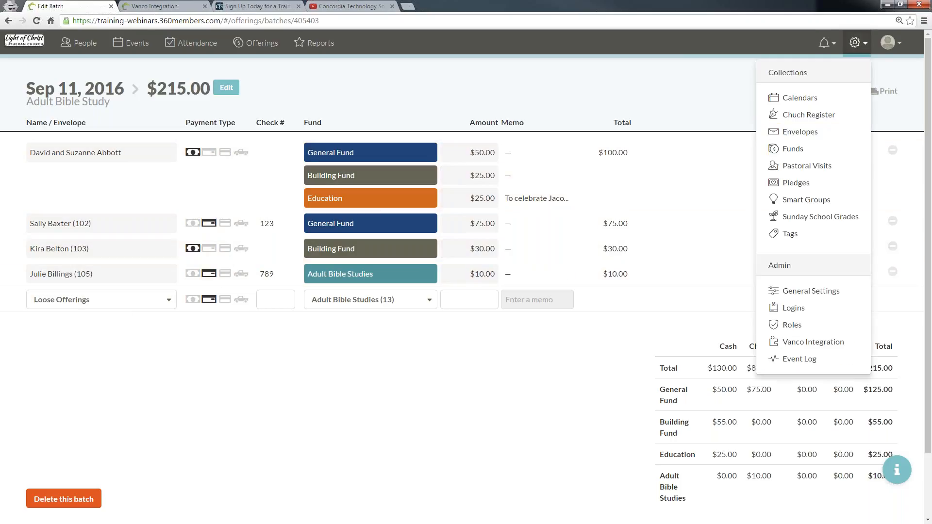
{"action": "left_click", "coordinate": [789, 328]}
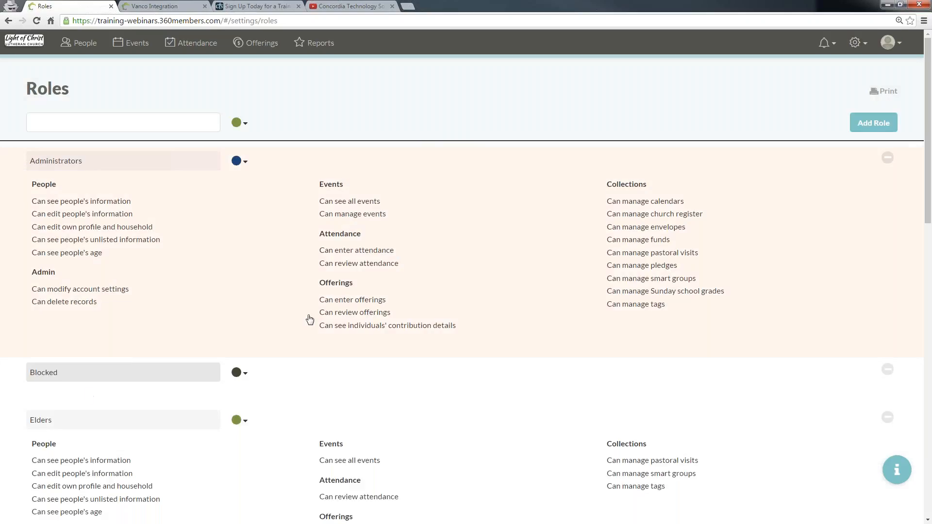
{"action": "scroll", "coordinate": [331, 324], "scroll_direction": "down", "scroll_amount": 6}
{"action": "scroll", "coordinate": [351, 323], "scroll_direction": "up", "scroll_amount": 6}
{"action": "left_click", "coordinate": [167, 124]}
{"action": "type", "text": "Offering Entry Clerk"}
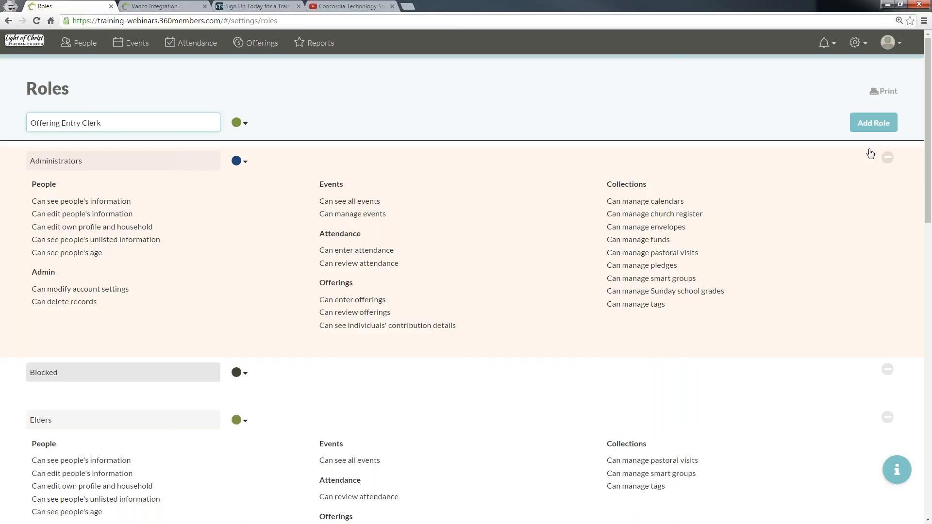
{"action": "left_click", "coordinate": [874, 123]}
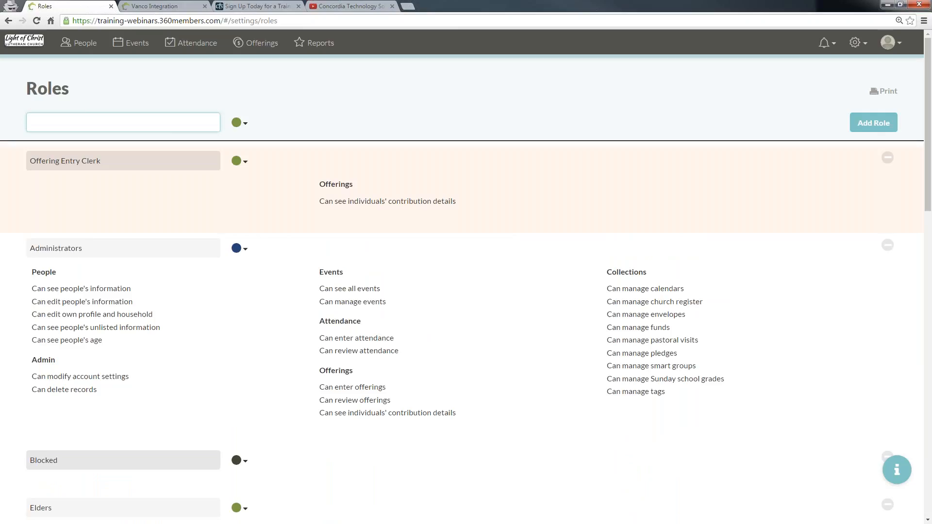
Step: Limit the Offering Entry Clerk role to the Can enter offerings permission and save it
{"action": "left_click", "coordinate": [533, 194]}
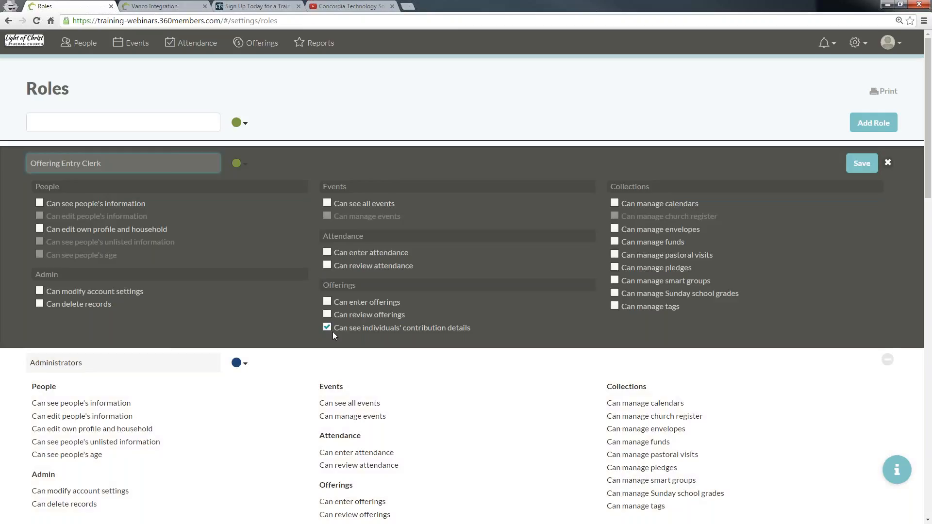
{"action": "left_click", "coordinate": [328, 302]}
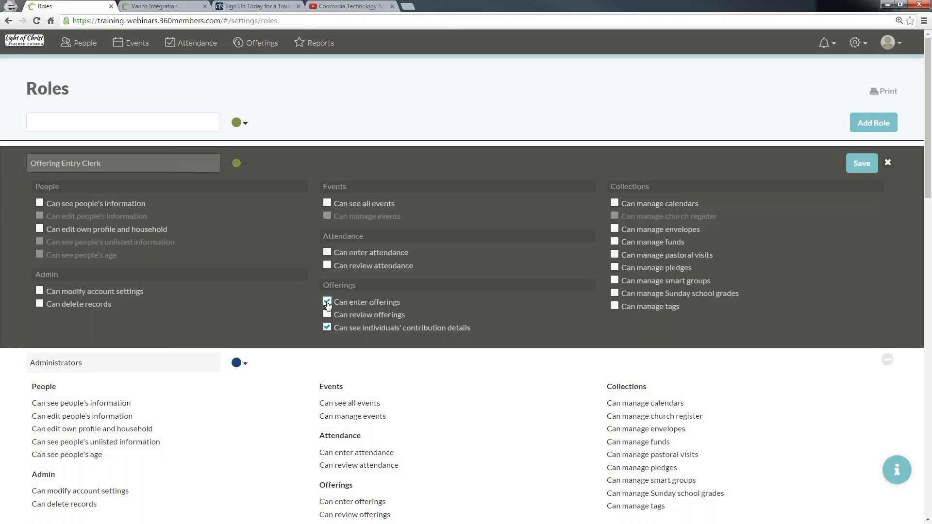
{"action": "left_click", "coordinate": [327, 328]}
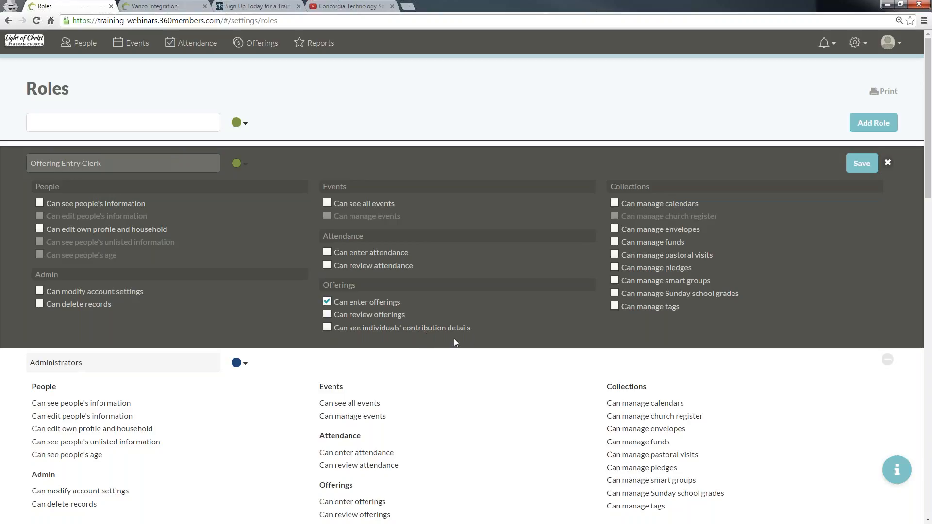
{"action": "left_click", "coordinate": [862, 163]}
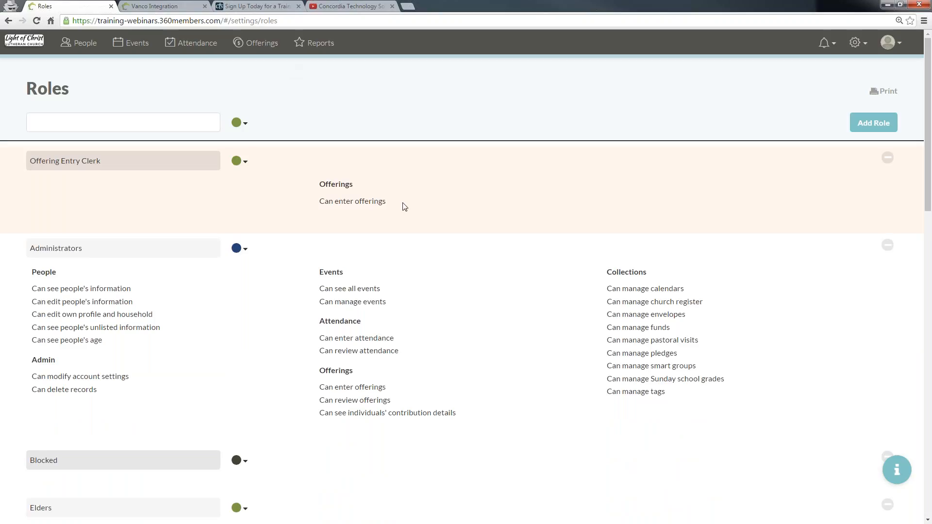
Step: Browse the offerings timeline to a summer date range, open a Jul 31, 2016 batch, and go back
{"action": "left_click", "coordinate": [252, 42]}
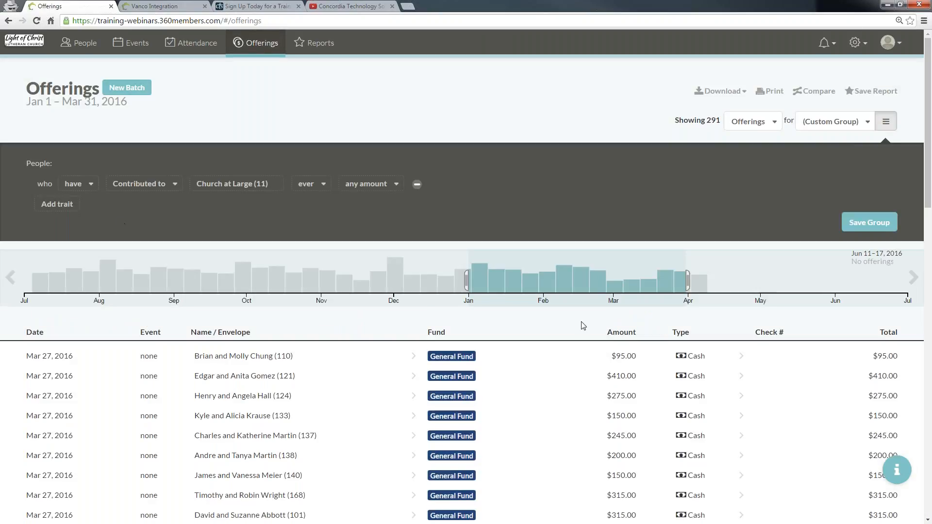
{"action": "scroll", "coordinate": [174, 354], "scroll_direction": "down", "scroll_amount": 5}
{"action": "scroll", "coordinate": [174, 352], "scroll_direction": "up", "scroll_amount": 5}
{"action": "left_click", "coordinate": [886, 122]}
{"action": "left_click", "coordinate": [913, 179]}
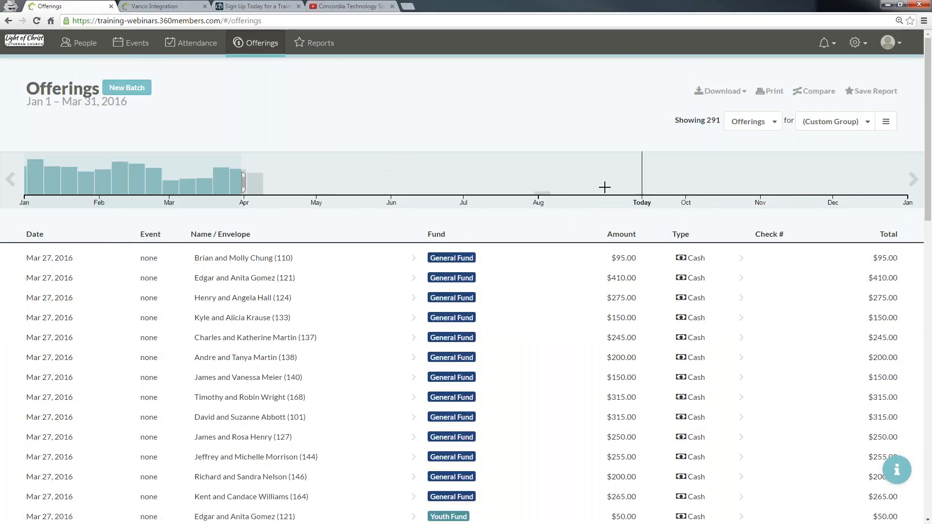
{"action": "left_click_drag", "start_coordinate": [575, 184], "coordinate": [510, 184]}
{"action": "left_click", "coordinate": [511, 258]}
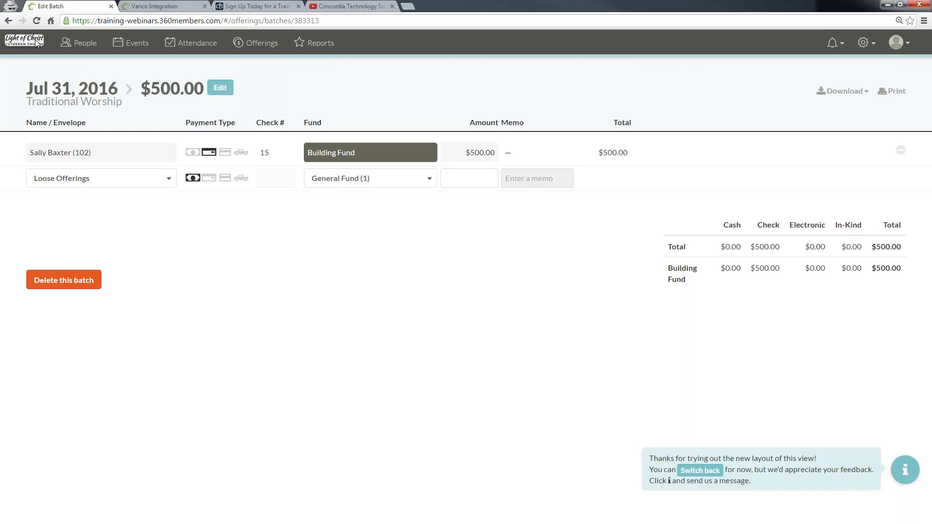
{"action": "left_click", "coordinate": [8, 20]}
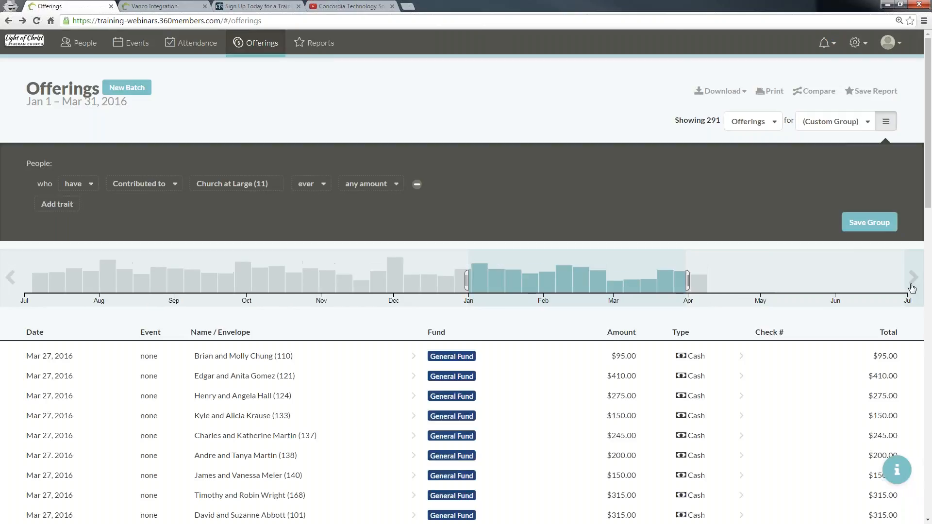
Step: Select a September range on the offerings timeline and open the Sep 11, 2016 Adult Bible Study batch
{"action": "left_click", "coordinate": [913, 288]}
{"action": "left_click_drag", "start_coordinate": [746, 270], "coordinate": [622, 270]}
{"action": "left_click", "coordinate": [104, 386]}
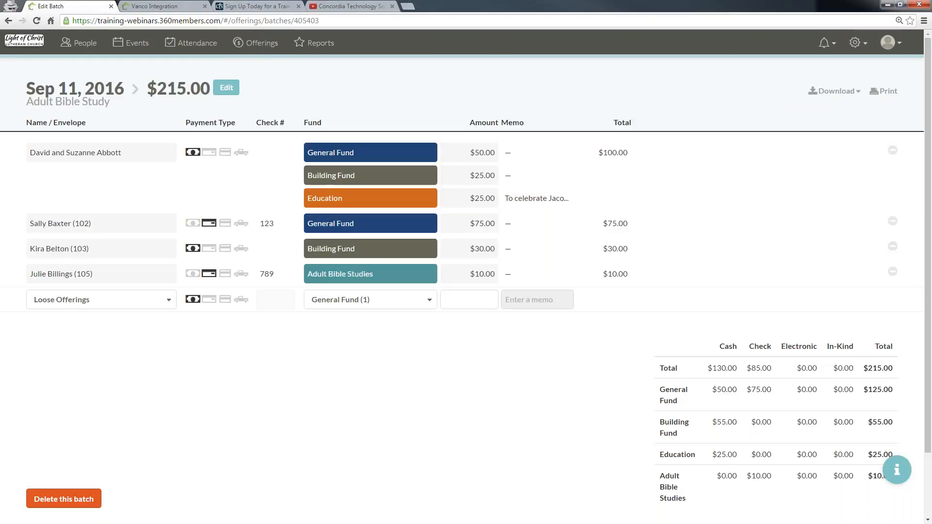
Step: Choose a giver from the name list for the new offering row in the batch
{"action": "left_click", "coordinate": [104, 300]}
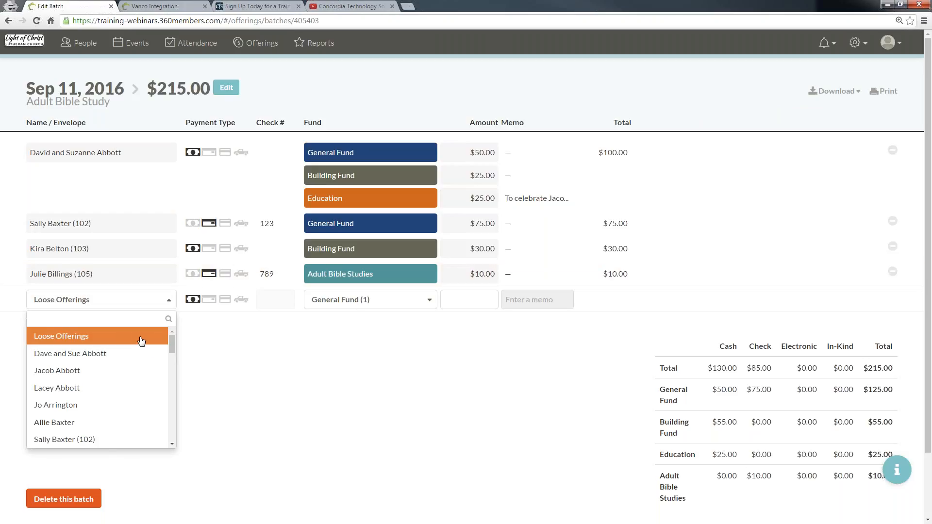
{"action": "left_click_drag", "start_coordinate": [172, 347], "coordinate": [175, 371]}
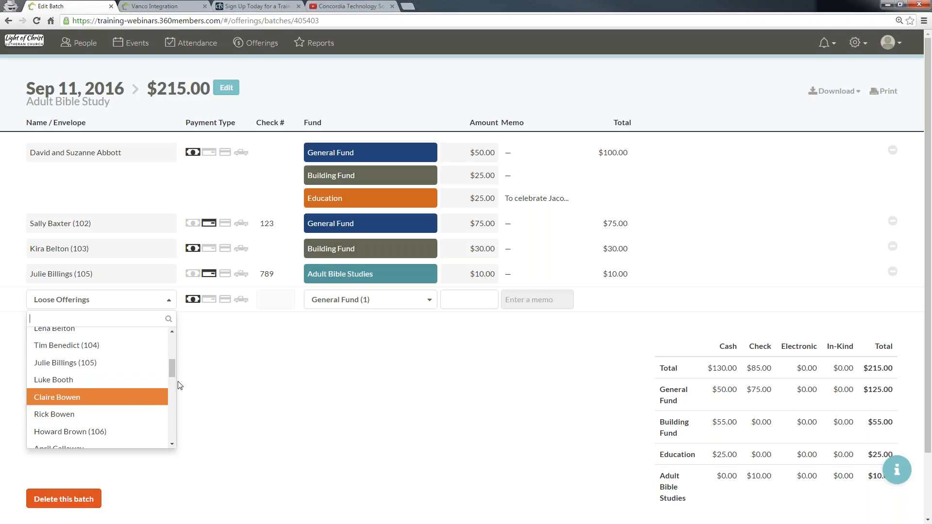
{"action": "left_click_drag", "start_coordinate": [173, 412], "coordinate": [175, 423]}
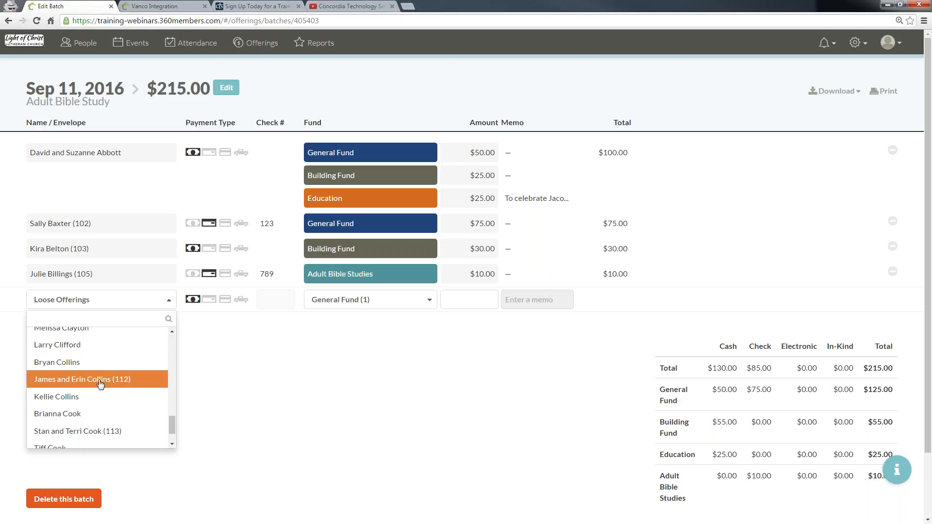
{"action": "key", "text": "Up"}
{"action": "key", "text": "Up"}
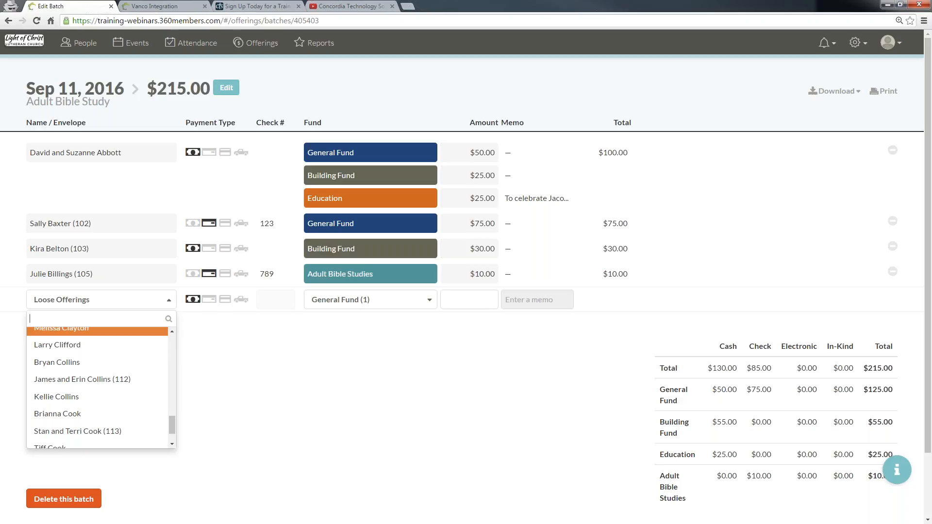
{"action": "key", "text": "Return"}
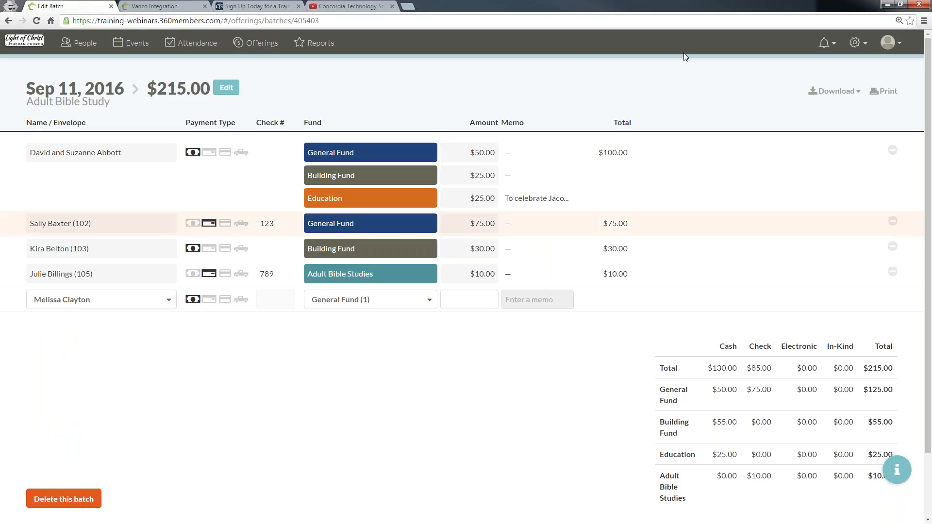
Step: Open the Envelopes collection and review the givers' envelope numbers and joint-contribution settings
{"action": "left_click", "coordinate": [856, 43]}
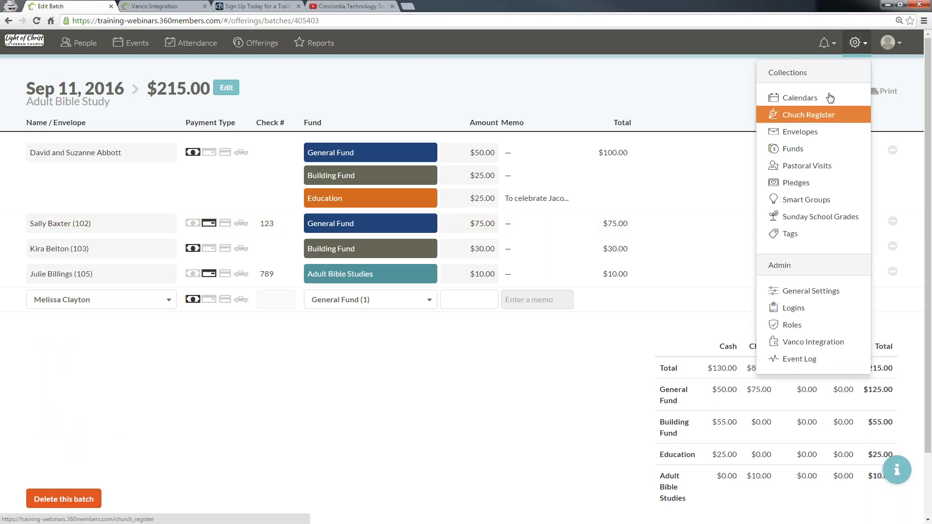
{"action": "left_click", "coordinate": [821, 134]}
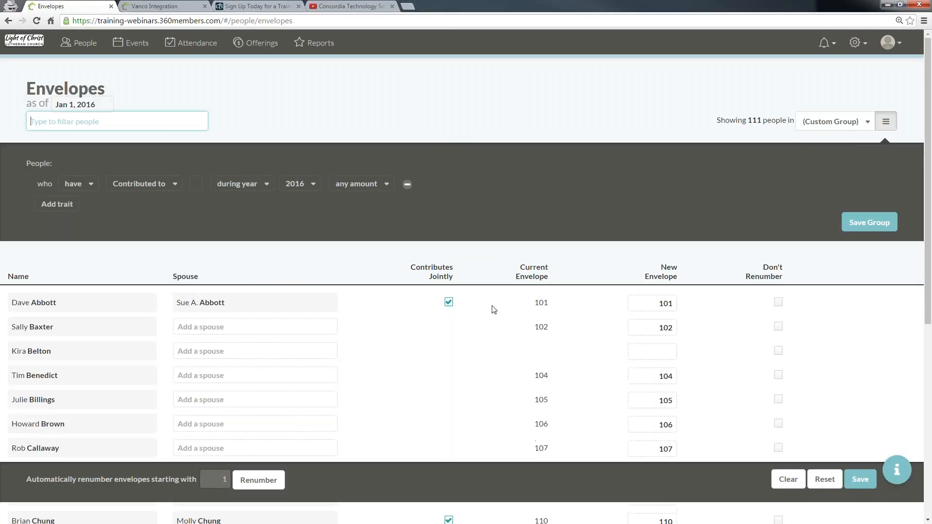
{"action": "left_click", "coordinate": [886, 121]}
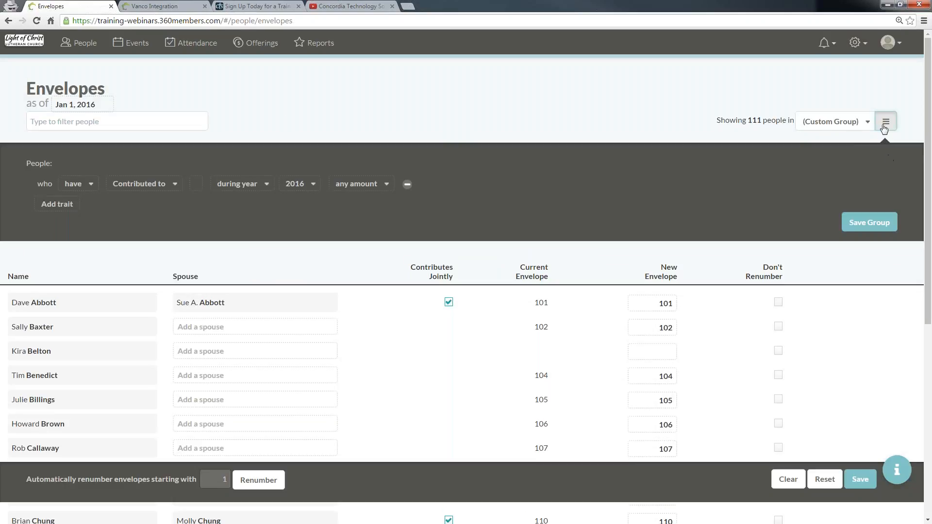
{"action": "scroll", "coordinate": [313, 338], "scroll_direction": "down", "scroll_amount": 2}
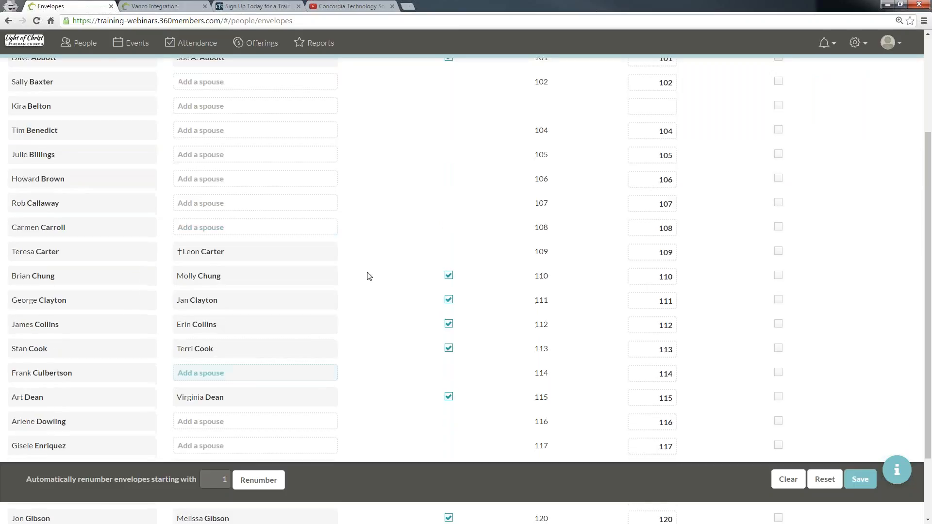
{"action": "scroll", "coordinate": [184, 350], "scroll_direction": "up", "scroll_amount": 2}
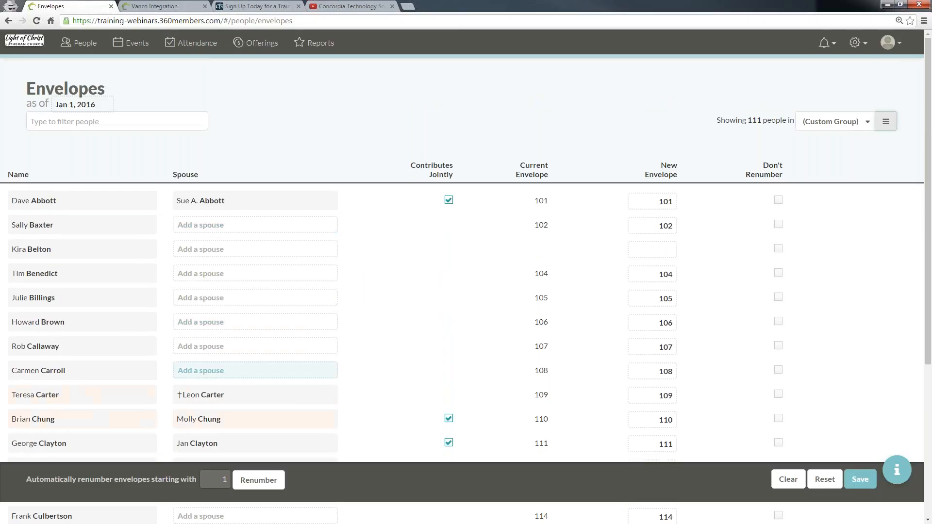
{"action": "left_click", "coordinate": [449, 201]}
{"action": "left_click", "coordinate": [448, 202]}
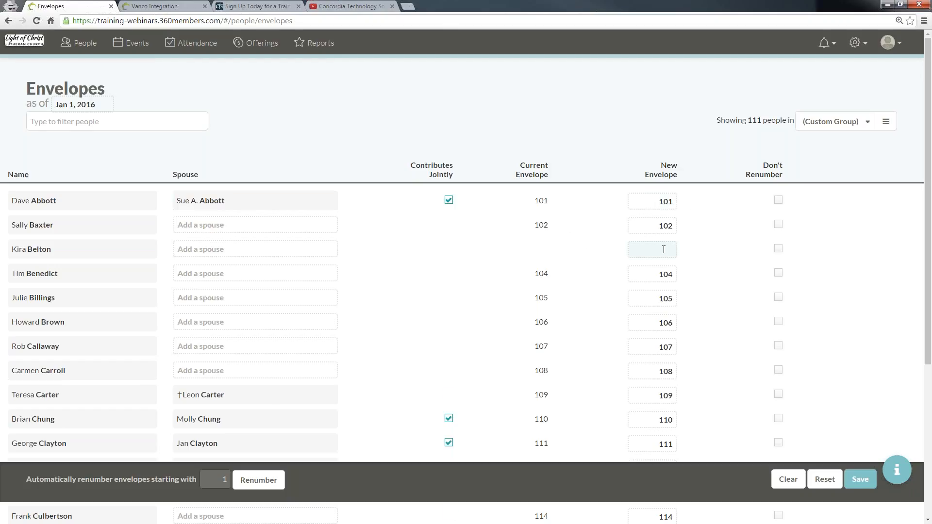
{"action": "scroll", "coordinate": [663, 249], "scroll_direction": "down", "scroll_amount": 10}
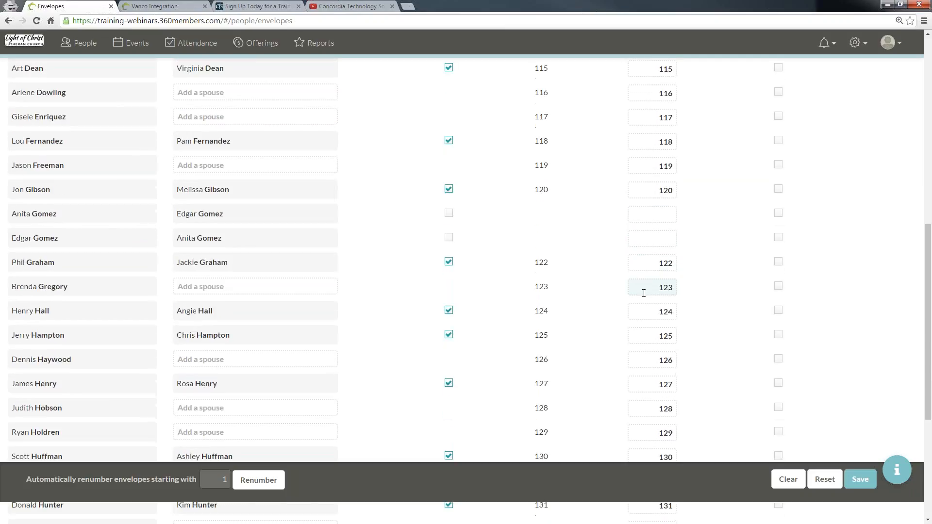
{"action": "scroll", "coordinate": [680, 294], "scroll_direction": "up", "scroll_amount": 12}
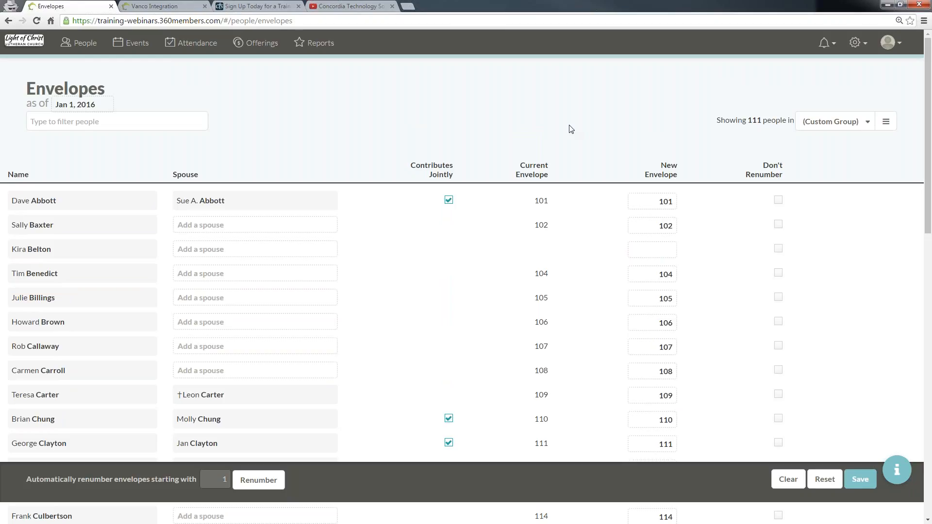
Step: Open the Pledges collection and start a new pledge for a chosen giver with an amount of 25
{"action": "left_click", "coordinate": [858, 42]}
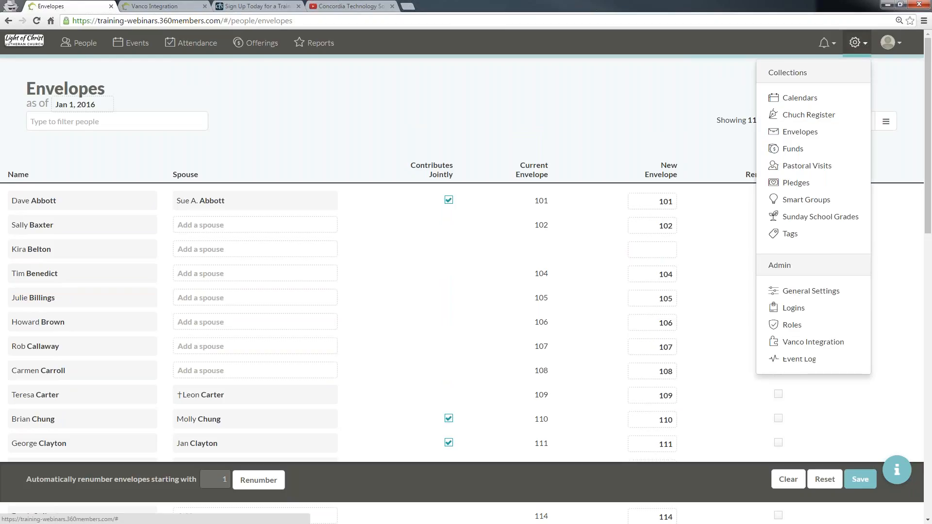
{"action": "left_click", "coordinate": [831, 183]}
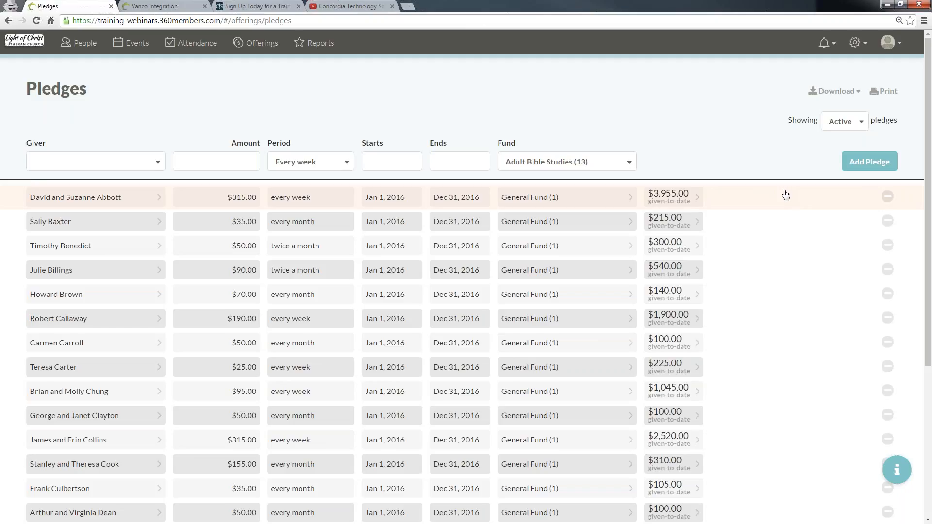
{"action": "left_click", "coordinate": [91, 163]}
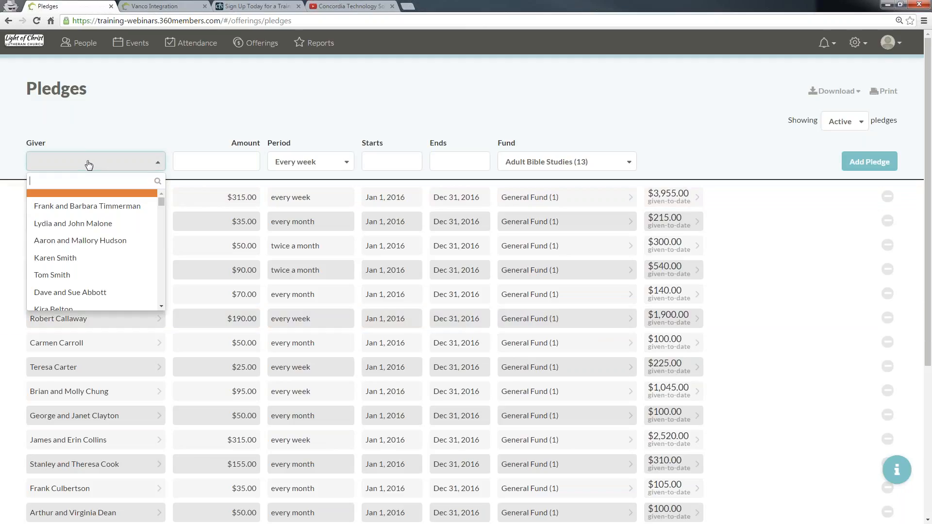
{"action": "left_click", "coordinate": [99, 208]}
{"action": "left_click", "coordinate": [198, 161]}
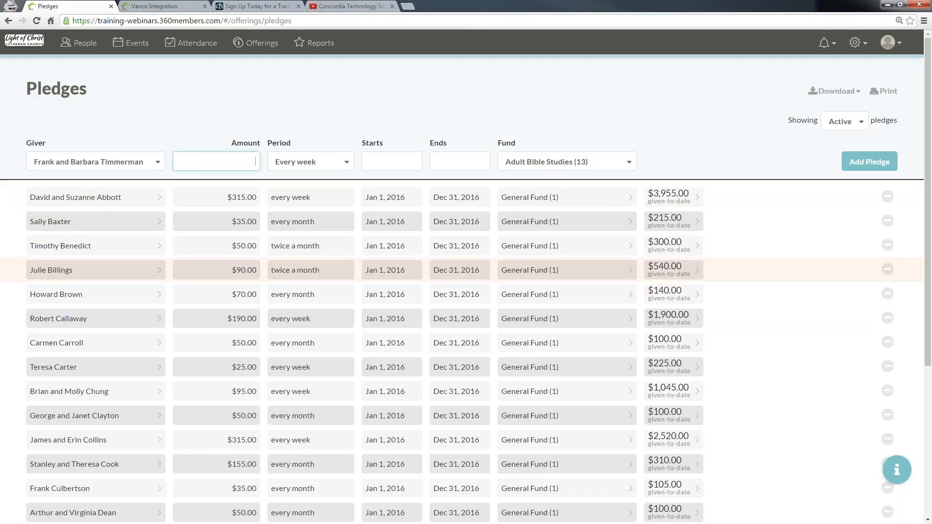
{"action": "type", "text": "25"}
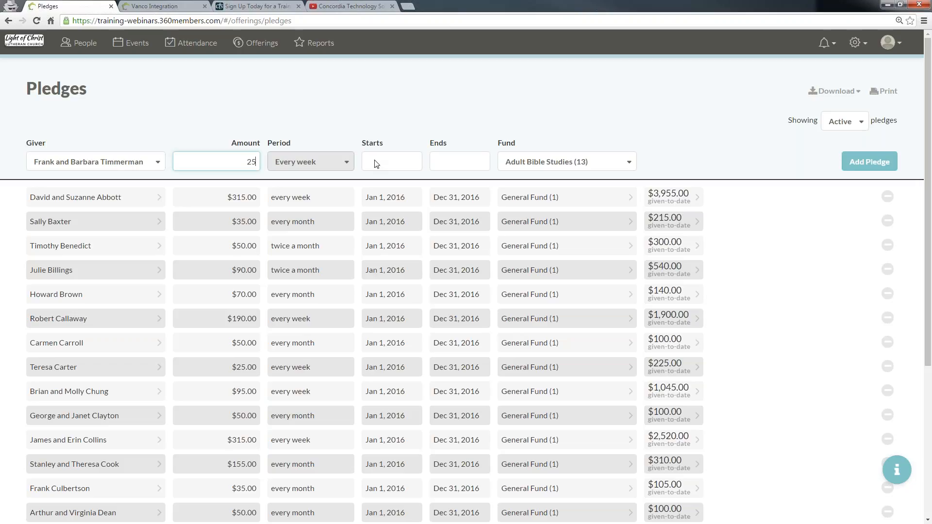
Step: Set the pledge to run from Sep 1, 2016 to Dec 31, 2016 for the General Fund, and add it
{"action": "left_click", "coordinate": [376, 164]}
{"action": "left_click", "coordinate": [443, 219]}
{"action": "left_click", "coordinate": [459, 162]}
{"action": "left_click", "coordinate": [548, 184]}
{"action": "left_click", "coordinate": [548, 185]}
{"action": "left_click", "coordinate": [548, 185]}
{"action": "left_click", "coordinate": [548, 287]}
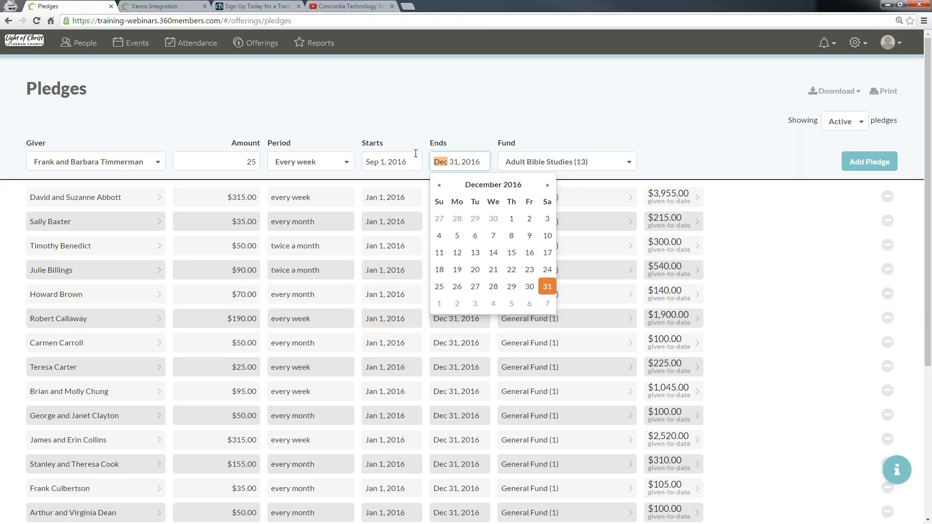
{"action": "left_click", "coordinate": [553, 162]}
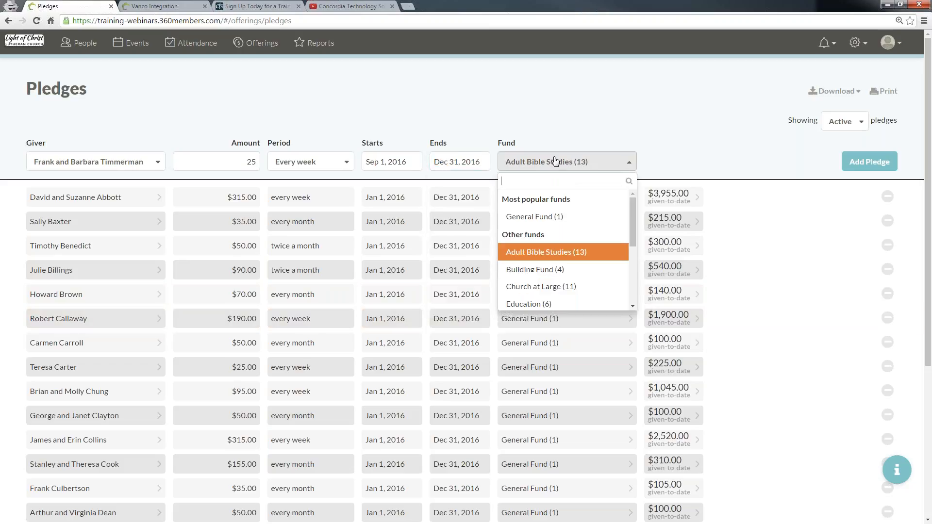
{"action": "left_click", "coordinate": [549, 216]}
{"action": "left_click", "coordinate": [859, 161]}
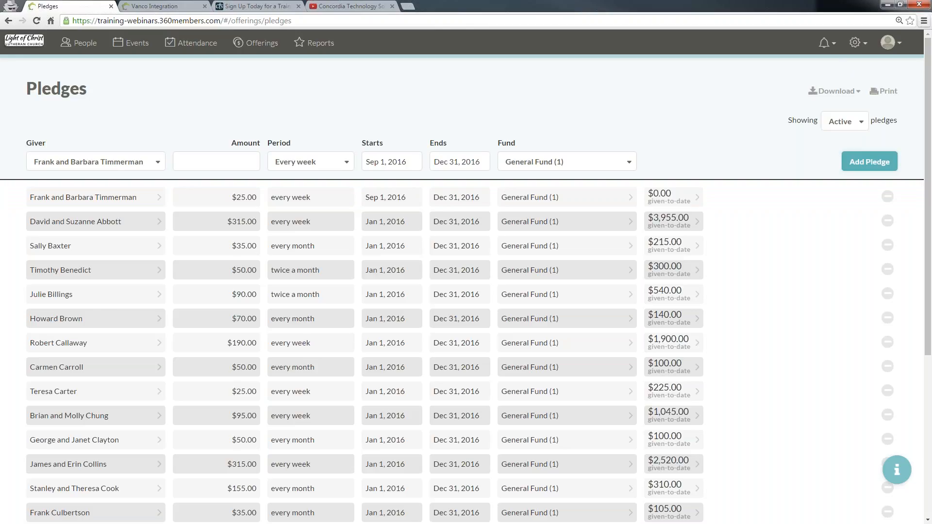
Step: Switch to the other church's browser tab, enlarge the page, and open the Vanco Integration settings
{"action": "left_click", "coordinate": [859, 45]}
{"action": "left_click", "coordinate": [862, 44]}
{"action": "left_click", "coordinate": [861, 44]}
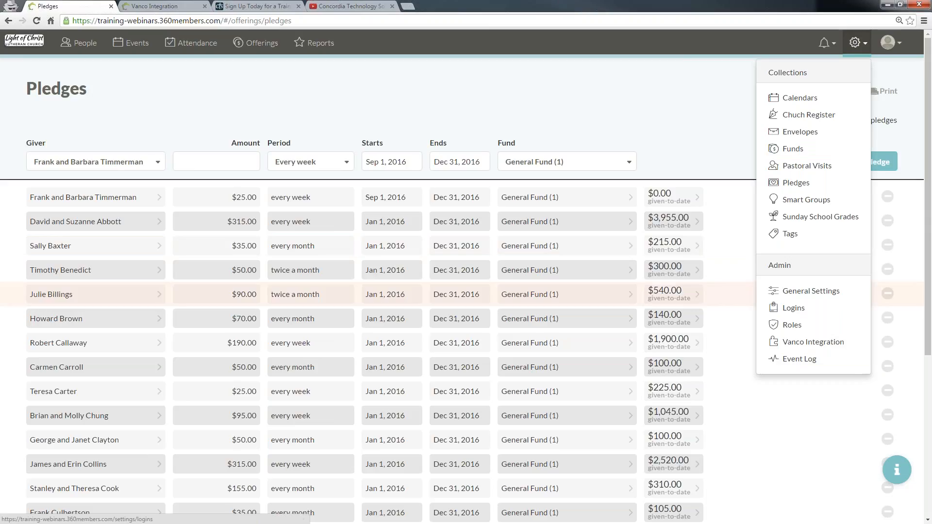
{"action": "left_click", "coordinate": [175, 6]}
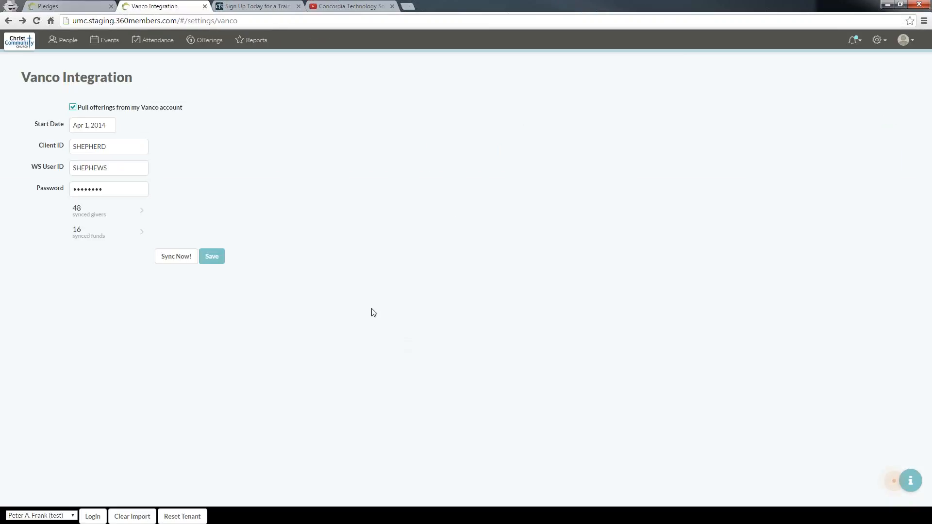
{"action": "left_click", "coordinate": [877, 40]}
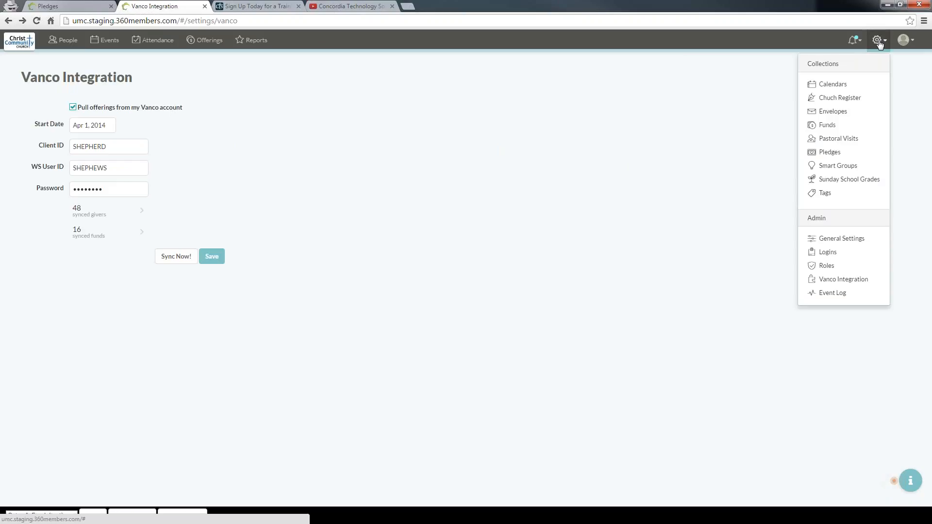
{"action": "left_click", "coordinate": [539, 322]}
{"action": "key", "text": "ctrl+plus"}
{"action": "key", "text": "ctrl+plus"}
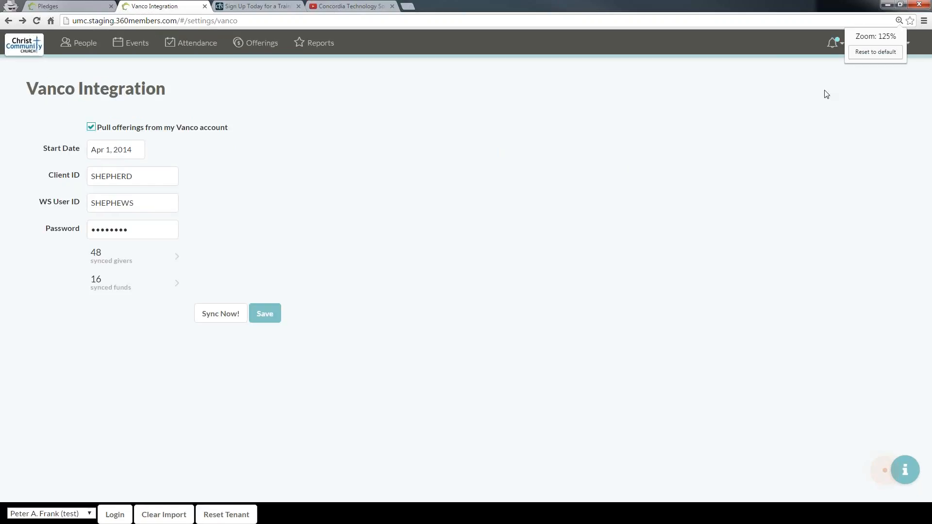
{"action": "left_click", "coordinate": [866, 42]}
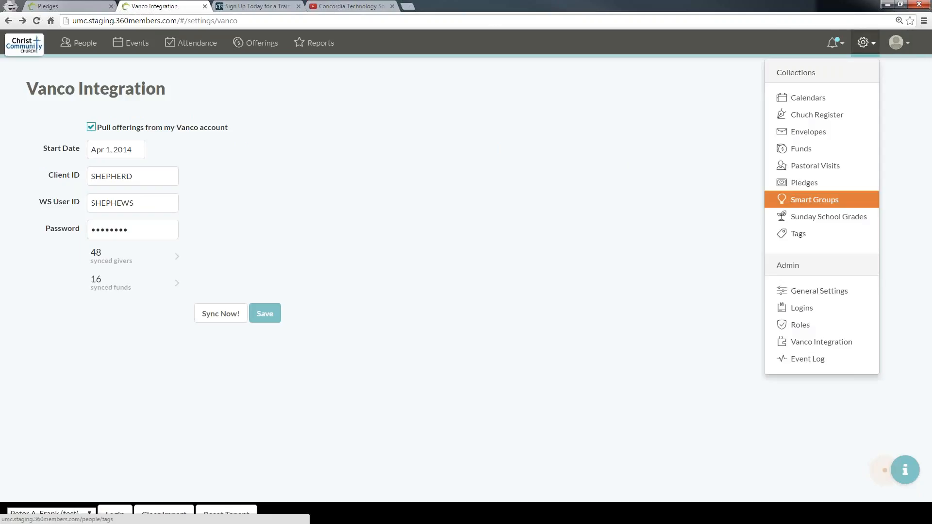
{"action": "left_click", "coordinate": [828, 339]}
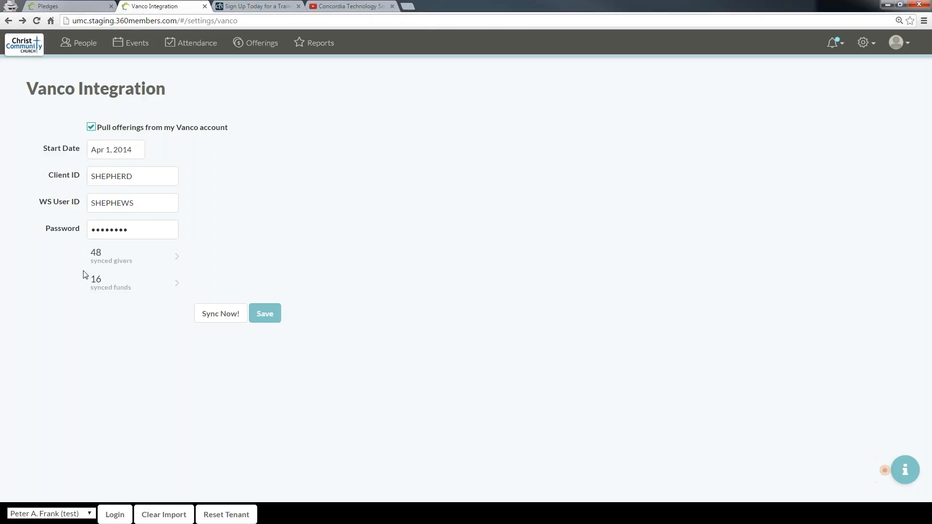
Step: Open the synced givers list and link the first unmatched Vanco giver to a member chosen from the list
{"action": "left_click", "coordinate": [121, 266]}
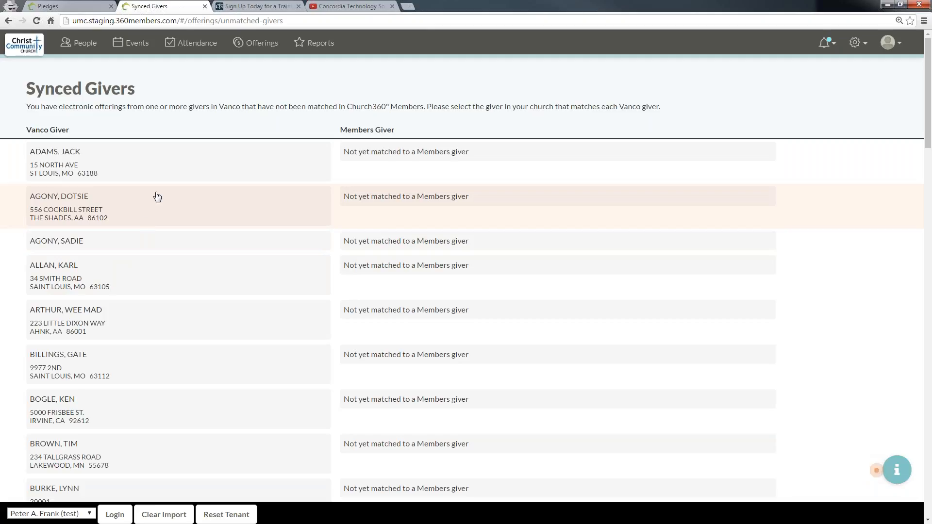
{"action": "left_click", "coordinate": [462, 156]}
{"action": "left_click", "coordinate": [441, 162]}
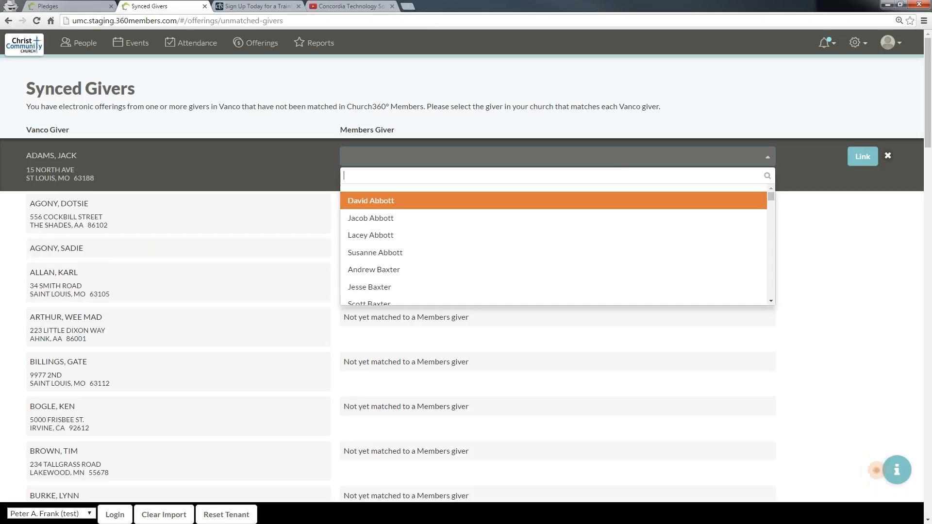
{"action": "scroll", "coordinate": [767, 199], "scroll_direction": "down", "scroll_amount": 10}
{"action": "left_click_drag", "start_coordinate": [766, 196], "coordinate": [764, 191]}
{"action": "type", "text": "ada"}
{"action": "key", "text": "BackSpace"}
{"action": "key", "text": "BackSpace"}
{"action": "key", "text": "BackSpace"}
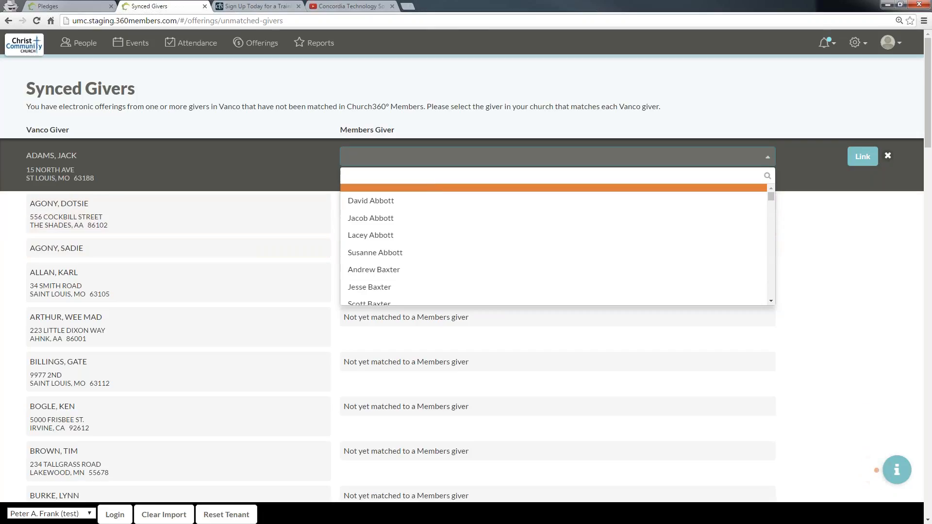
{"action": "scroll", "coordinate": [459, 211], "scroll_direction": "down", "scroll_amount": 2}
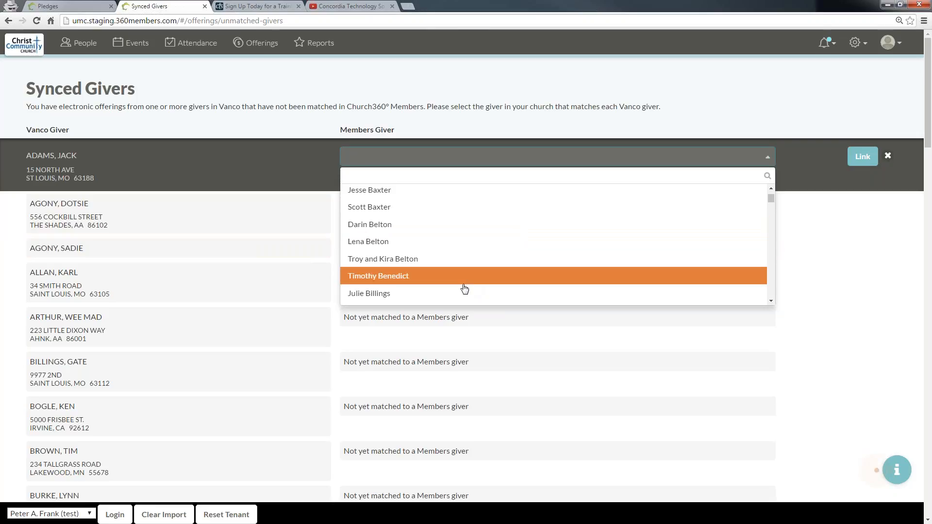
{"action": "left_click", "coordinate": [403, 294]}
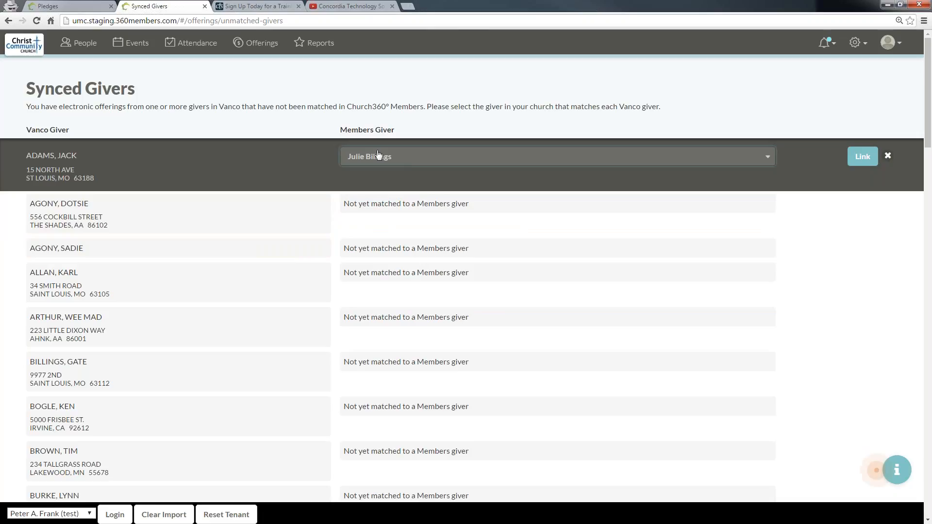
{"action": "left_click", "coordinate": [852, 164]}
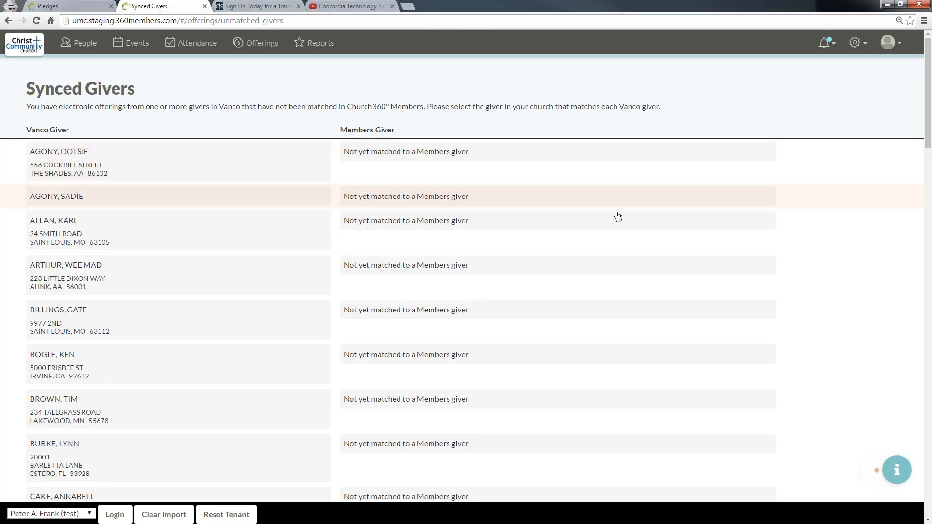
Step: Scroll through the synced givers to review matched and unmatched entries, then go back
{"action": "scroll", "coordinate": [617, 214], "scroll_direction": "down", "scroll_amount": 20}
{"action": "scroll", "coordinate": [585, 332], "scroll_direction": "down", "scroll_amount": 3}
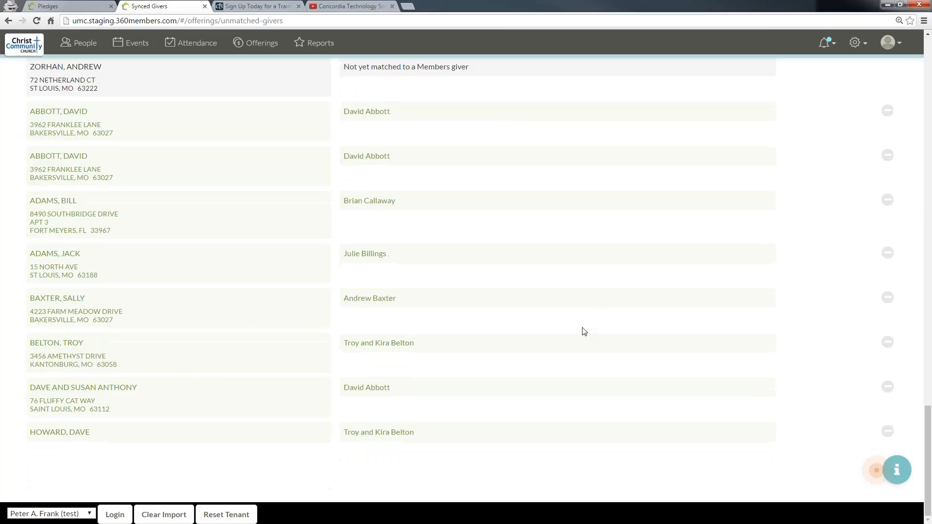
{"action": "scroll", "coordinate": [511, 441], "scroll_direction": "up", "scroll_amount": 20}
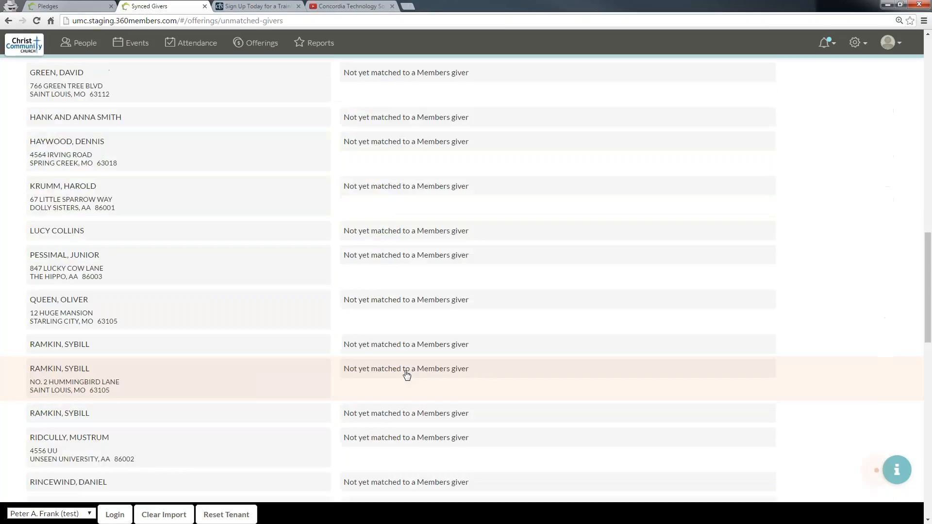
{"action": "left_click", "coordinate": [7, 21]}
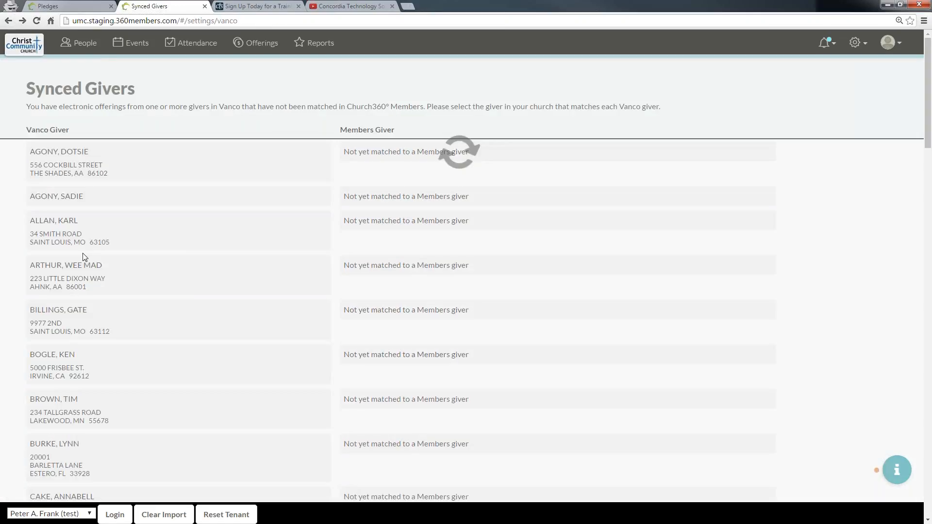
Step: Open the synced funds and link the Vanco General Fund to the Members General Fund
{"action": "left_click", "coordinate": [115, 286]}
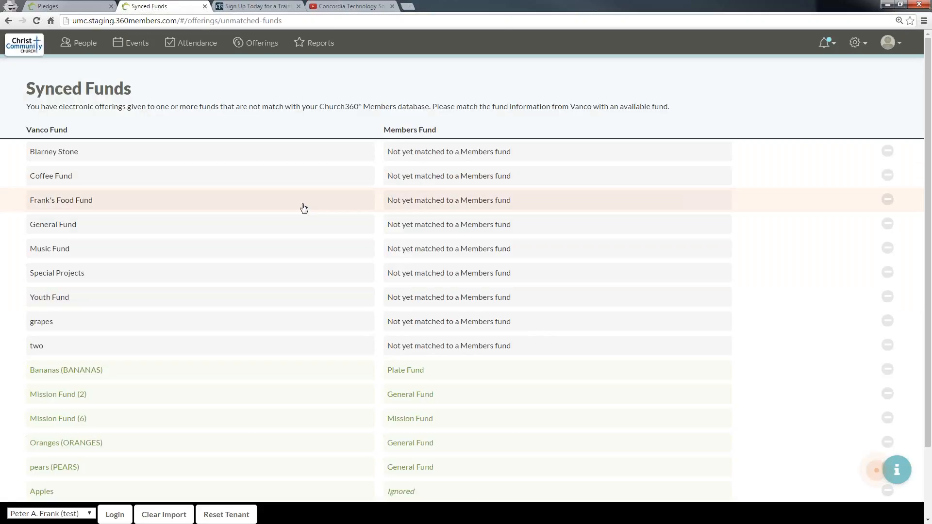
{"action": "left_click", "coordinate": [475, 232]}
{"action": "left_click", "coordinate": [475, 230]}
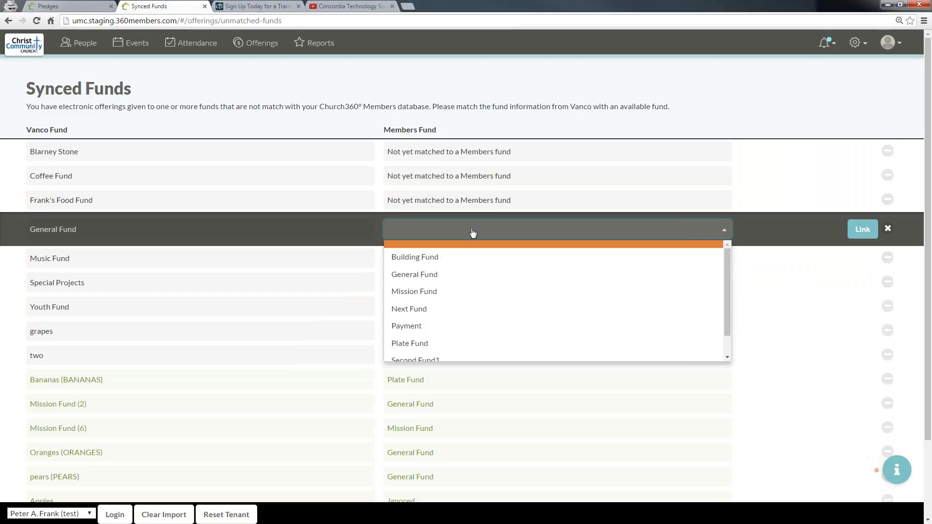
{"action": "left_click", "coordinate": [461, 272]}
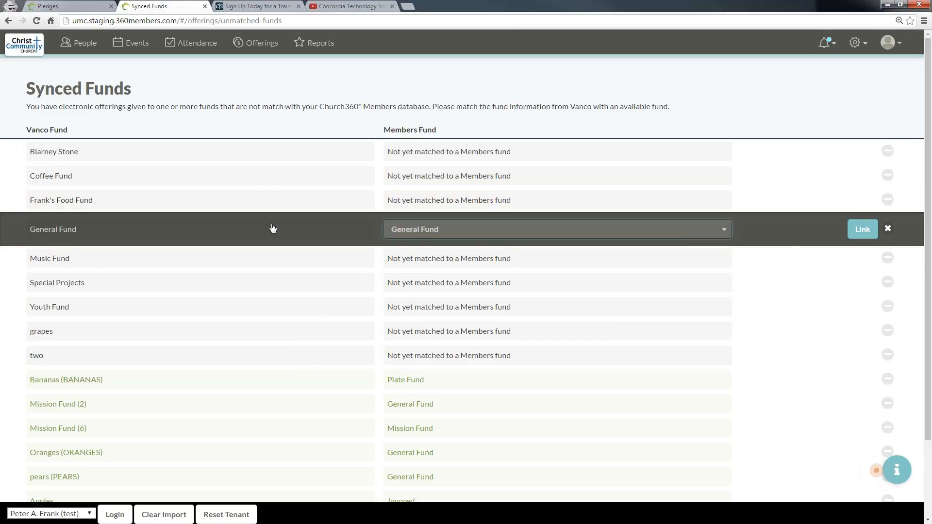
{"action": "left_click", "coordinate": [861, 230]}
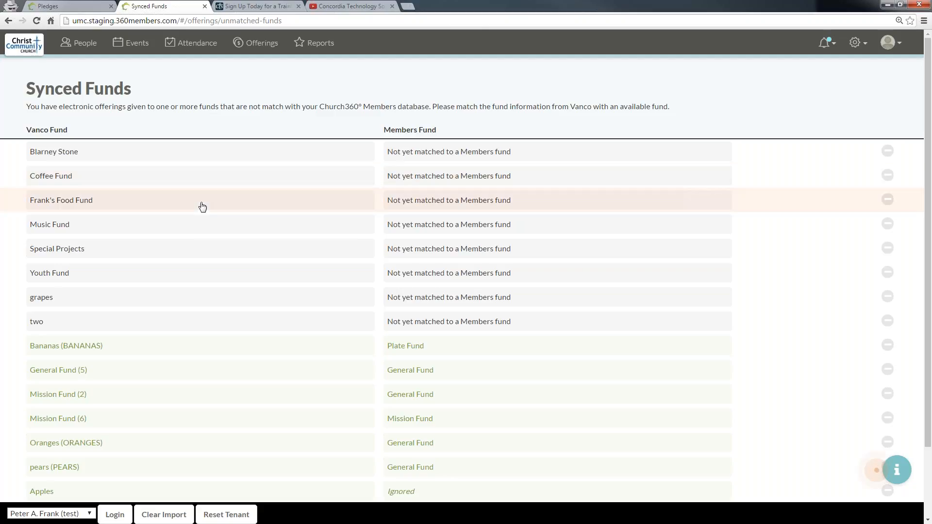
Step: Return to the first church's tab, open Offerings, and show offerings for Everyone
{"action": "left_click", "coordinate": [94, 6]}
{"action": "left_click", "coordinate": [256, 42]}
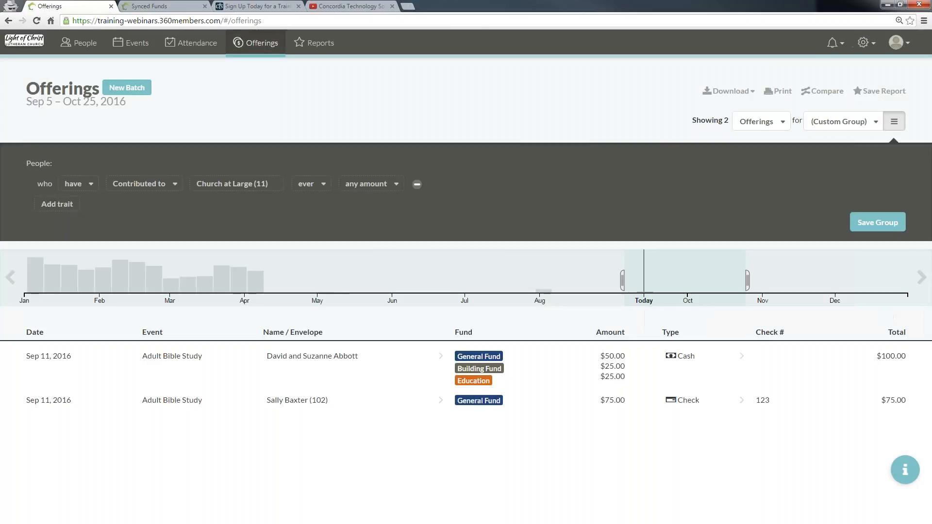
{"action": "left_click", "coordinate": [869, 124]}
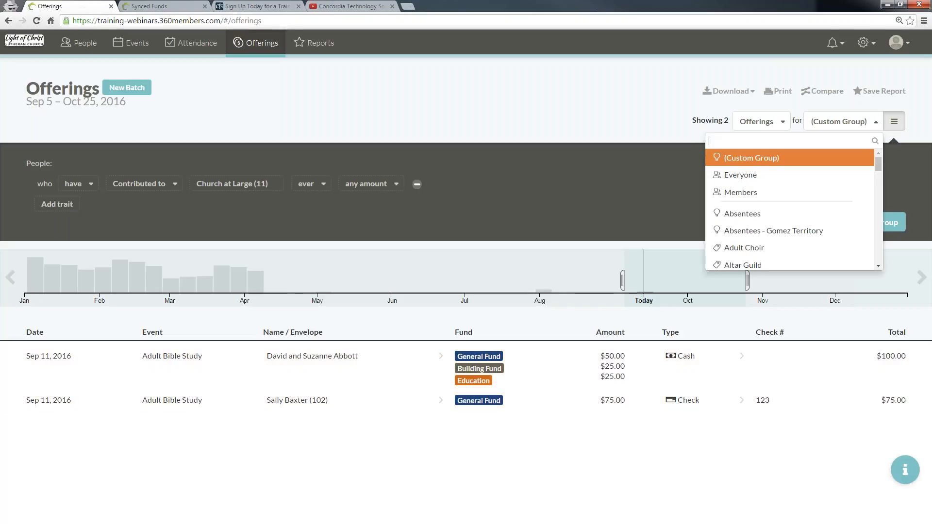
{"action": "left_click", "coordinate": [745, 176]}
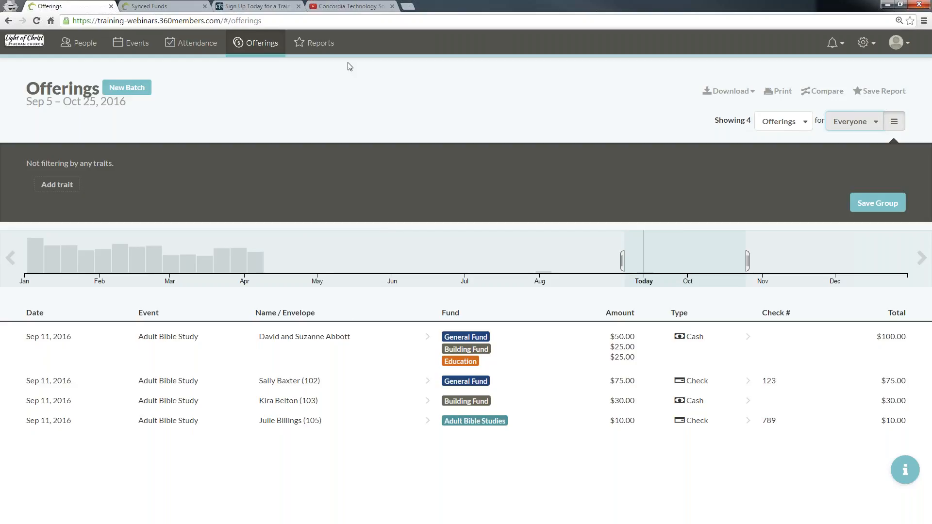
Step: Start a new report based on the Offerings view and return to the offerings timeline
{"action": "left_click", "coordinate": [320, 45]}
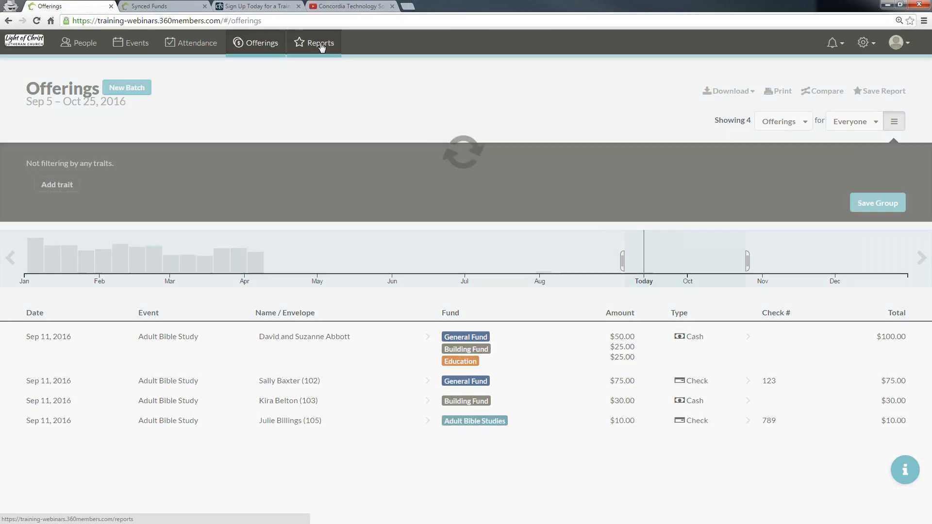
{"action": "left_click", "coordinate": [105, 88]}
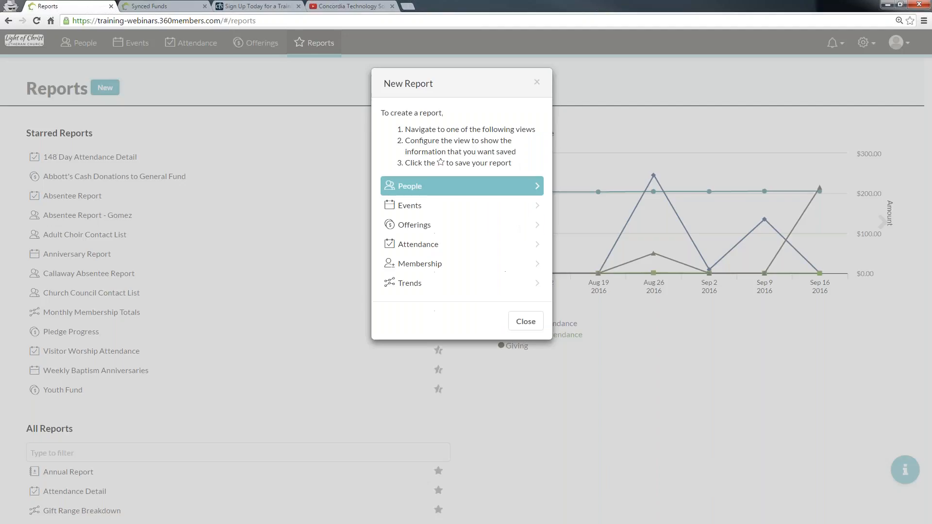
{"action": "left_click", "coordinate": [442, 229]}
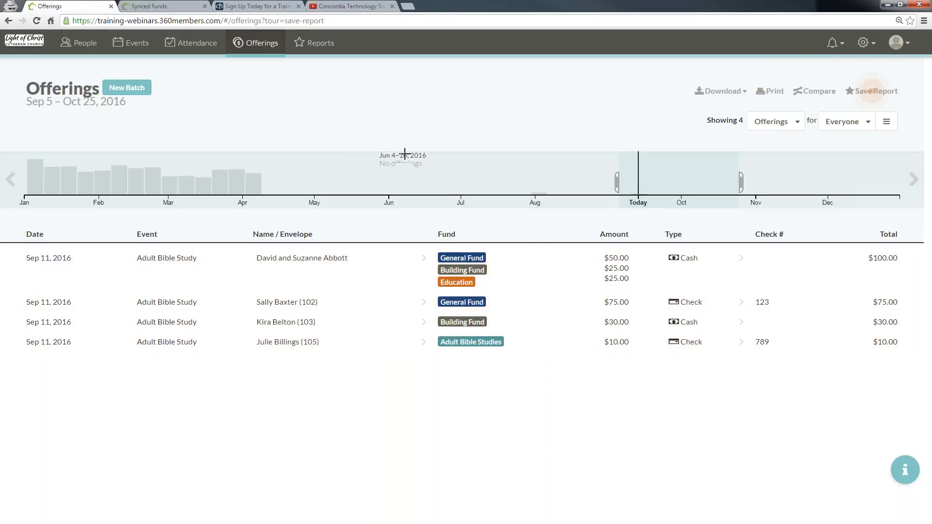
{"action": "left_click", "coordinate": [248, 43]}
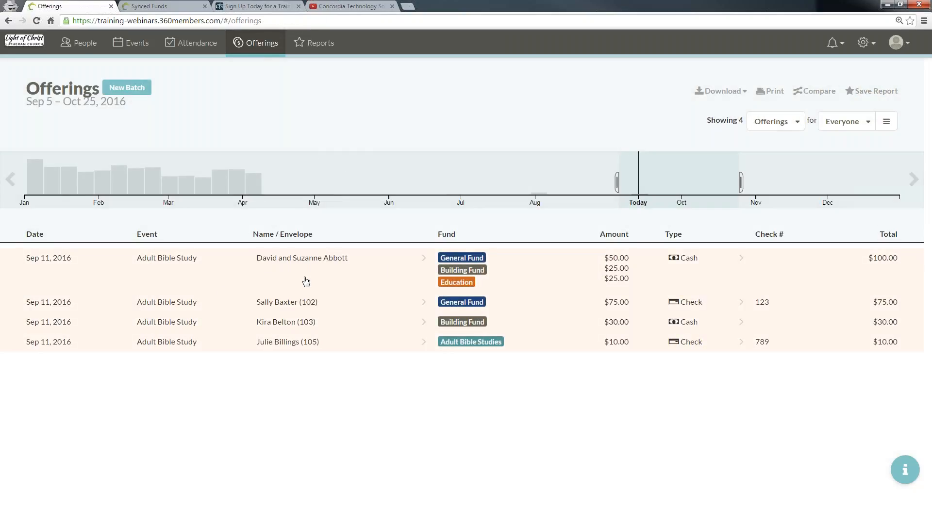
{"action": "left_click", "coordinate": [11, 180]}
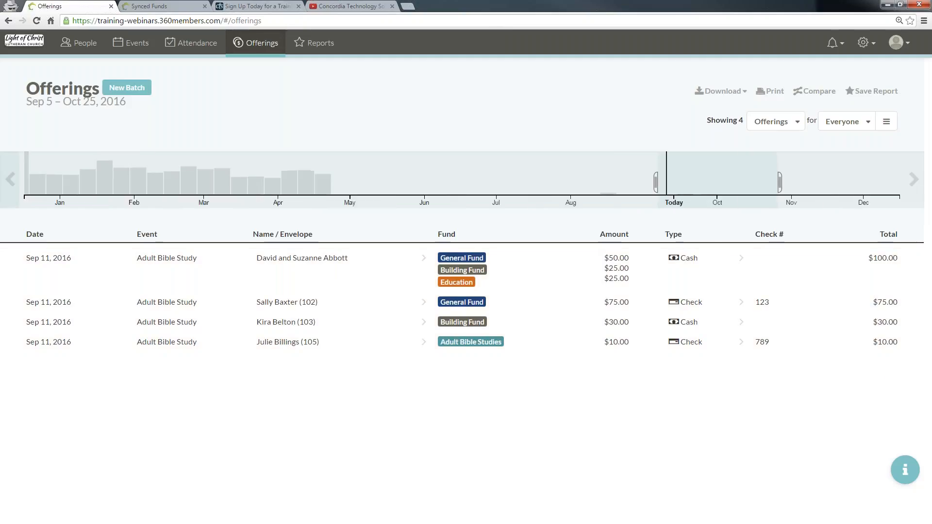
Step: Adjust the offerings timeline's date range to Jan 16 – Apr 24, 2016
{"action": "left_click", "coordinate": [258, 182]}
{"action": "left_click_drag", "start_coordinate": [565, 175], "coordinate": [618, 181]}
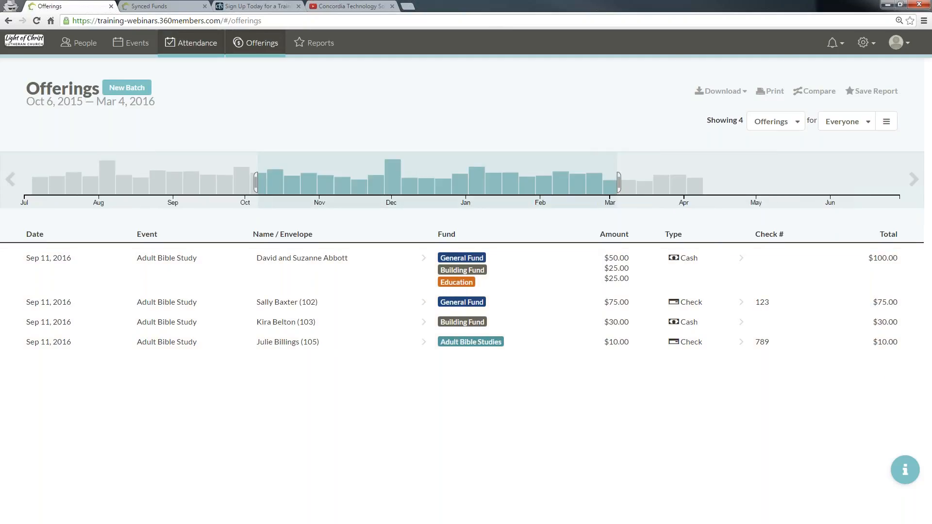
{"action": "left_click_drag", "start_coordinate": [741, 180], "coordinate": [501, 180]}
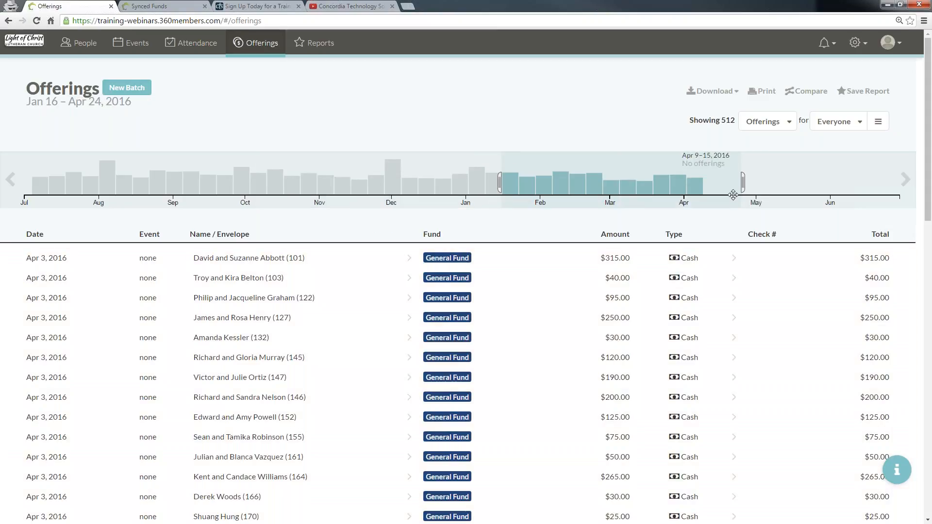
Step: Switch the offerings view to Summaries by Fund and then to Summaries by Giver
{"action": "left_click", "coordinate": [767, 122]}
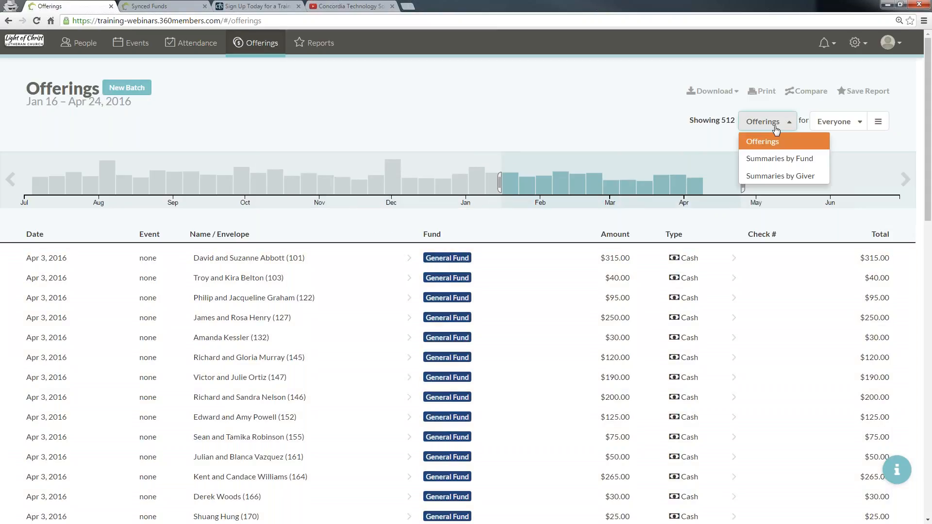
{"action": "left_click", "coordinate": [766, 158]}
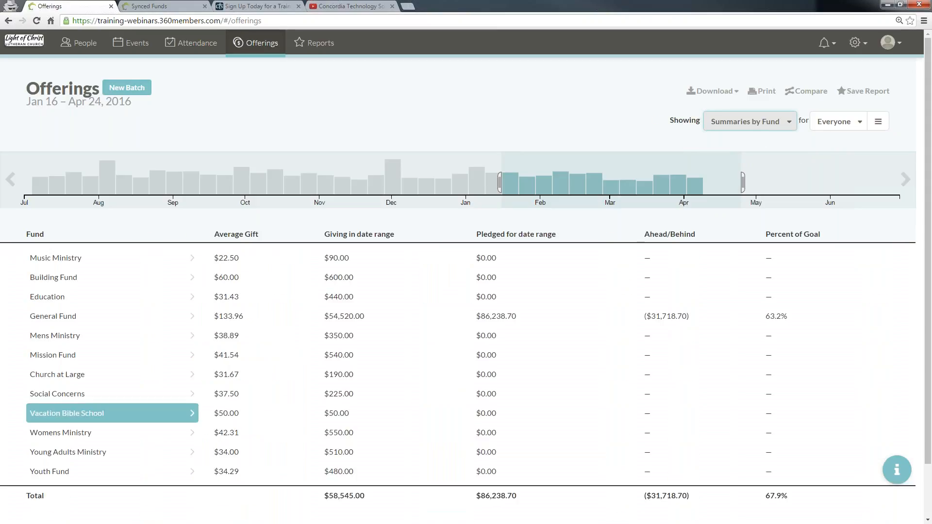
{"action": "left_click", "coordinate": [777, 122]}
{"action": "left_click", "coordinate": [765, 176]}
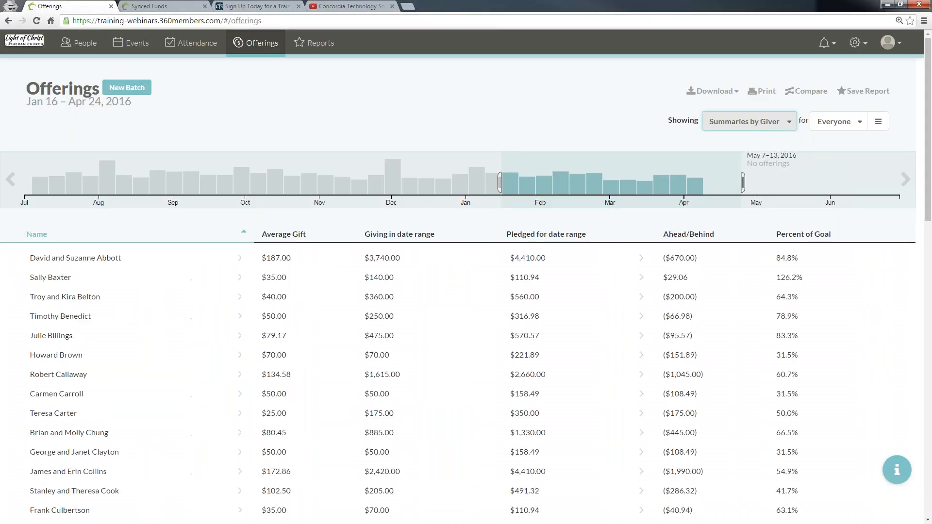
Step: Filter the giver summaries to the first giver couple in the list
{"action": "scroll", "coordinate": [378, 359], "scroll_direction": "down", "scroll_amount": 9}
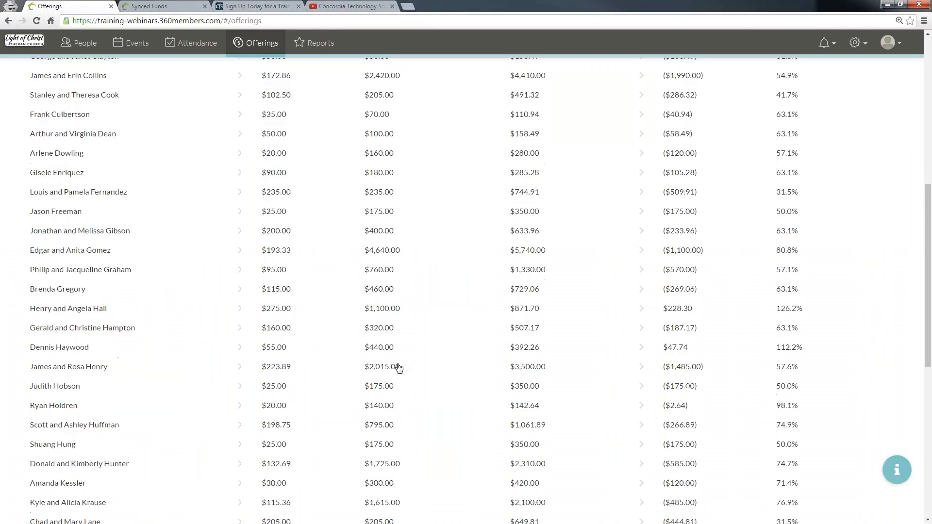
{"action": "scroll", "coordinate": [398, 366], "scroll_direction": "up", "scroll_amount": 9}
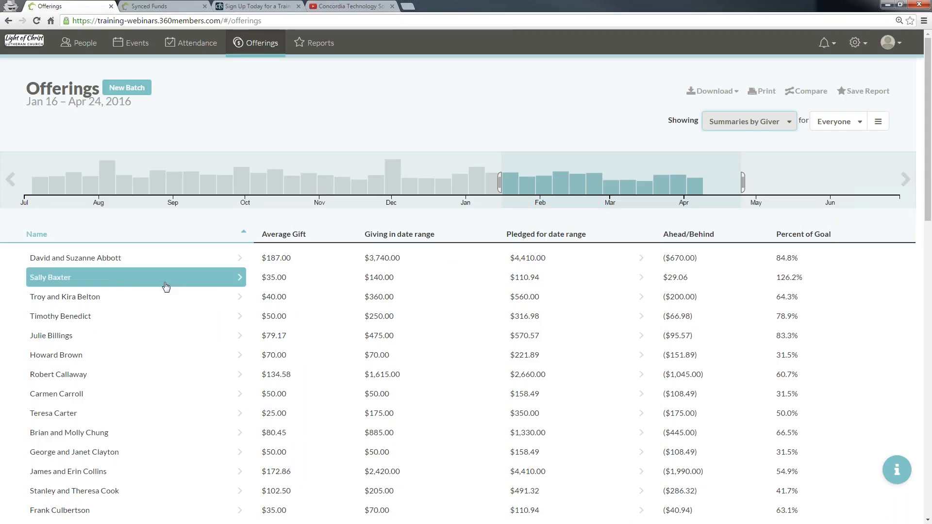
{"action": "left_click", "coordinate": [175, 257]}
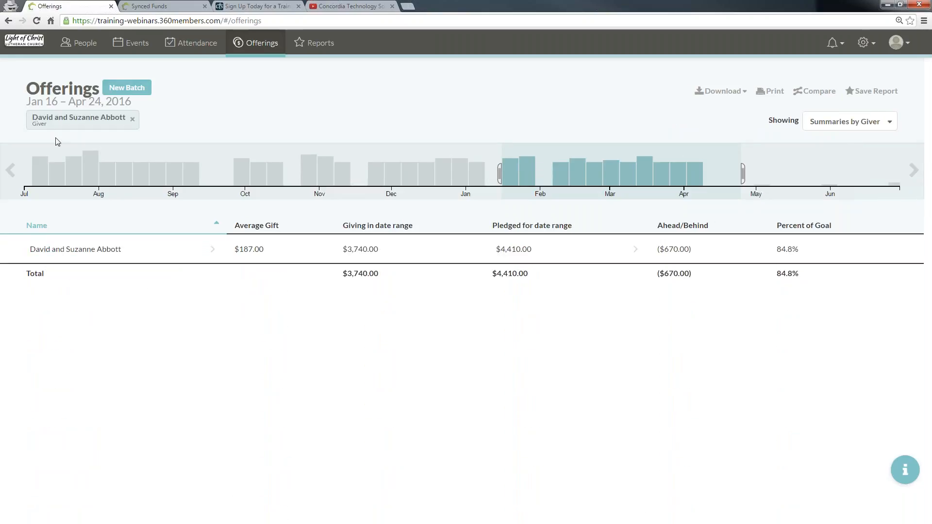
Step: Show that giver's summaries by fund and narrow the date range to Jan 1 – Feb 10, 2016
{"action": "left_click", "coordinate": [850, 121]}
{"action": "left_click", "coordinate": [835, 156]}
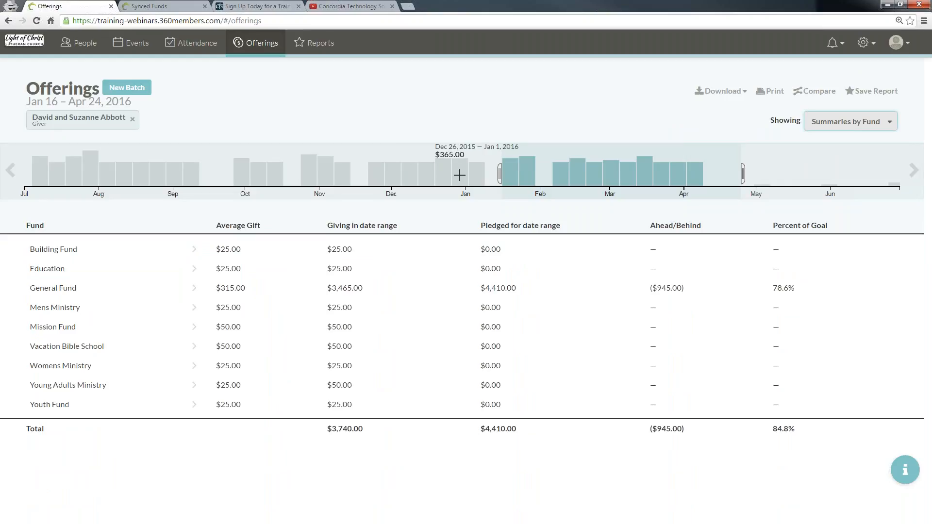
{"action": "left_click_drag", "start_coordinate": [462, 175], "coordinate": [697, 174]}
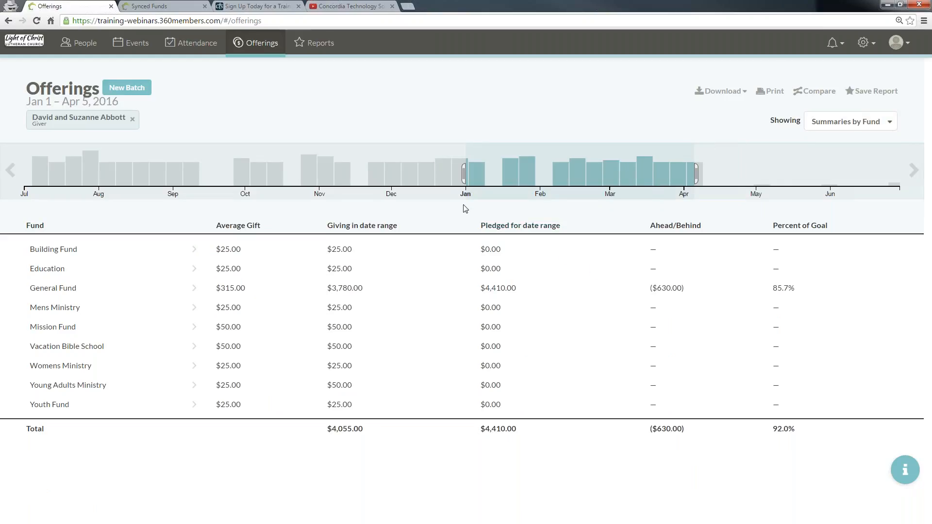
{"action": "left_click_drag", "start_coordinate": [696, 173], "coordinate": [565, 173]}
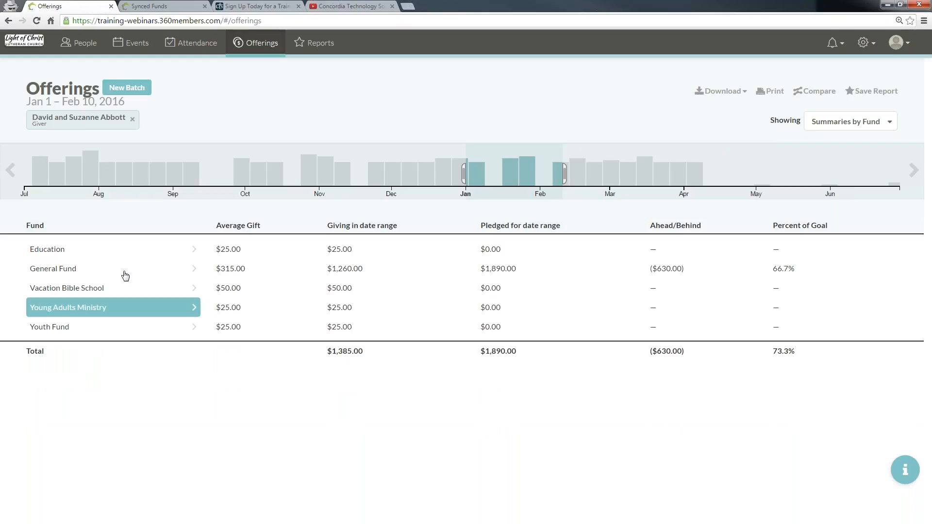
Step: Filter to the Education fund and save the report under a name pairing the two givers with Education Fund
{"action": "left_click", "coordinate": [125, 251]}
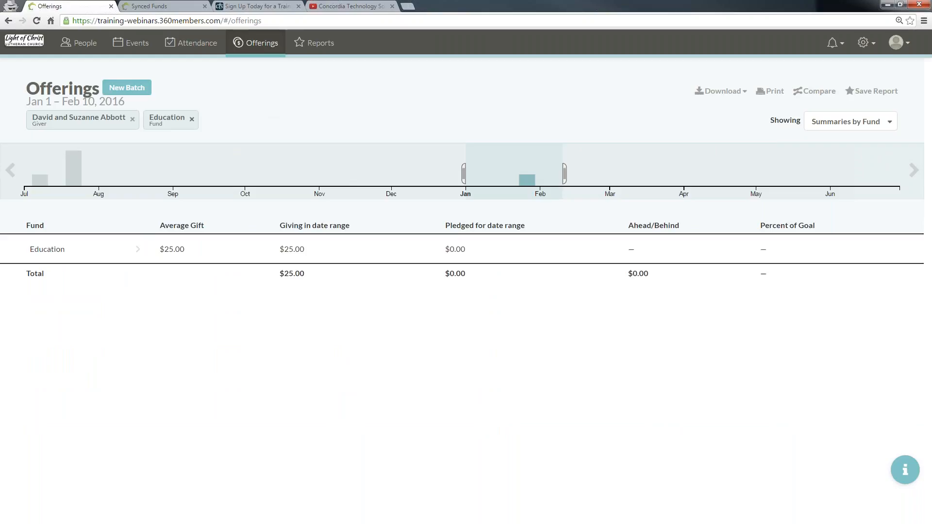
{"action": "left_click", "coordinate": [892, 97]}
{"action": "left_click", "coordinate": [586, 159]}
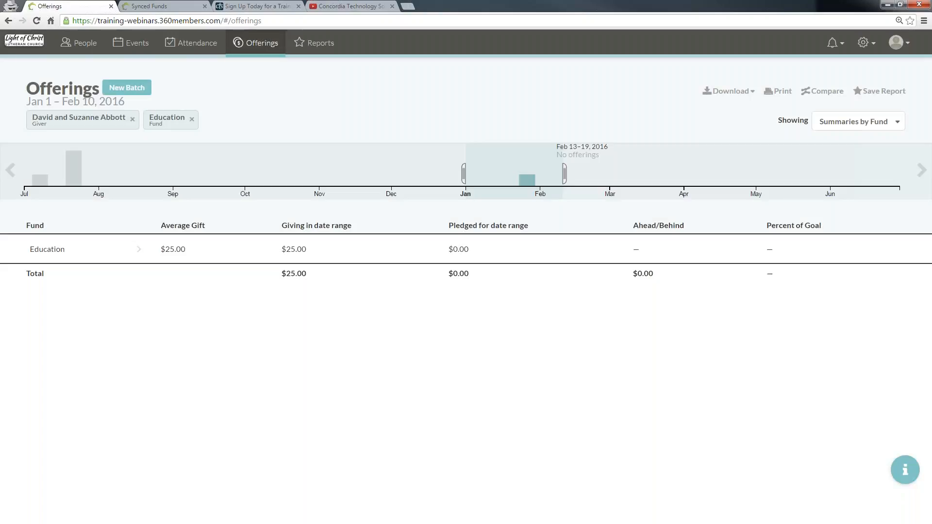
{"action": "left_click", "coordinate": [881, 92]}
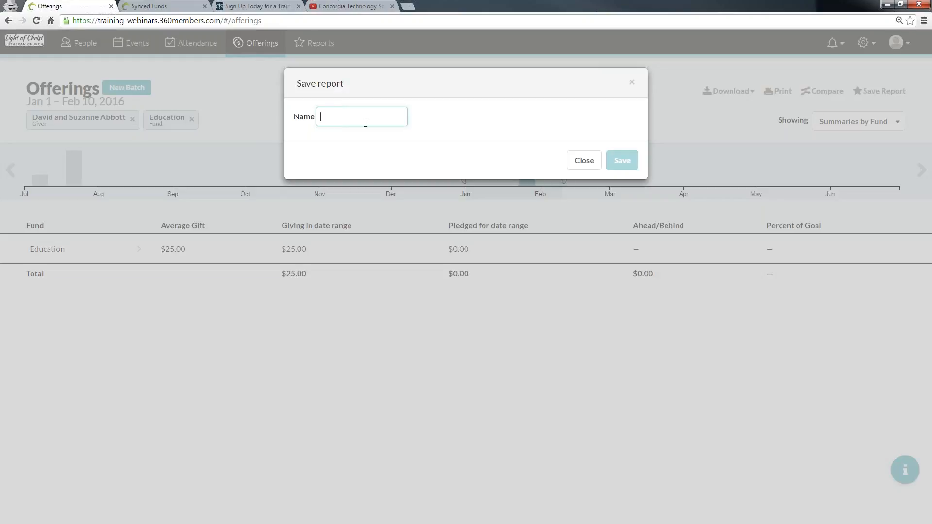
{"action": "type", "text": "Dave and"}
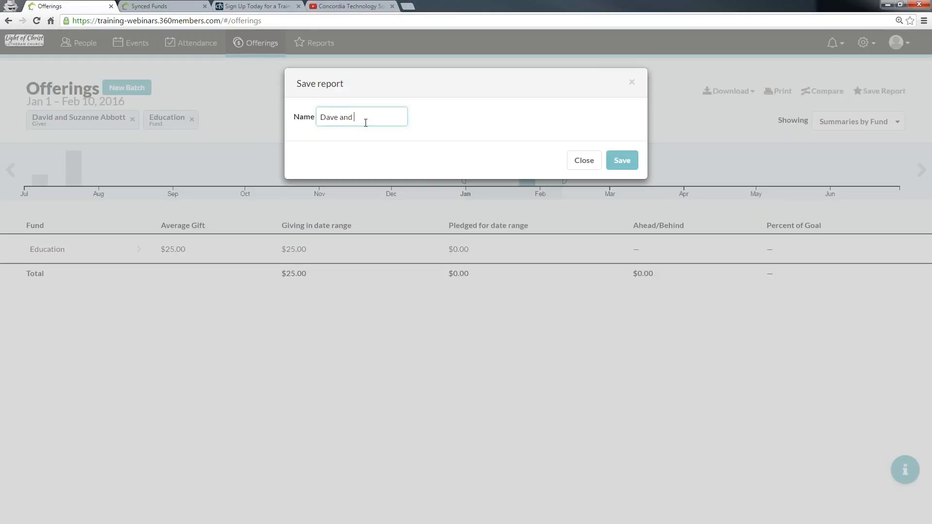
{"action": "type", "text": " Sue to Education Fund"}
{"action": "left_click", "coordinate": [622, 160]}
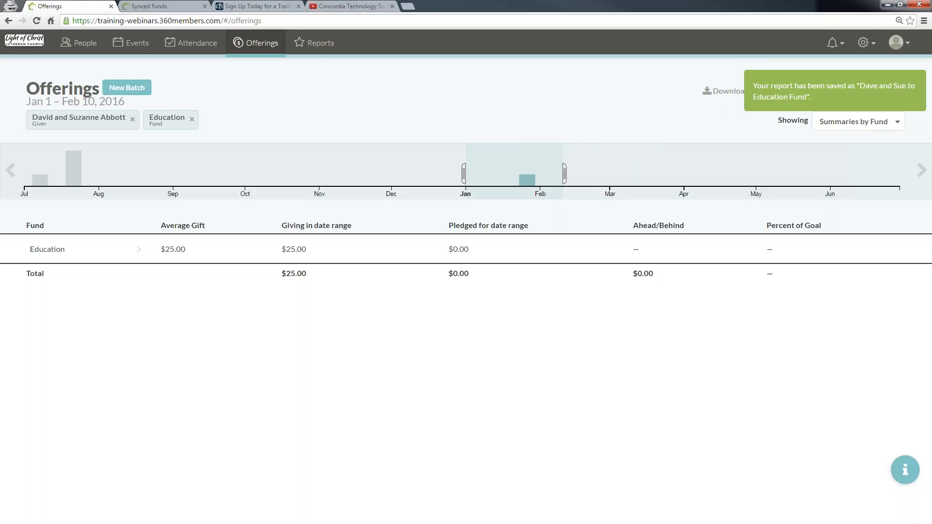
Step: Open Reports and reopen the newly saved report from the starred reports list
{"action": "left_click", "coordinate": [327, 48]}
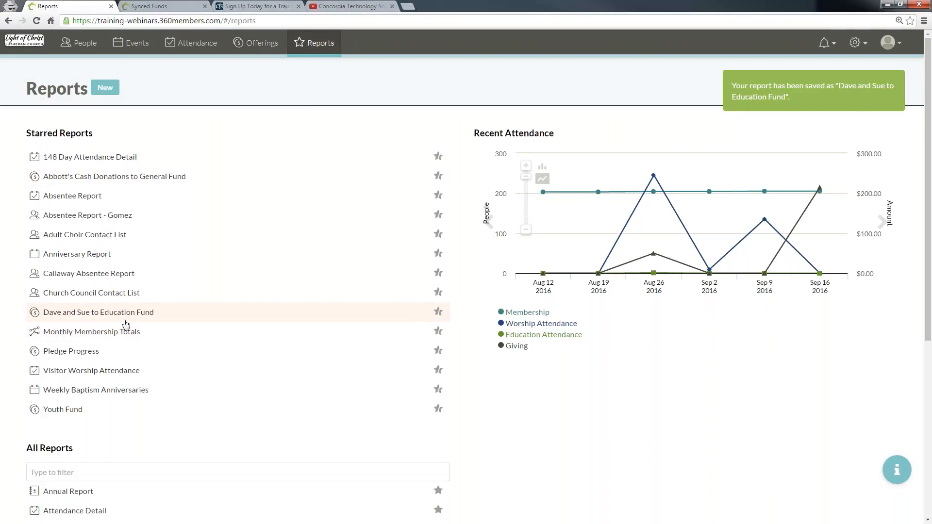
{"action": "left_click", "coordinate": [123, 313]}
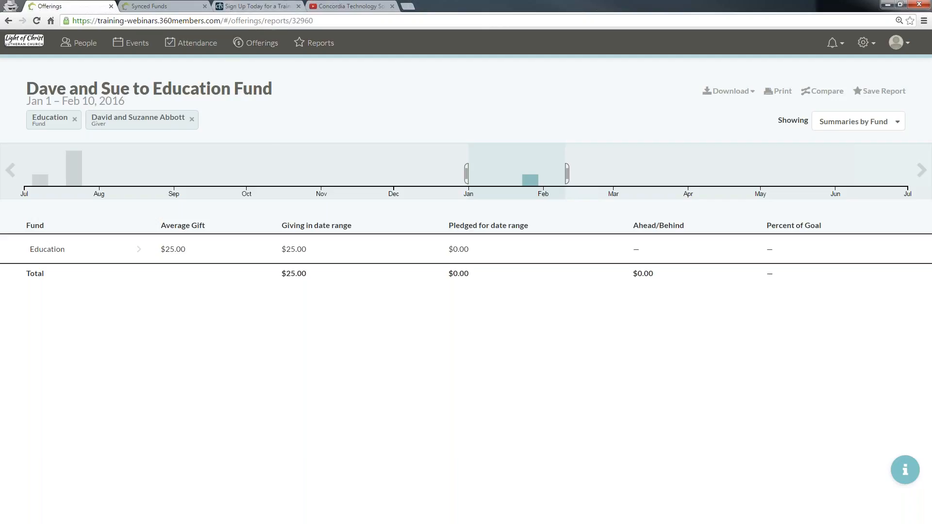
Step: Switch to the training webinars page tab and look over the webinar schedule entries
{"action": "left_click", "coordinate": [253, 7]}
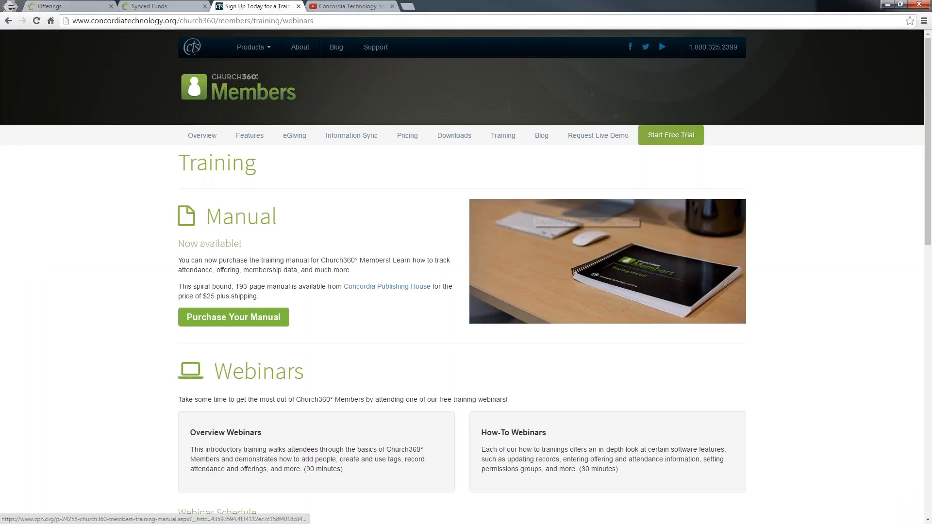
{"action": "scroll", "coordinate": [392, 306], "scroll_direction": "down", "scroll_amount": 6}
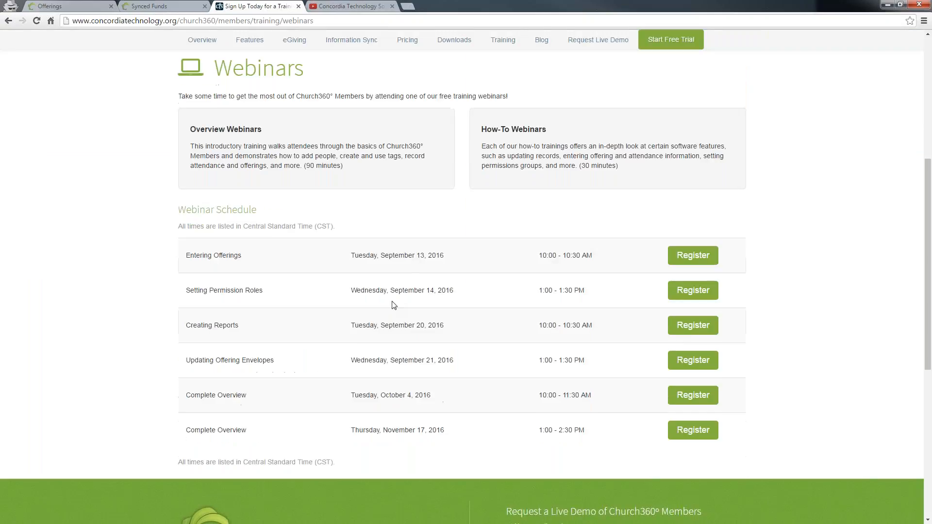
{"action": "left_click_drag", "start_coordinate": [188, 248], "coordinate": [331, 260]}
{"action": "left_click_drag", "start_coordinate": [187, 319], "coordinate": [599, 308]}
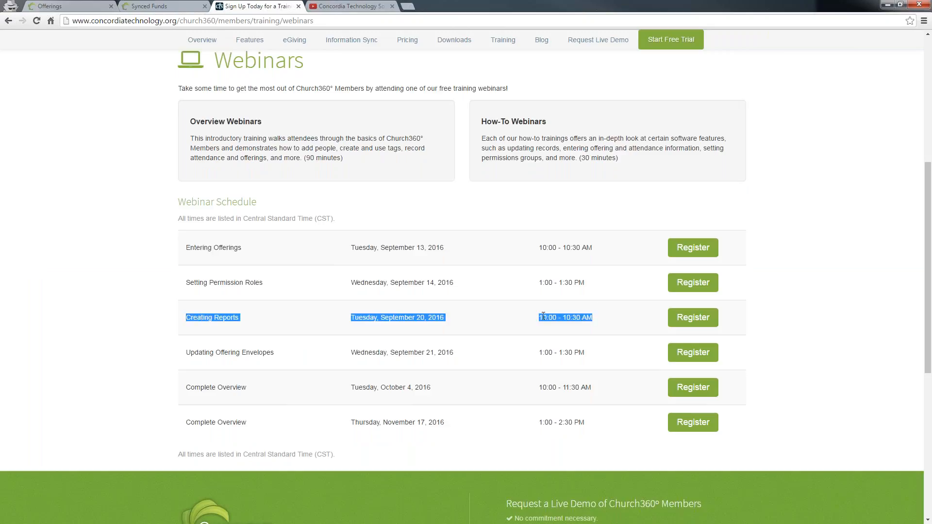
{"action": "left_click_drag", "start_coordinate": [198, 353], "coordinate": [351, 354]}
{"action": "left_click", "coordinate": [475, 353]}
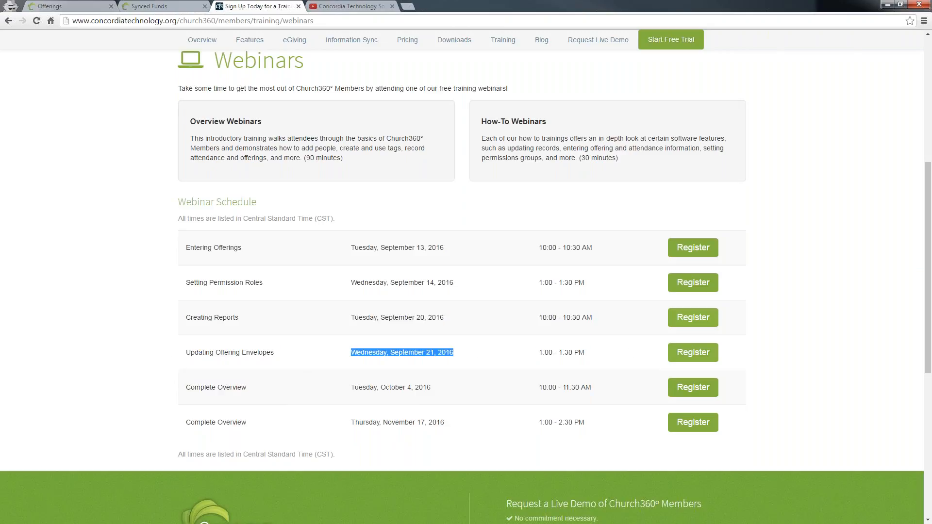
{"action": "left_click", "coordinate": [588, 349]}
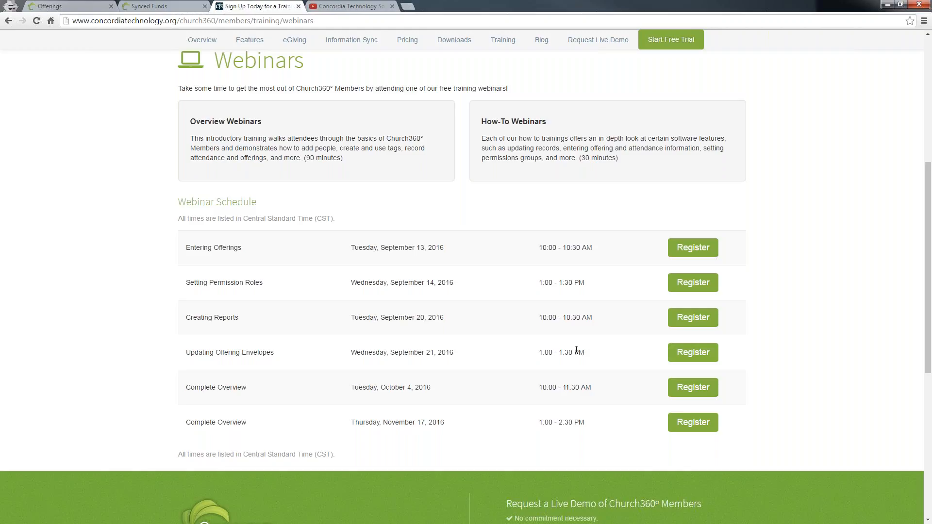
Step: Switch to the Concordia Technology YouTube videos tab and browse the video list
{"action": "left_click", "coordinate": [339, 5]}
{"action": "scroll", "coordinate": [490, 94], "scroll_direction": "down", "scroll_amount": 3}
{"action": "scroll", "coordinate": [535, 146], "scroll_direction": "up", "scroll_amount": 4}
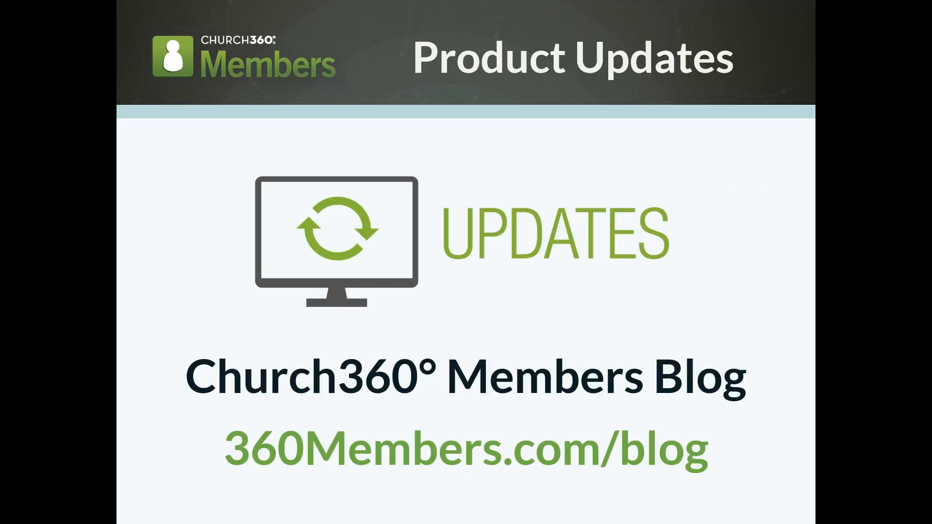
{"action": "key", "text": "Right"}
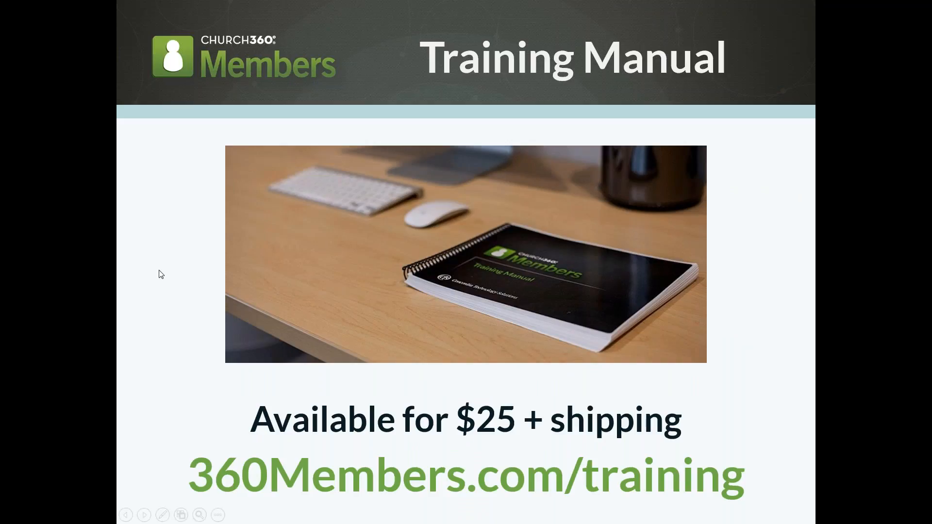
{"action": "key", "text": "alt+Tab"}
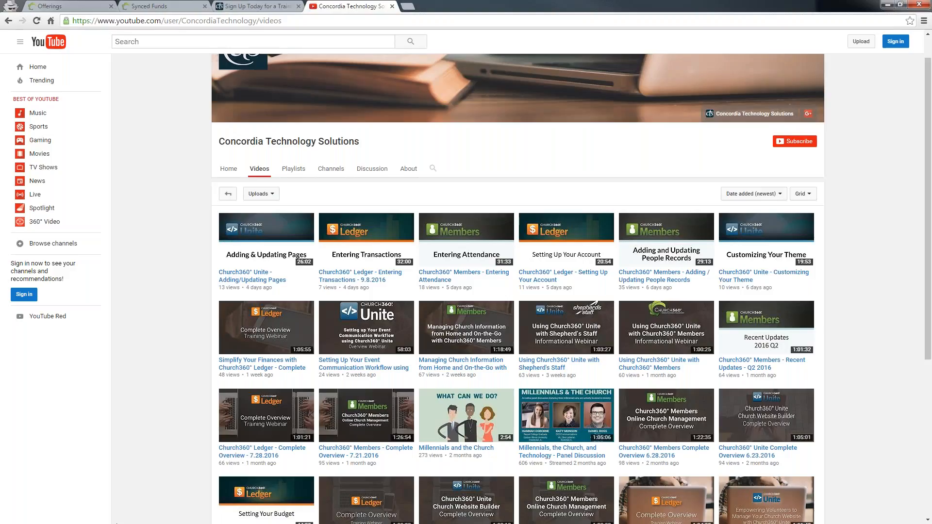
Step: Return to the saved report and read through the Offerings Overview help article, then close the help panel
{"action": "key", "text": "ctrl+1"}
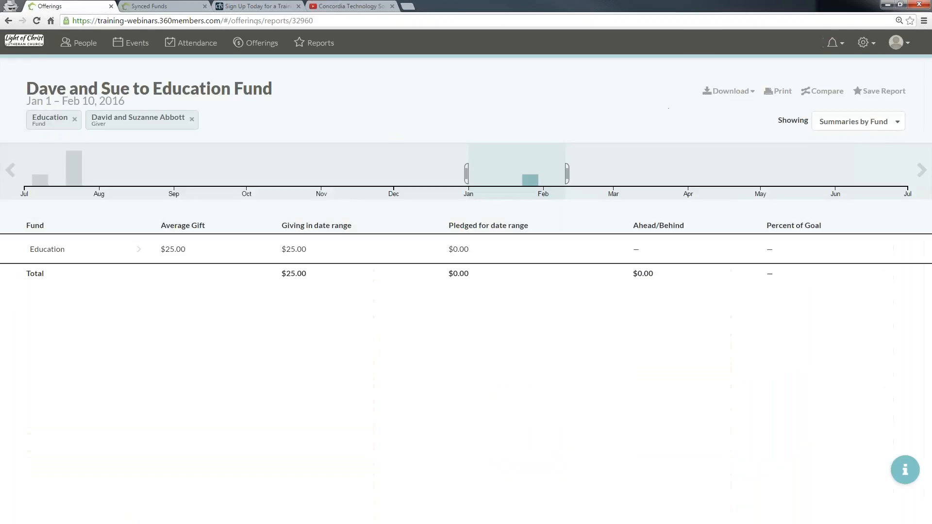
{"action": "left_click", "coordinate": [906, 471]}
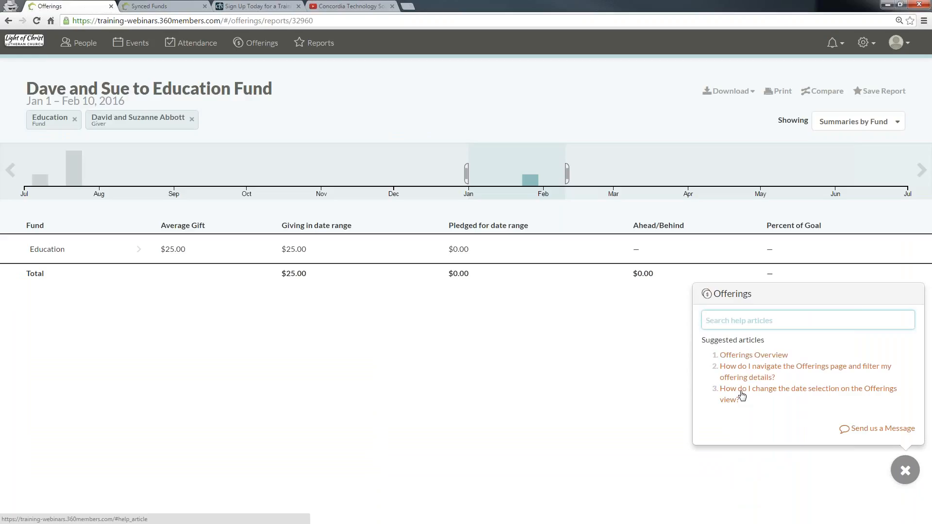
{"action": "left_click", "coordinate": [752, 358]}
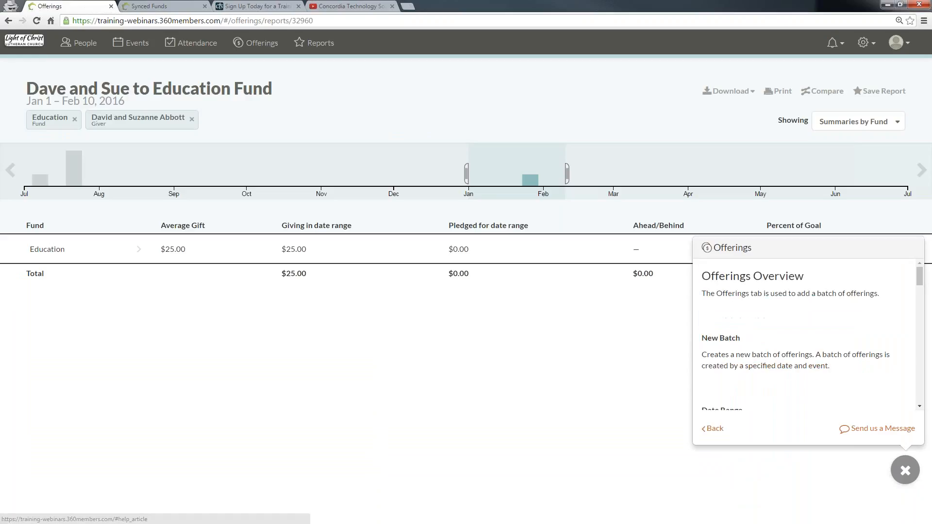
{"action": "scroll", "coordinate": [752, 358], "scroll_direction": "down", "scroll_amount": 1}
{"action": "scroll", "coordinate": [880, 335], "scroll_direction": "down", "scroll_amount": 7}
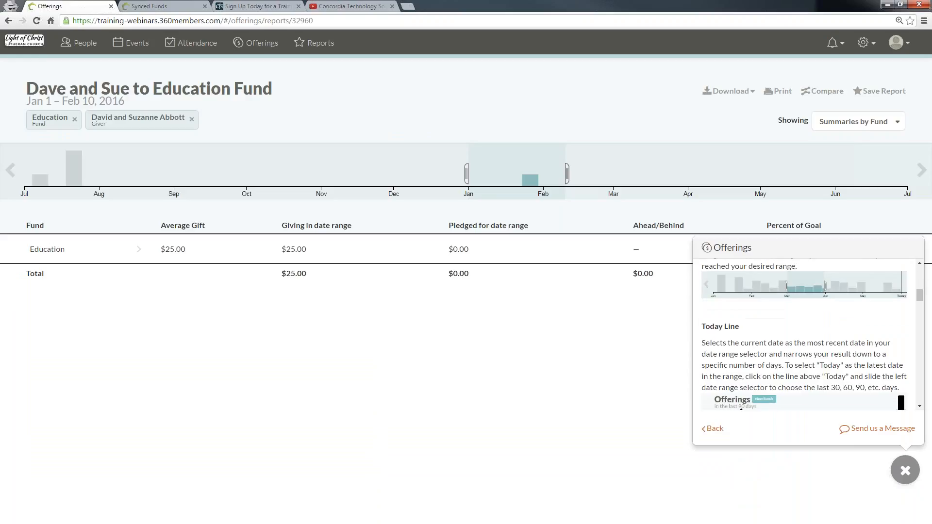
{"action": "scroll", "coordinate": [880, 339], "scroll_direction": "down", "scroll_amount": 3}
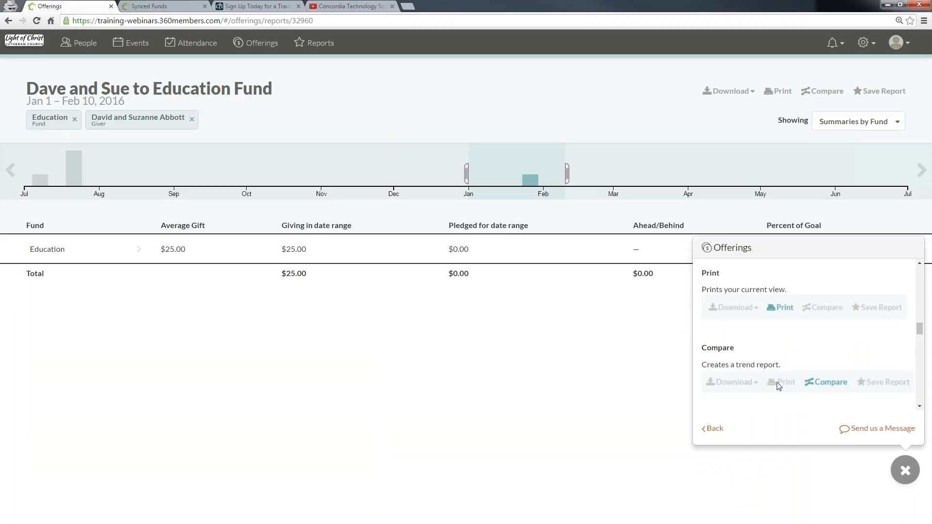
{"action": "left_click", "coordinate": [904, 470]}
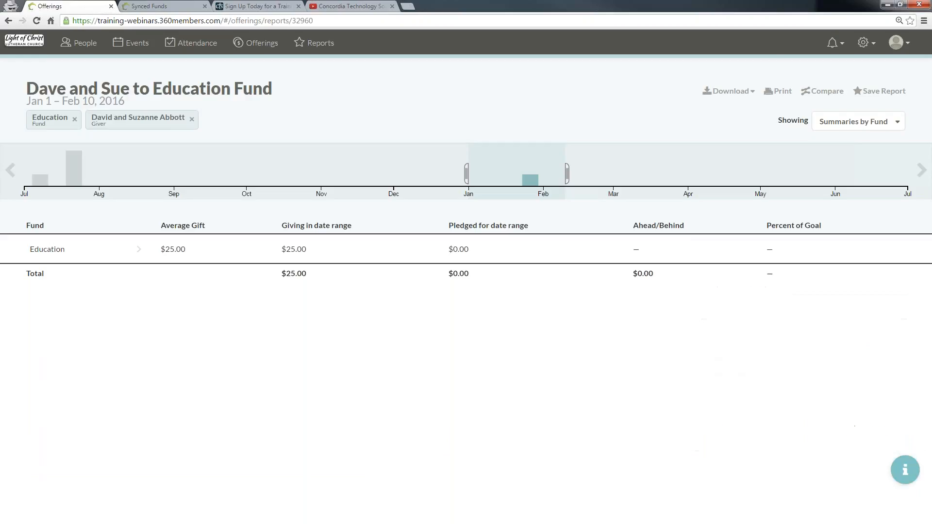
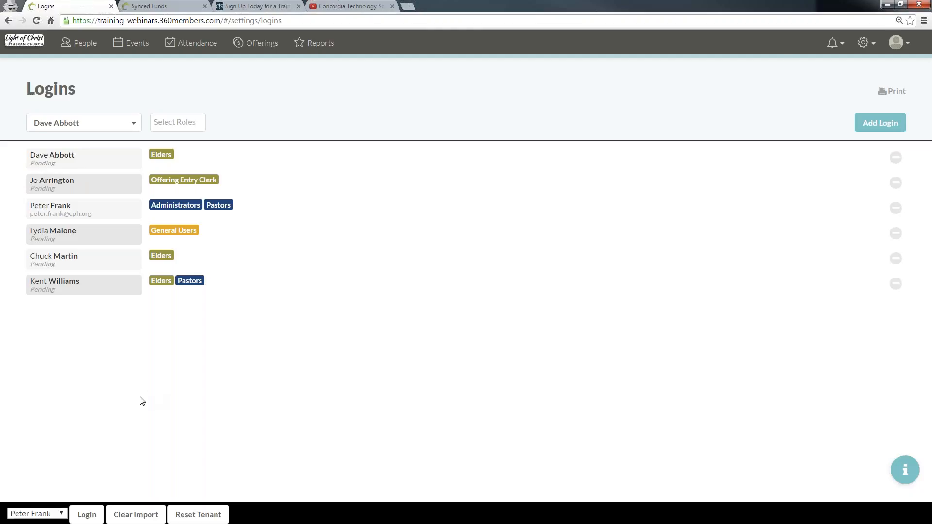
{"action": "left_click", "coordinate": [61, 514]}
{"action": "left_click", "coordinate": [86, 500]}
{"action": "left_click", "coordinate": [37, 21]}
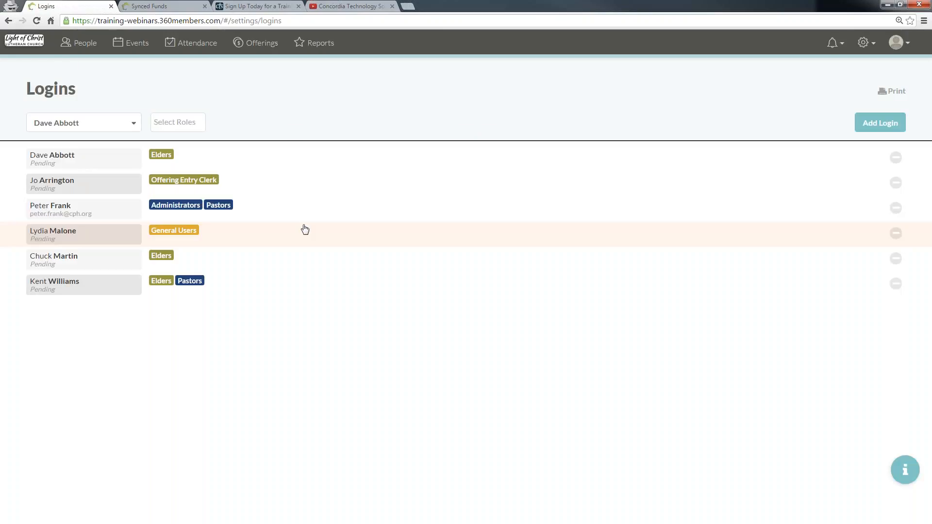
Step: Open the Roles settings and examine the Offering Entry Clerk role's permissions, highlighting "Can see individuals' contribution details"
{"action": "left_click", "coordinate": [866, 43]}
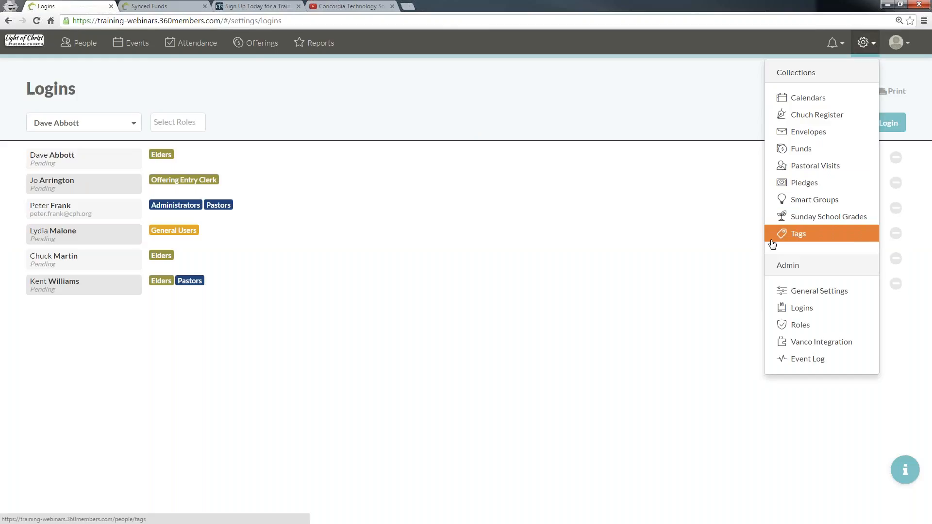
{"action": "left_click", "coordinate": [820, 326]}
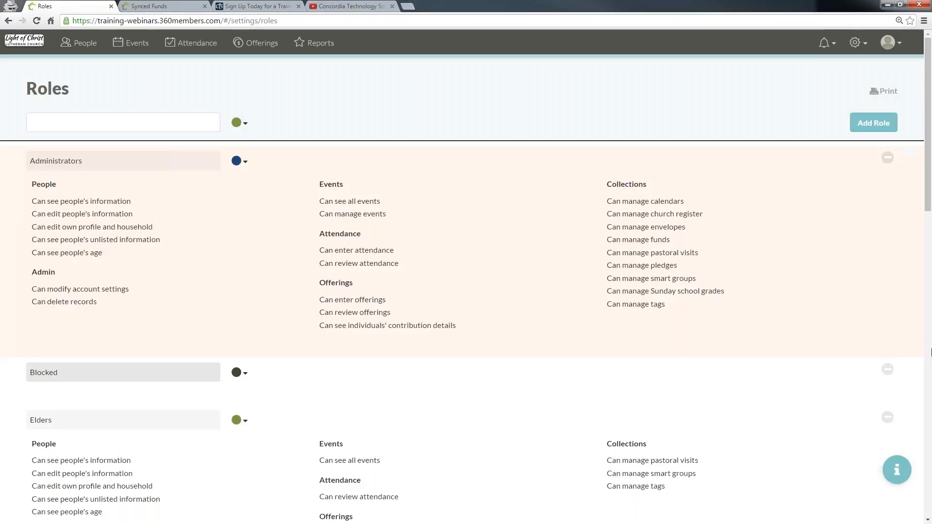
{"action": "scroll", "coordinate": [437, 367], "scroll_direction": "down", "scroll_amount": 8}
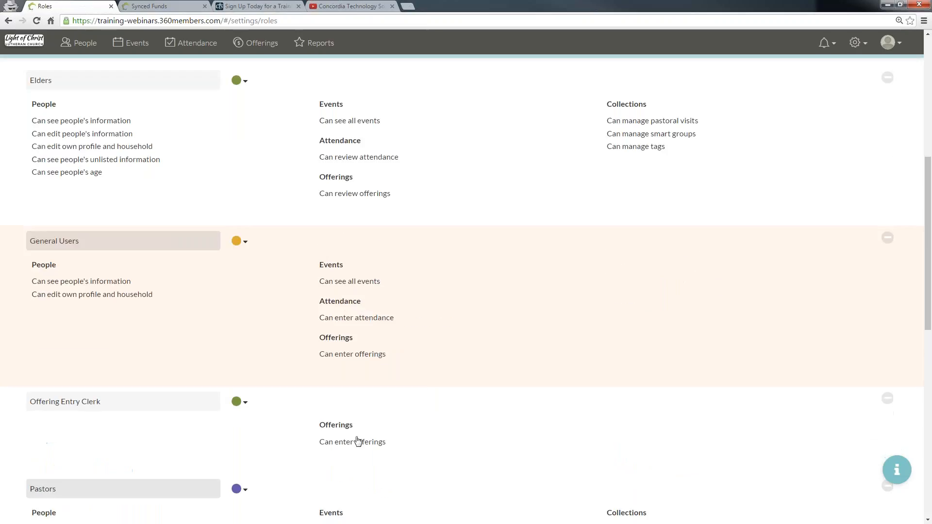
{"action": "left_click", "coordinate": [379, 412]}
{"action": "scroll", "coordinate": [389, 488], "scroll_direction": "down", "scroll_amount": 3}
{"action": "left_click_drag", "start_coordinate": [471, 374], "coordinate": [341, 375]}
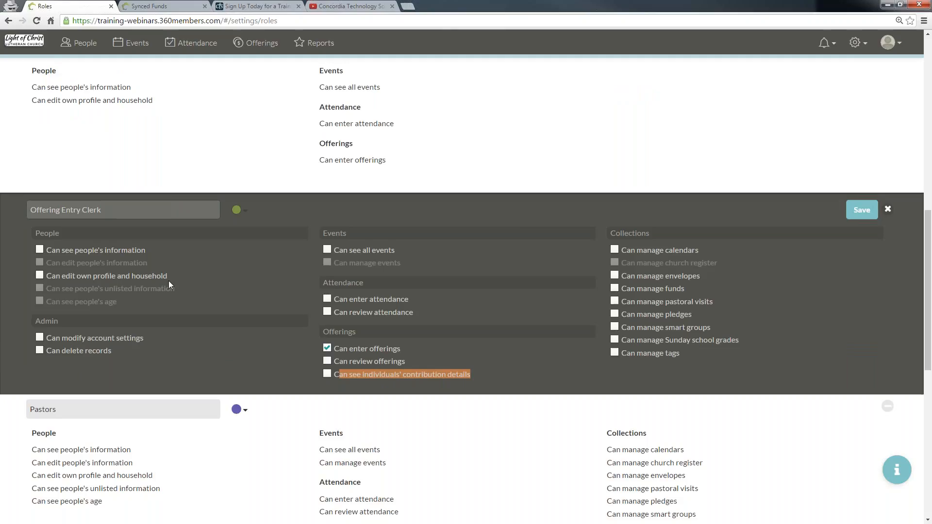
Step: Open Offerings, switch the view from Summaries by Fund to Offerings, and look through the listed gifts
{"action": "left_click", "coordinate": [285, 48]}
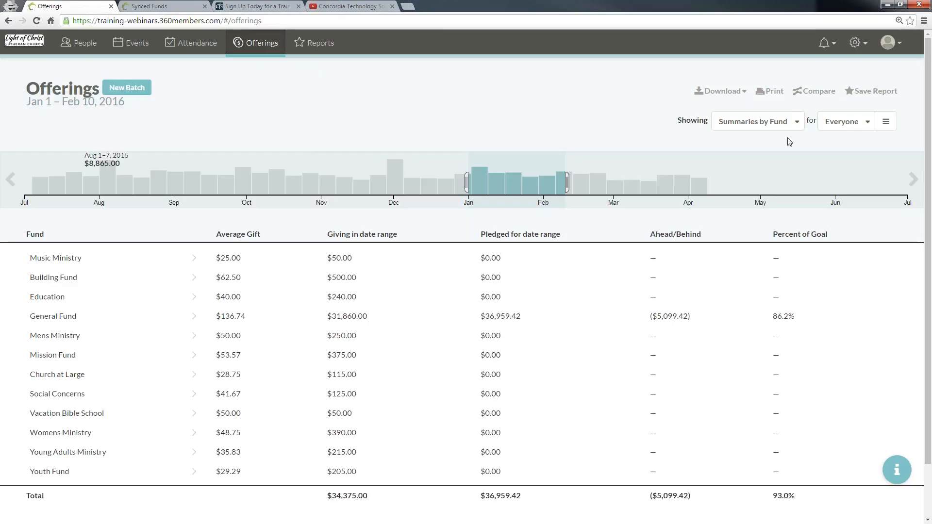
{"action": "left_click", "coordinate": [754, 122]}
{"action": "left_click", "coordinate": [750, 141]}
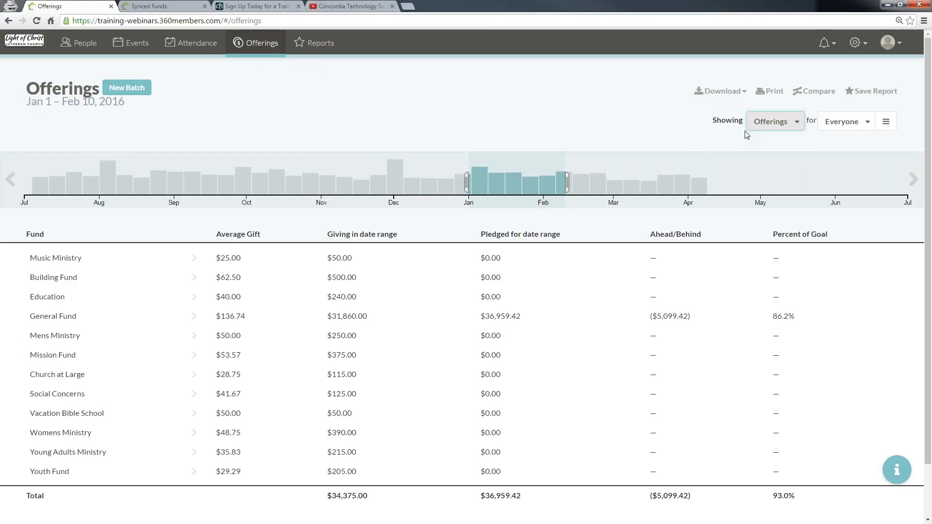
{"action": "scroll", "coordinate": [723, 235], "scroll_direction": "down", "scroll_amount": 15}
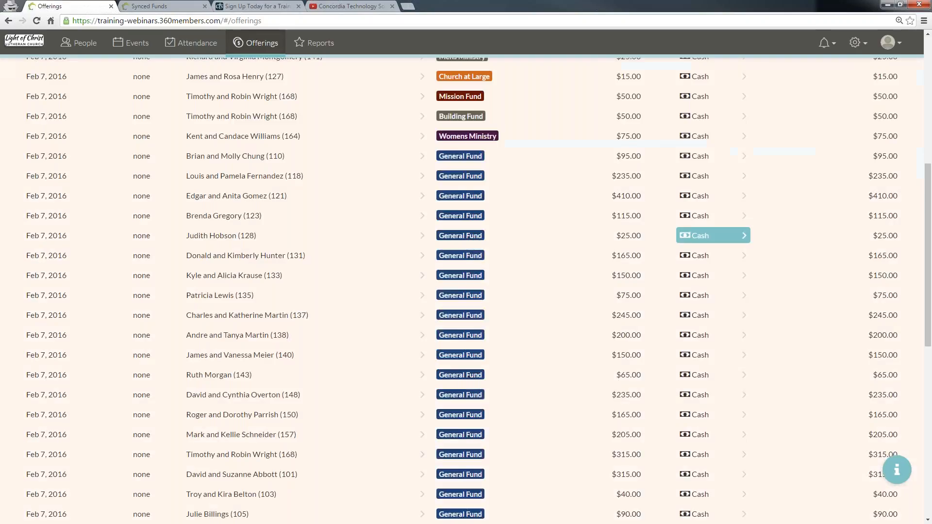
{"action": "scroll", "coordinate": [755, 288], "scroll_direction": "down", "scroll_amount": 15}
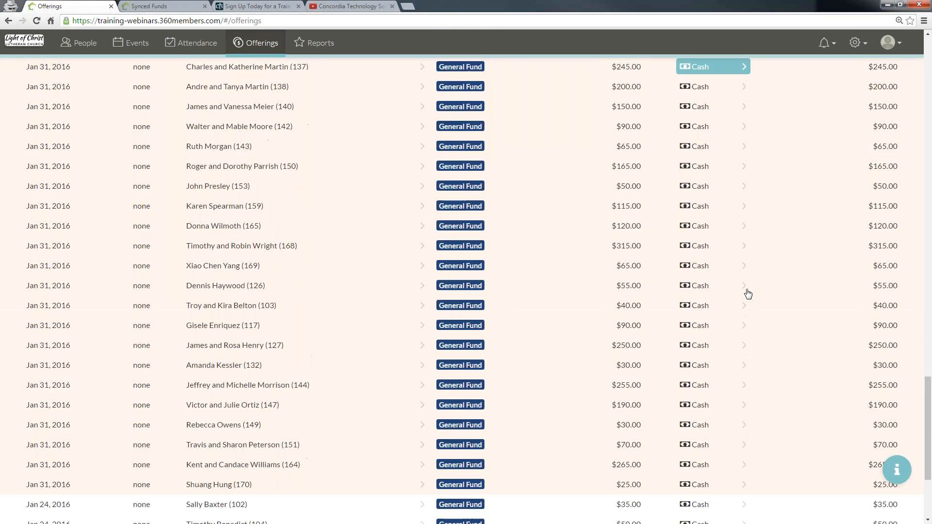
{"action": "scroll", "coordinate": [748, 294], "scroll_direction": "down", "scroll_amount": 20}
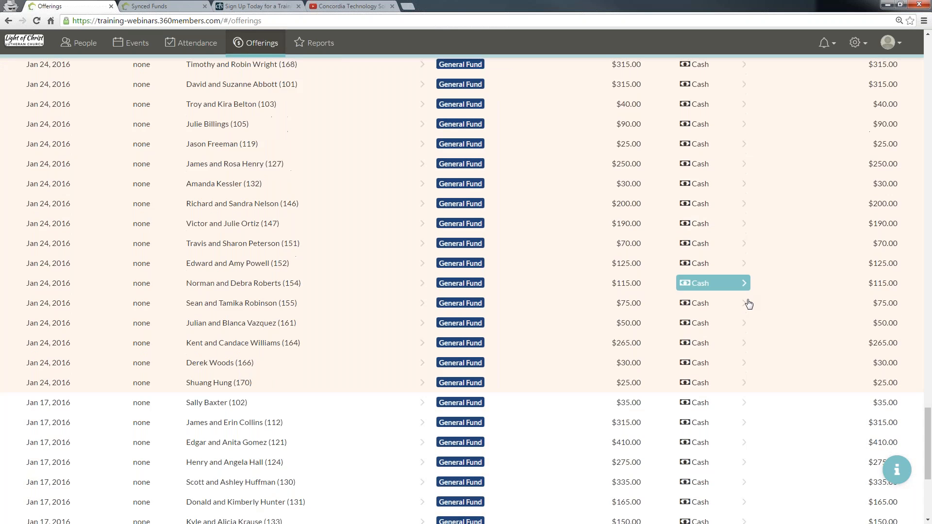
{"action": "scroll", "coordinate": [749, 301], "scroll_direction": "down", "scroll_amount": 7}
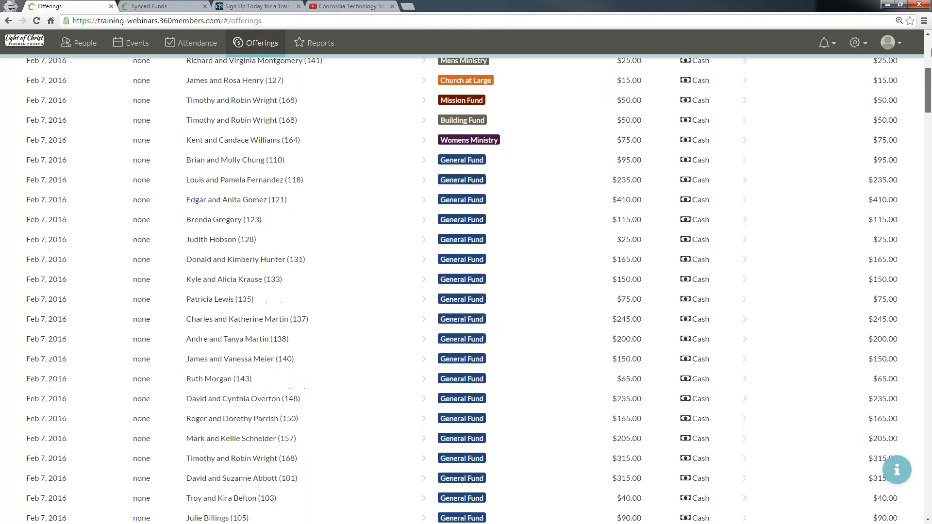
Step: Set the offerings date range to Jan 20 – Apr 29, 2016 and remove the giver filter
{"action": "left_click_drag", "start_coordinate": [756, 177], "coordinate": [515, 179]}
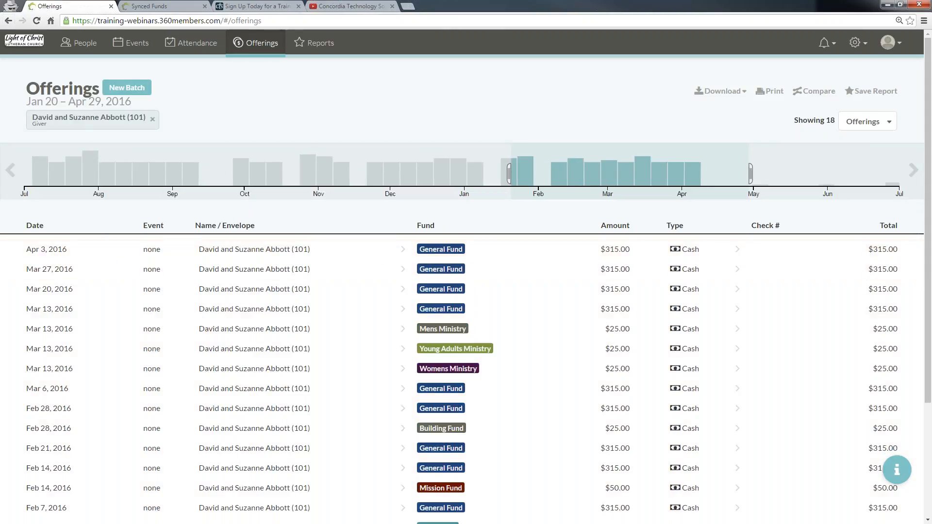
{"action": "left_click", "coordinate": [153, 119]}
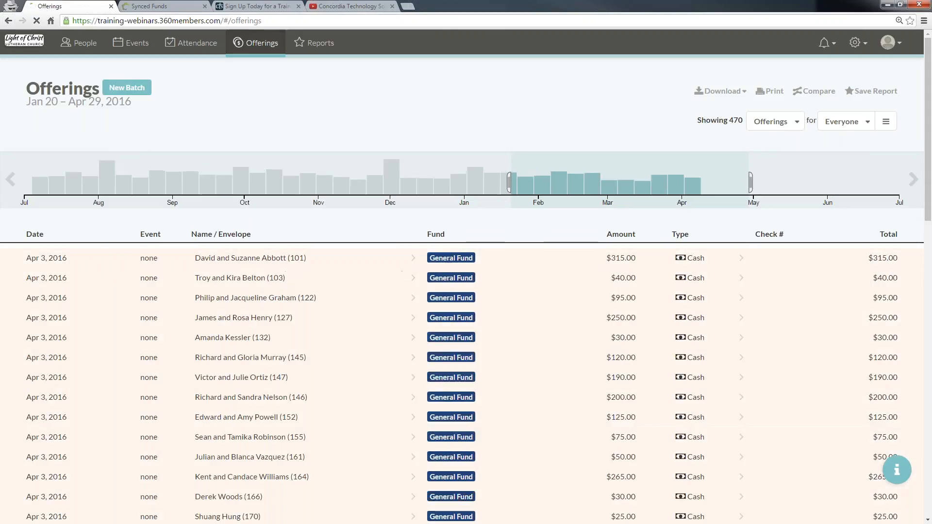
Step: Open the Apr 3, 2016 batch and save the first giver's $315.00 offering with the electronic payment type
{"action": "left_click", "coordinate": [188, 263]}
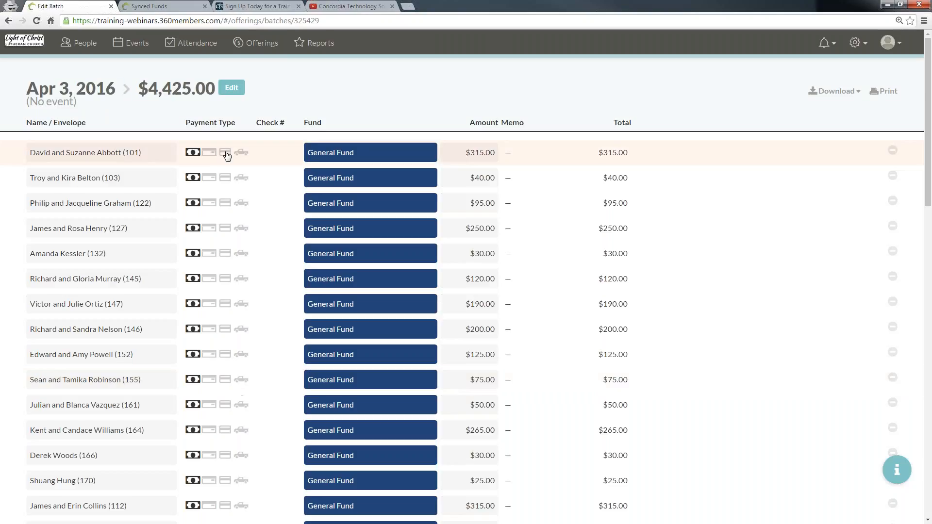
{"action": "left_click", "coordinate": [230, 152]}
{"action": "left_click", "coordinate": [225, 153]}
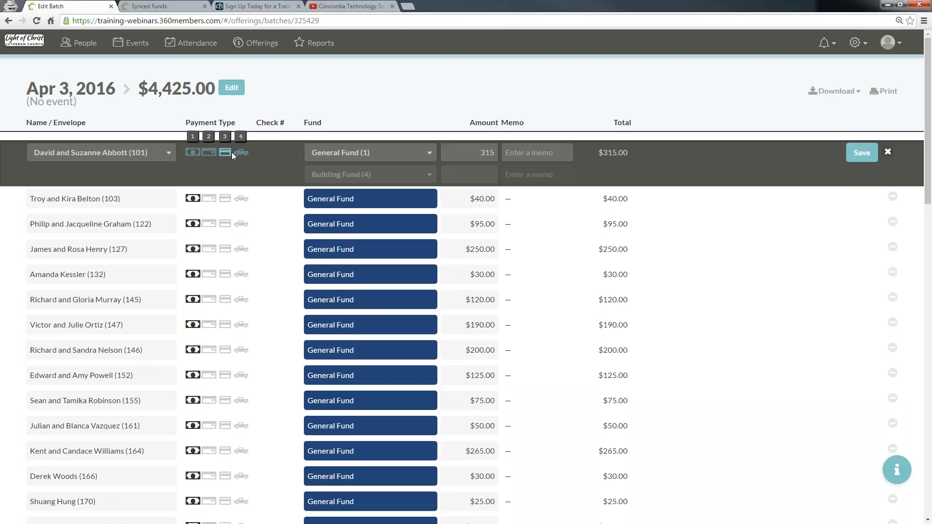
{"action": "left_click", "coordinate": [863, 154]}
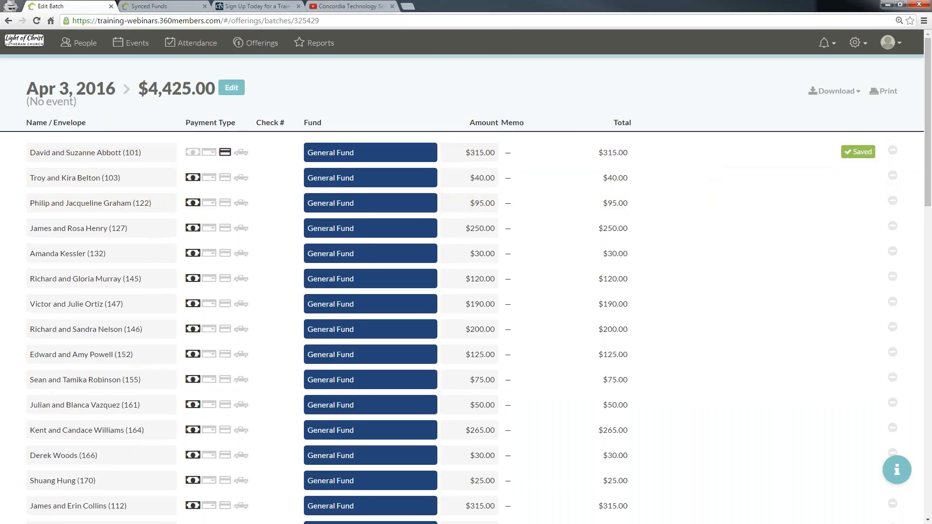
Step: Return to Offerings, filter the list by the electronic payment type, and set the date range to the last 6 months
{"action": "left_click", "coordinate": [81, 44]}
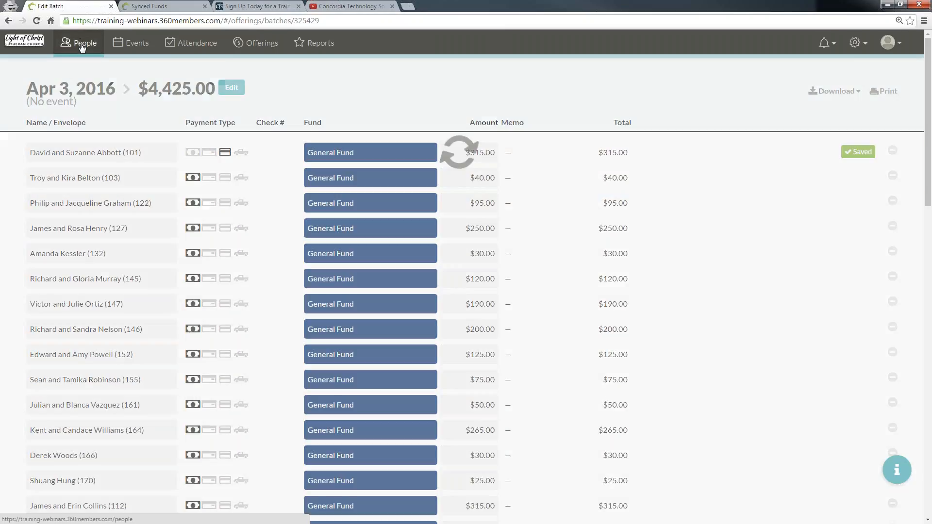
{"action": "left_click", "coordinate": [256, 43]}
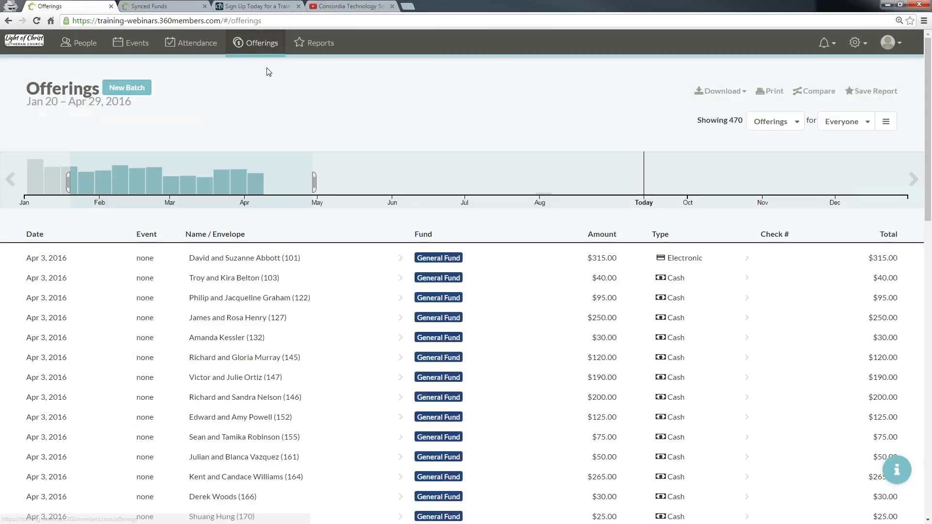
{"action": "left_click", "coordinate": [695, 260]}
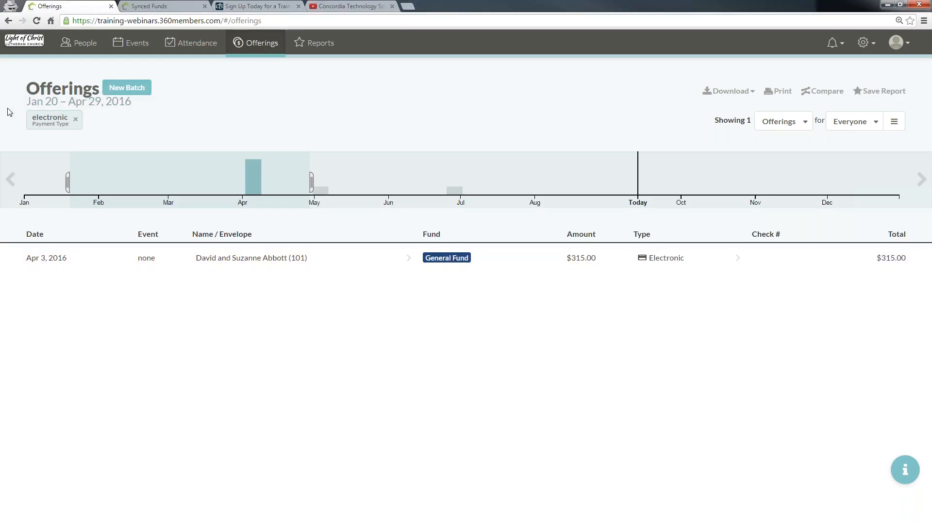
{"action": "left_click", "coordinate": [638, 175]}
{"action": "left_click_drag", "start_coordinate": [561, 183], "coordinate": [195, 182]}
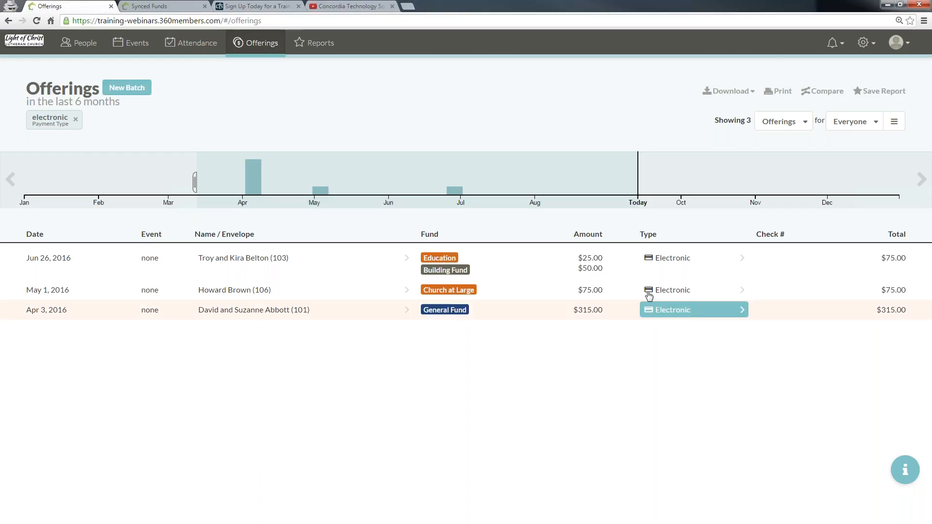
Step: Check the people filter choices and view the electronic offerings as Summaries by Fund before returning to the Offerings view
{"action": "left_click", "coordinate": [853, 121]}
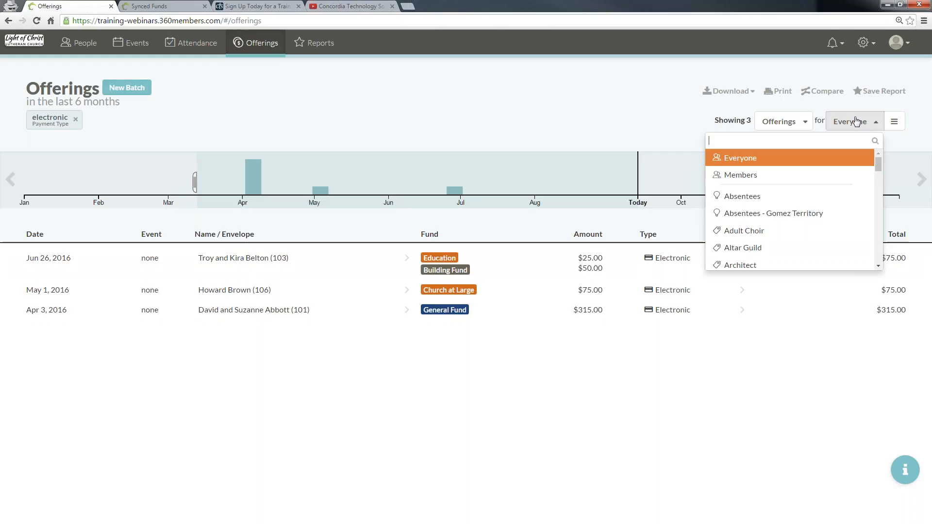
{"action": "left_click", "coordinate": [783, 122]}
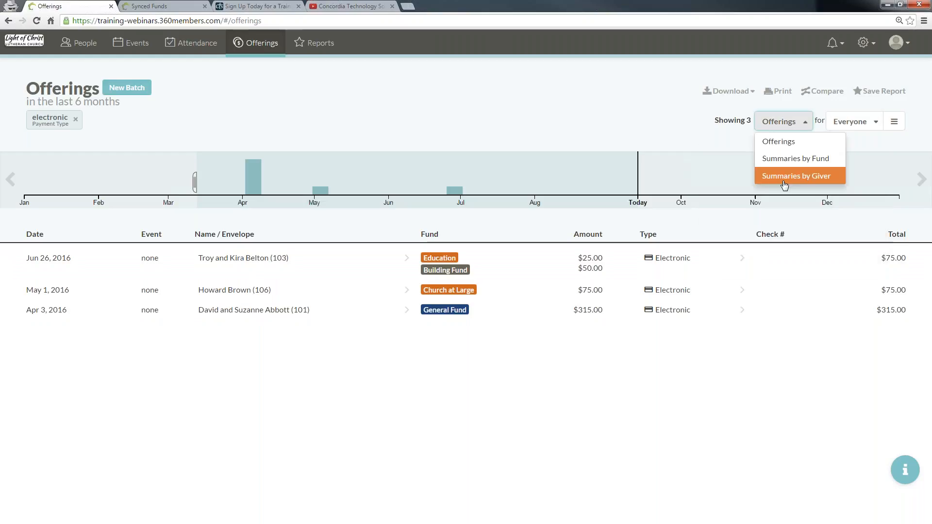
{"action": "left_click", "coordinate": [796, 156]}
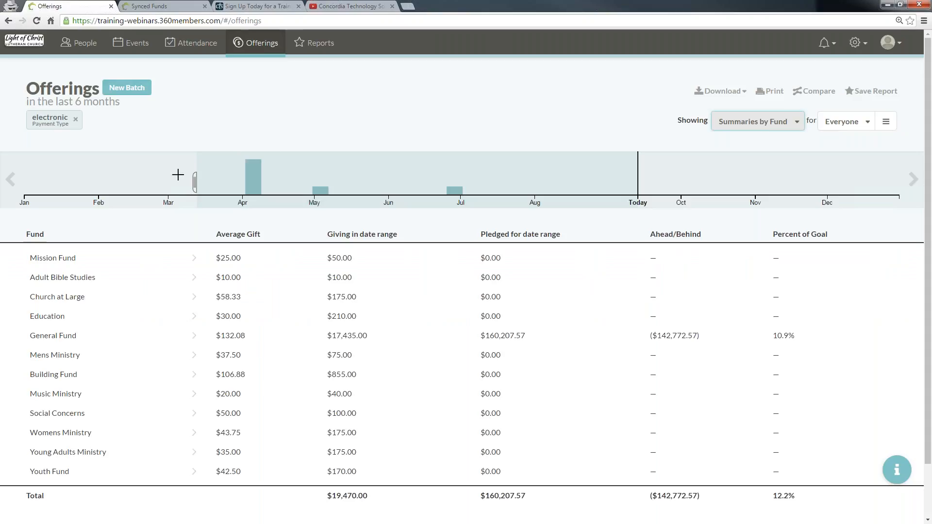
{"action": "left_click", "coordinate": [756, 121]}
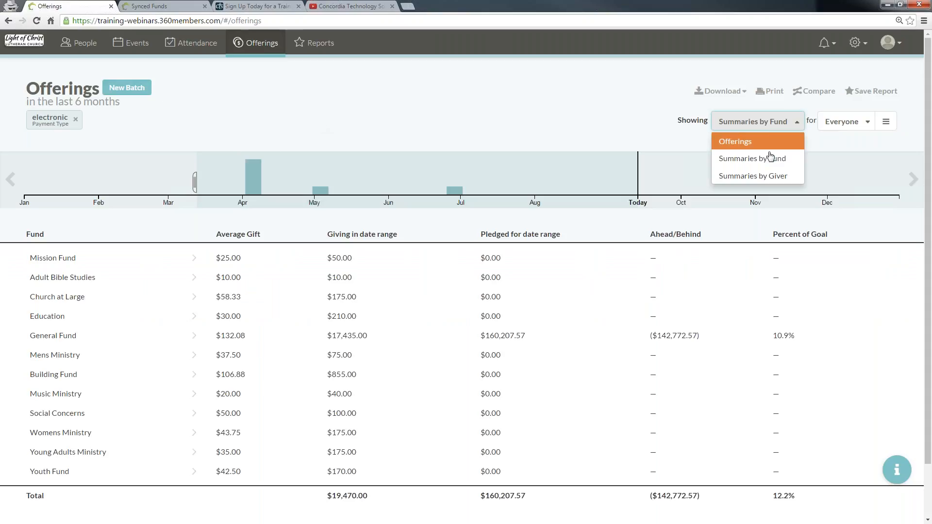
{"action": "left_click", "coordinate": [757, 142]}
{"action": "left_click", "coordinate": [778, 119]}
{"action": "left_click", "coordinate": [621, 133]}
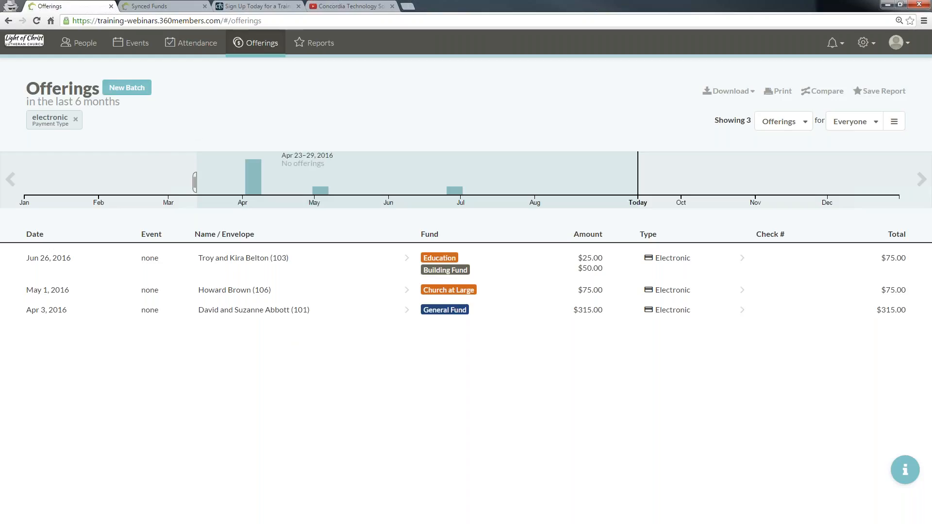
Step: Reload the Offerings page to clear the electronic payment type filter
{"action": "left_click", "coordinate": [39, 21]}
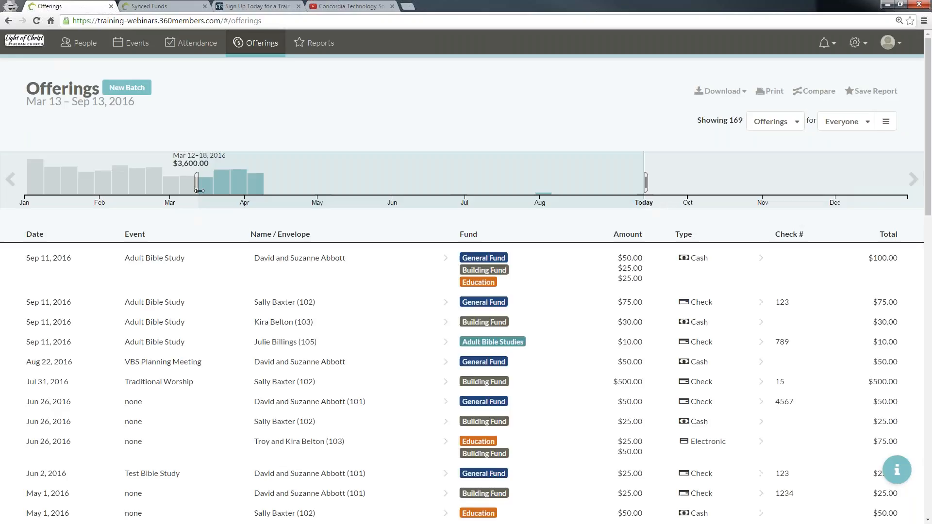
{"action": "key", "text": "F5"}
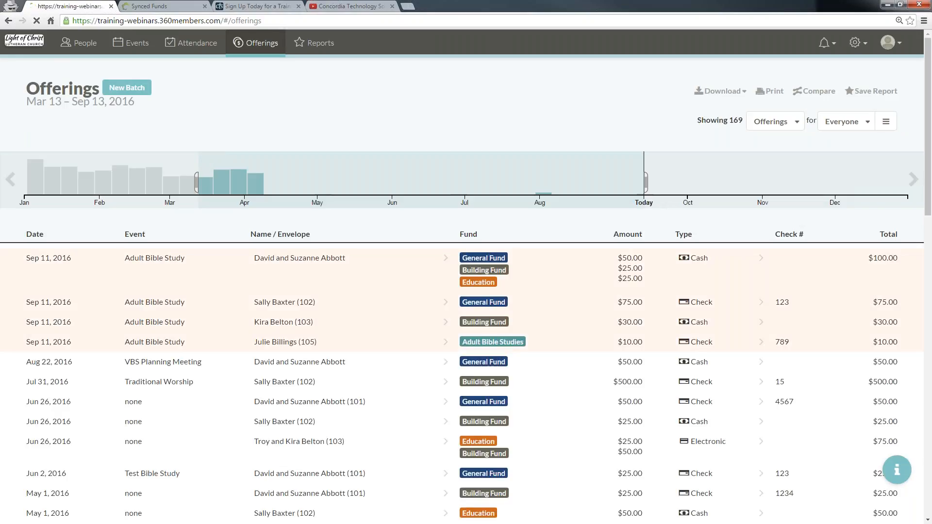